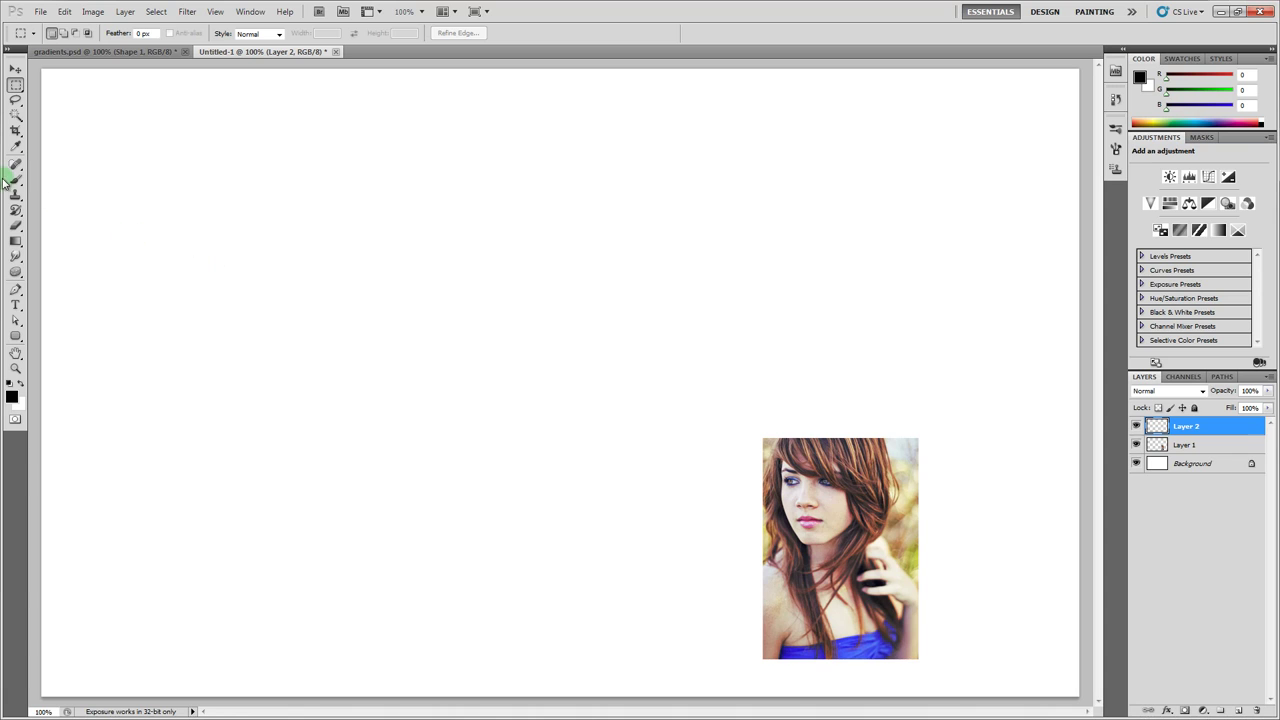
Examine the blending mode options offered by the Brush, Gradient and Smudge tools
{"action": "left_click", "coordinate": [15, 179]}
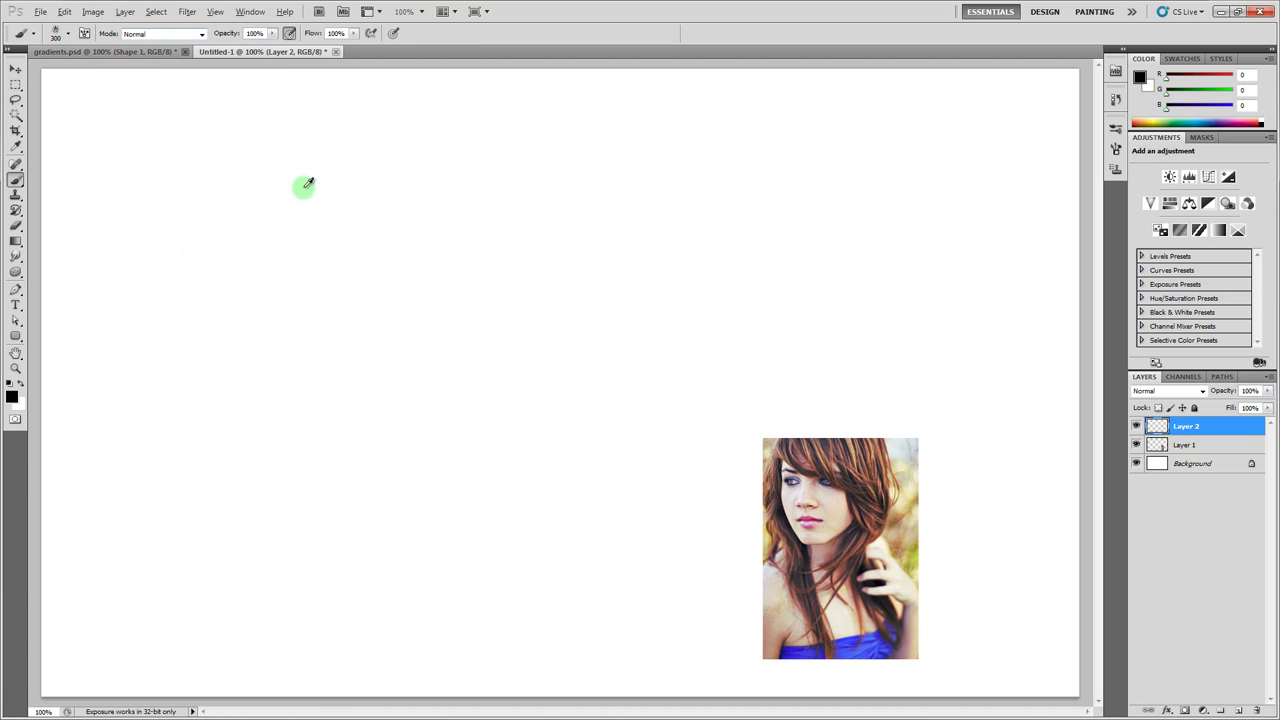
{"action": "left_click_drag", "start_coordinate": [303, 186], "coordinate": [229, 183]}
{"action": "left_click", "coordinate": [195, 34]}
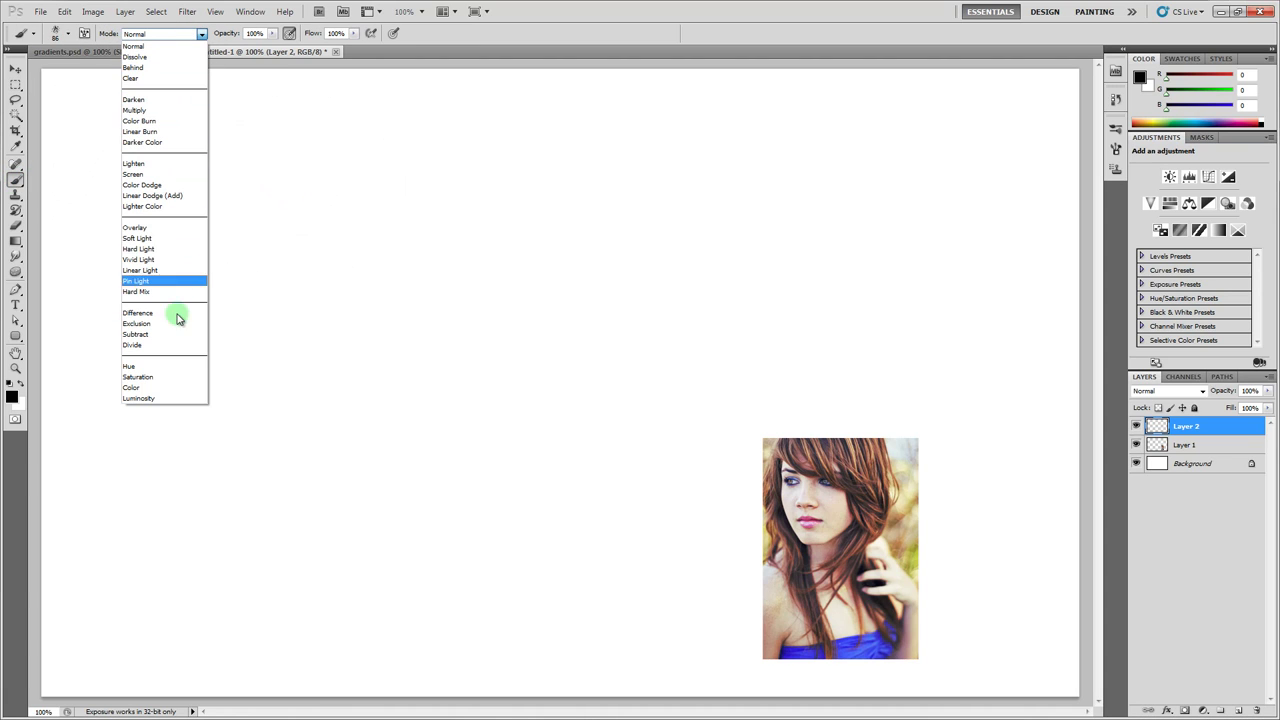
{"action": "key", "text": "Escape"}
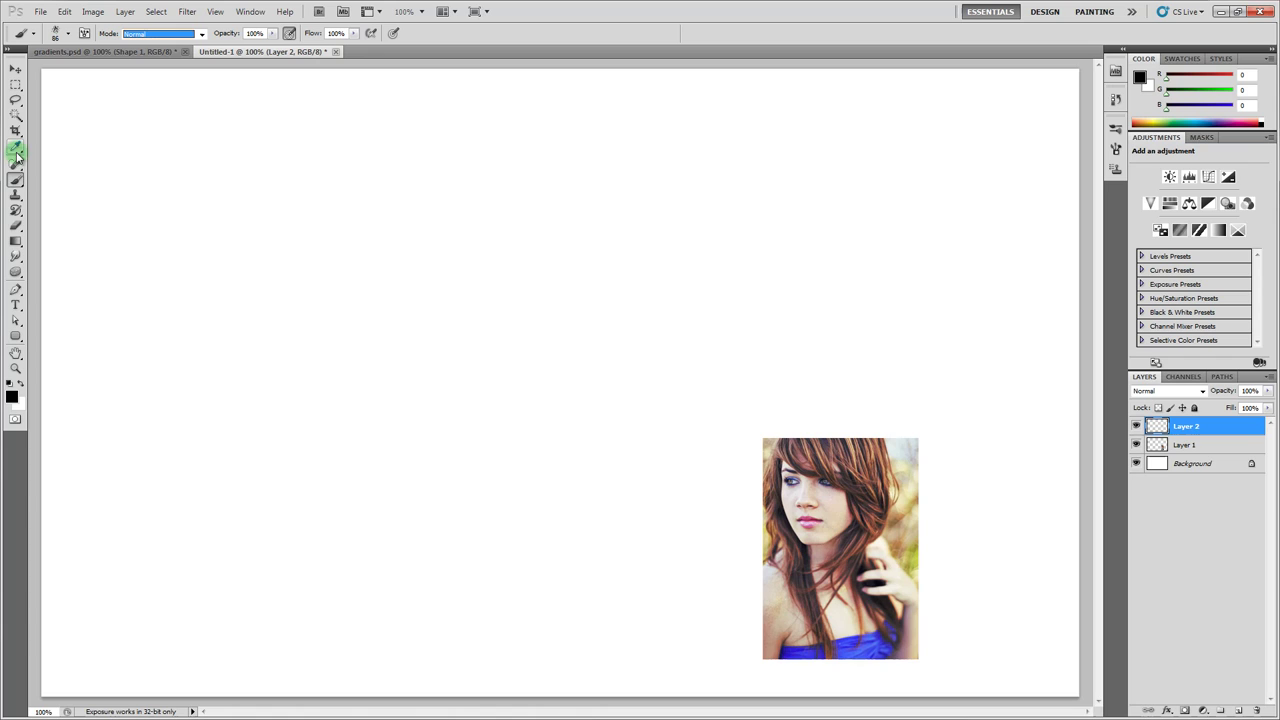
{"action": "left_click", "coordinate": [17, 226]}
{"action": "left_click", "coordinate": [17, 241]}
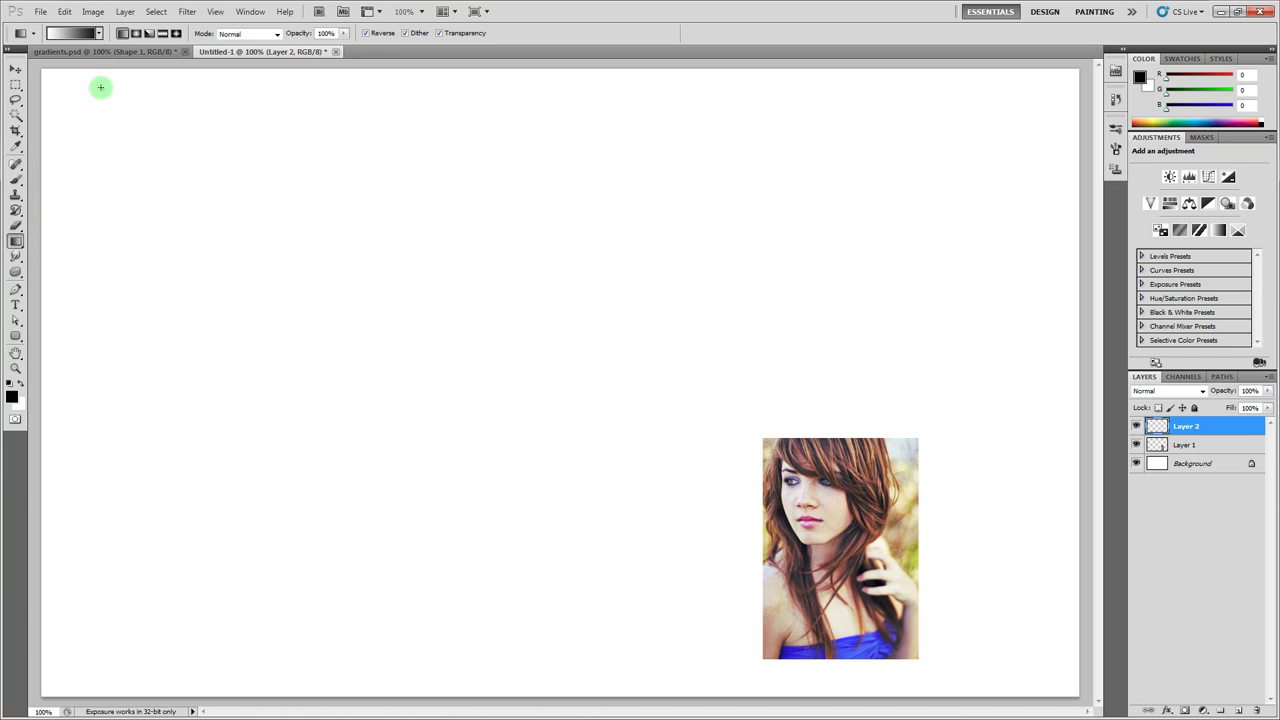
{"action": "left_click", "coordinate": [233, 34]}
{"action": "left_click", "coordinate": [223, 249]}
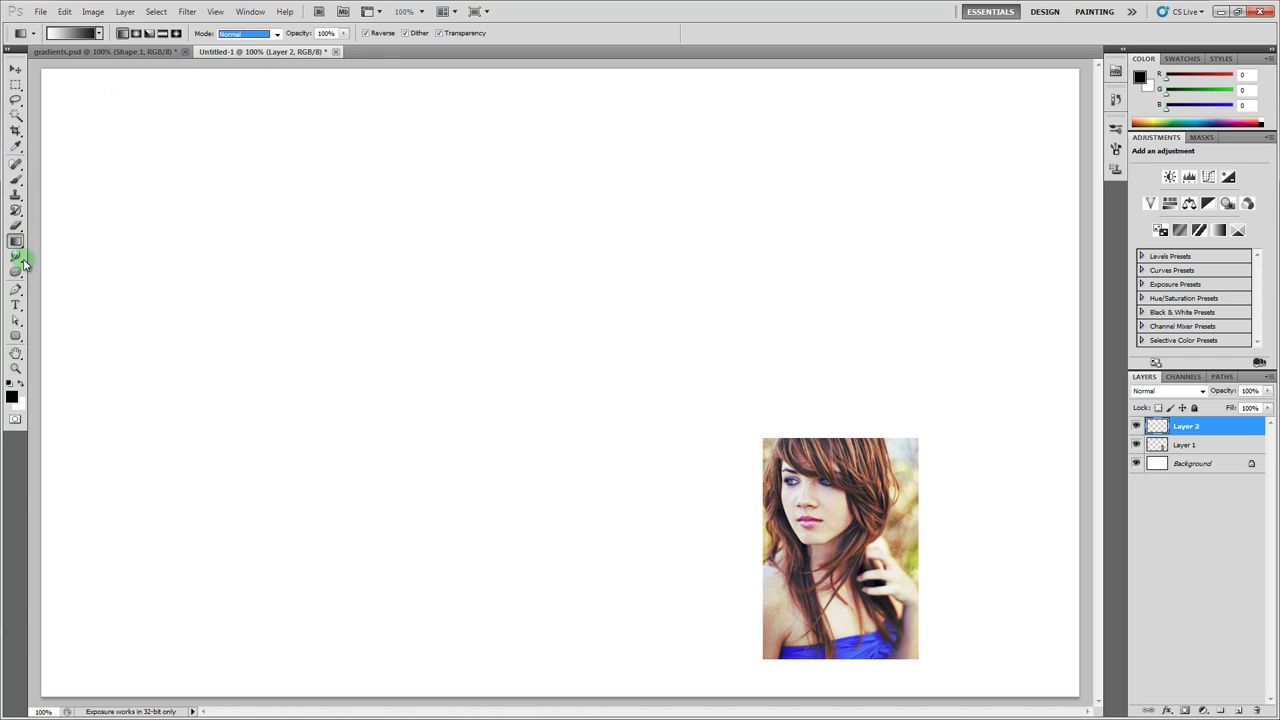
{"action": "left_click", "coordinate": [16, 257]}
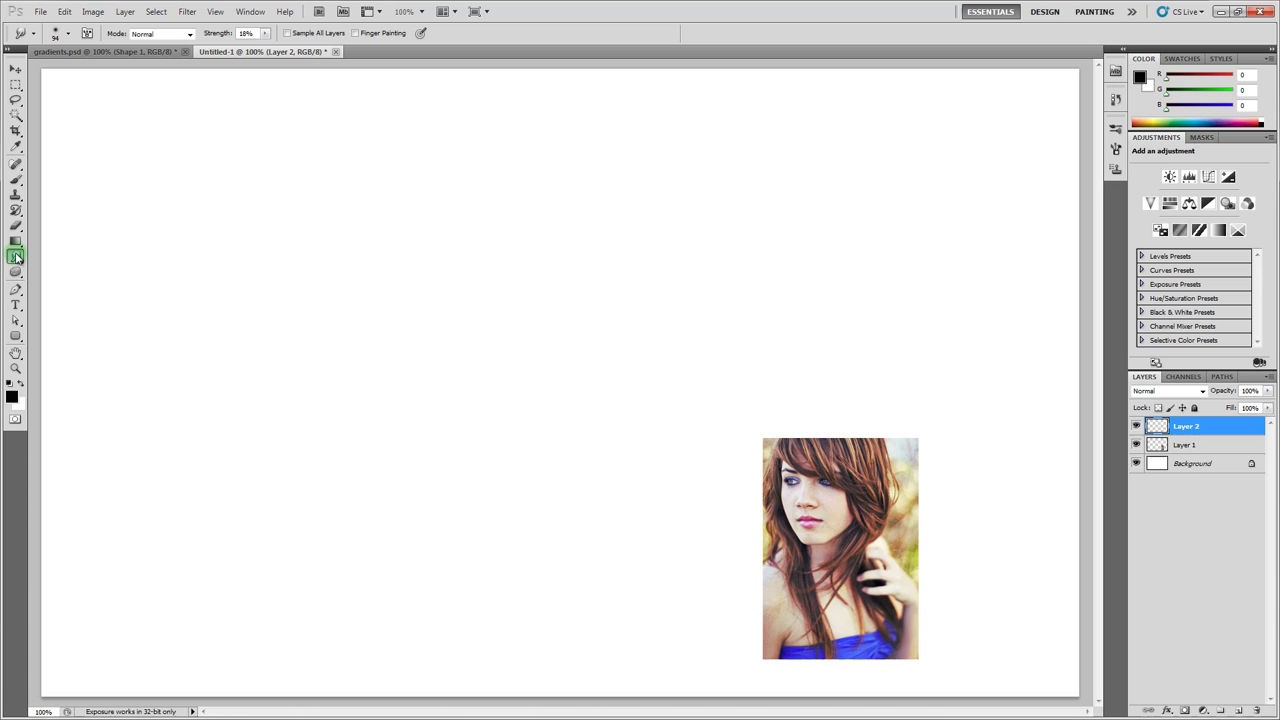
{"action": "left_click", "coordinate": [166, 34]}
{"action": "left_click", "coordinate": [159, 121]}
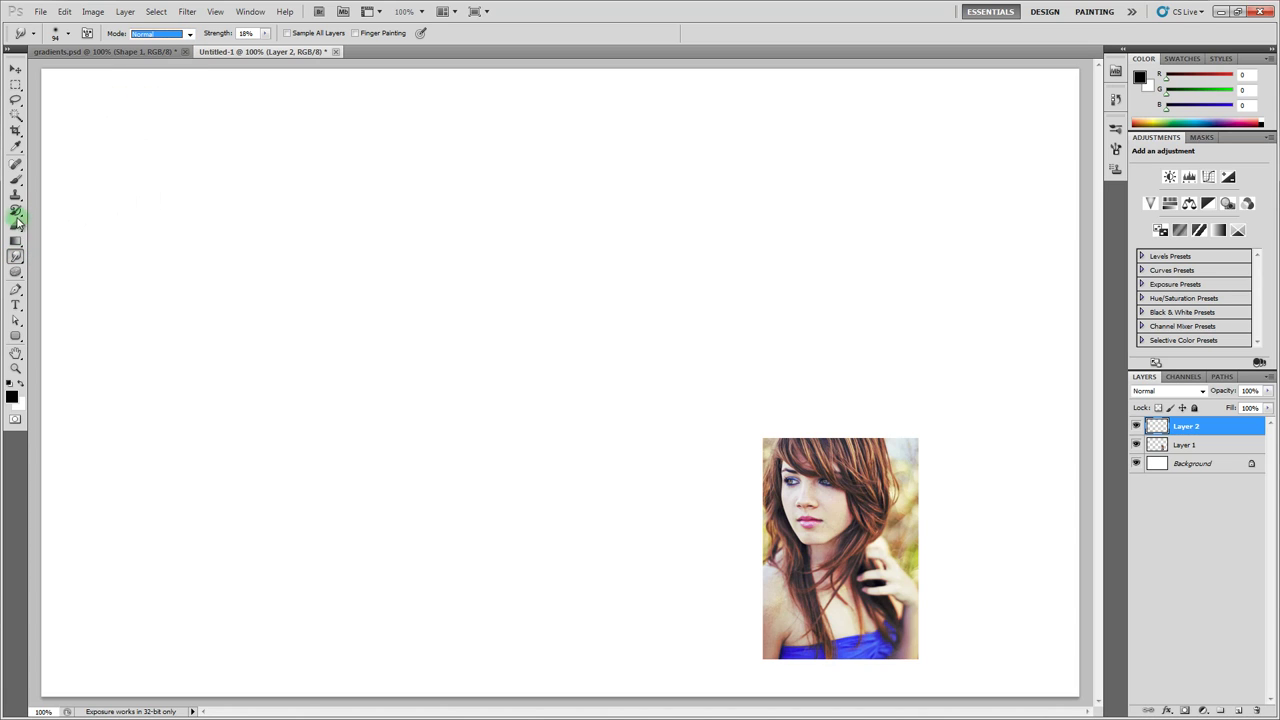
{"action": "left_click", "coordinate": [16, 179]}
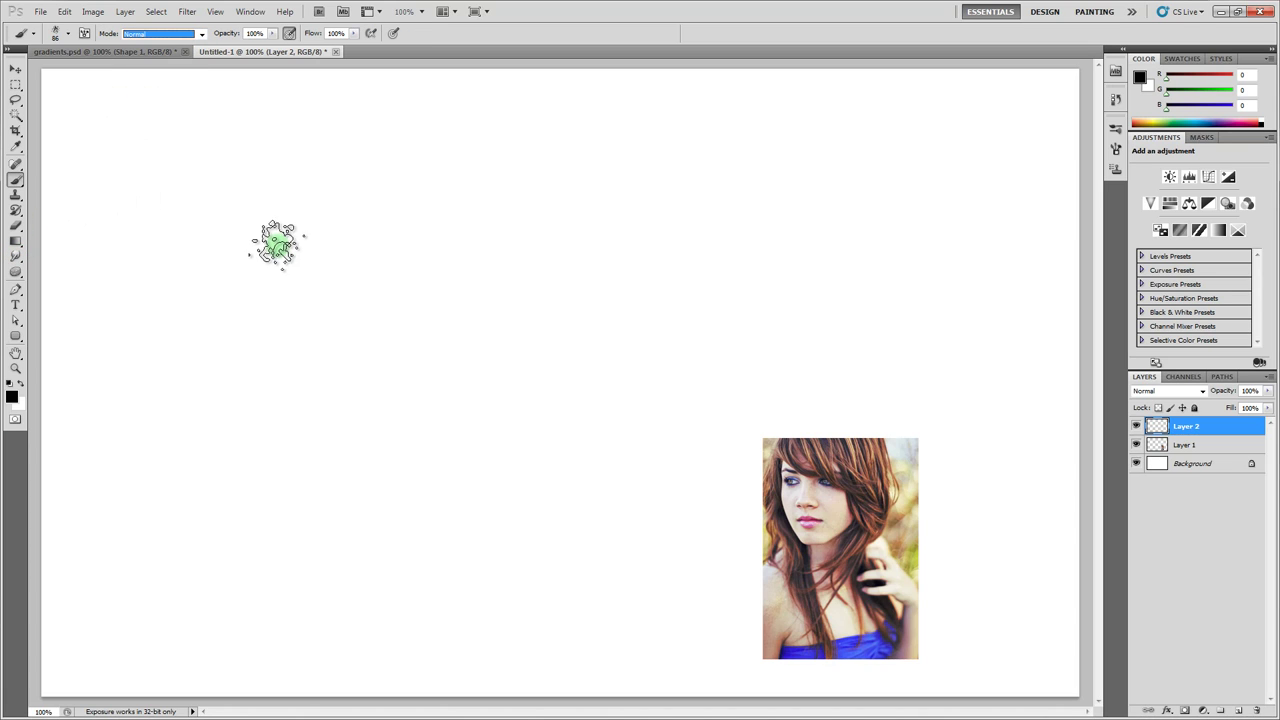
{"action": "left_click", "coordinate": [16, 85]}
Examine the layer blending modes available for Layer 2, leaving its mode at Normal
{"action": "left_click", "coordinate": [1183, 443]}
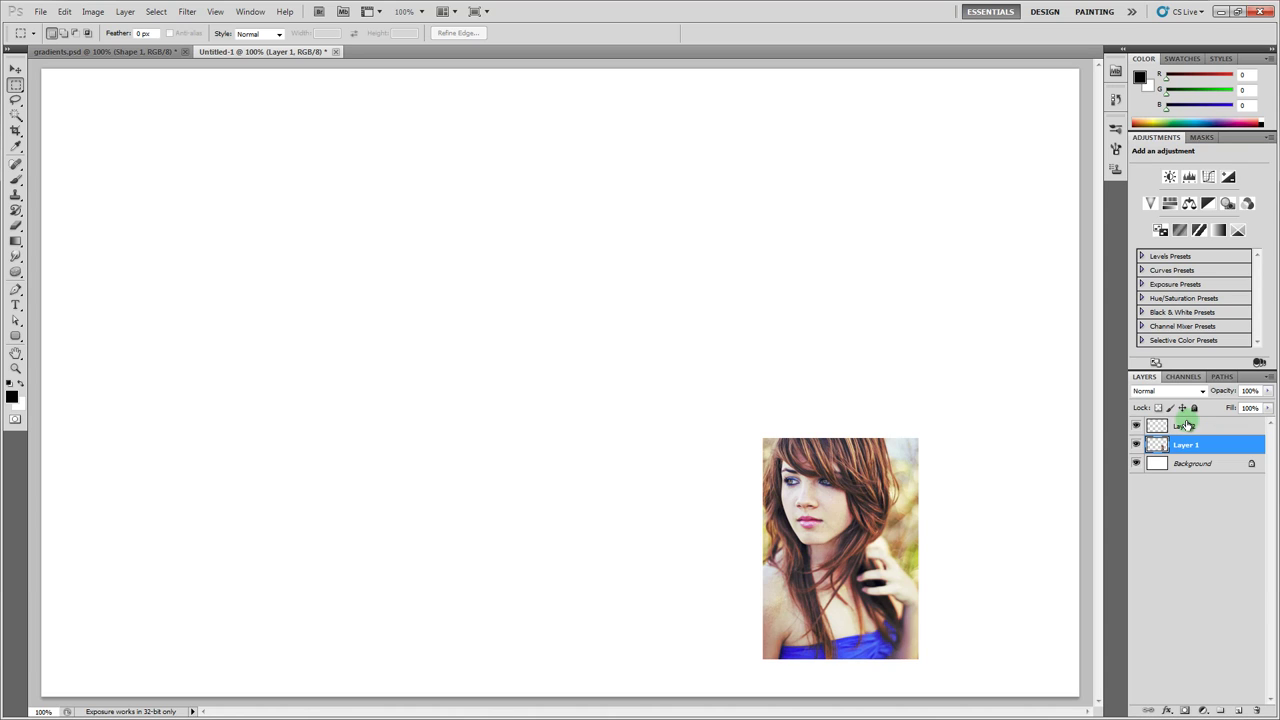
{"action": "left_click", "coordinate": [1185, 427]}
{"action": "left_click", "coordinate": [1170, 391]}
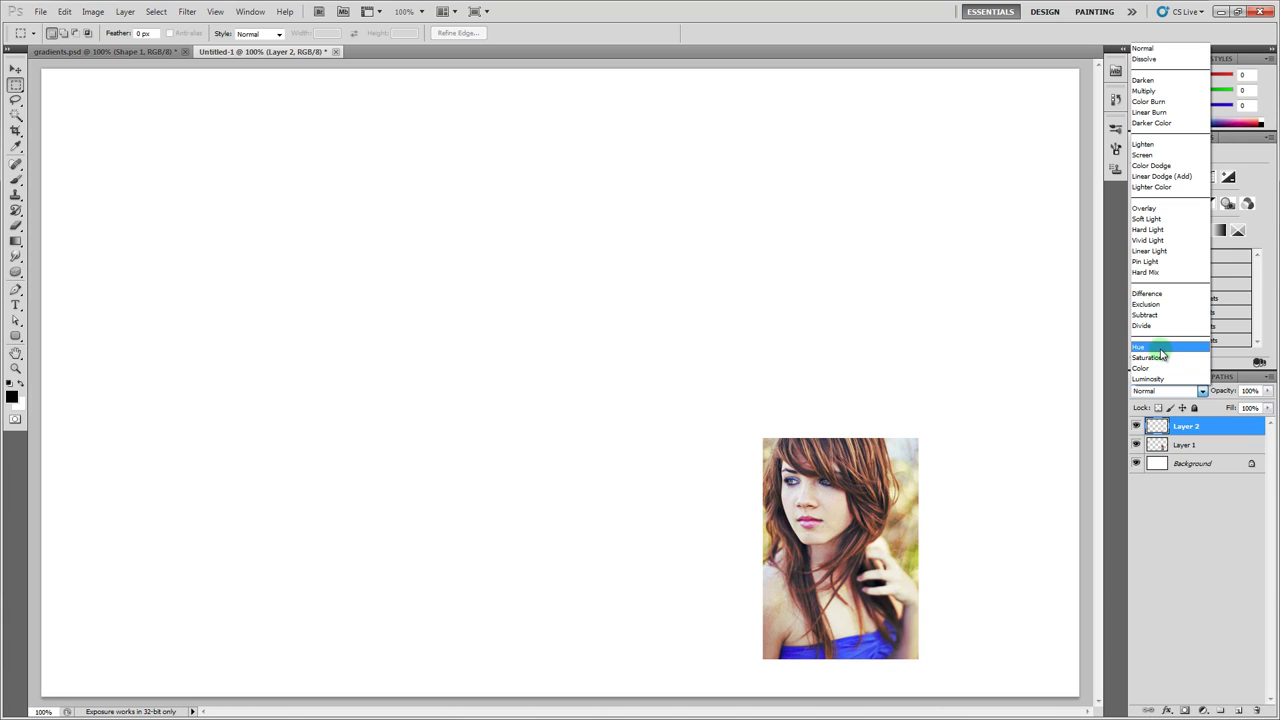
{"action": "left_click", "coordinate": [1206, 427]}
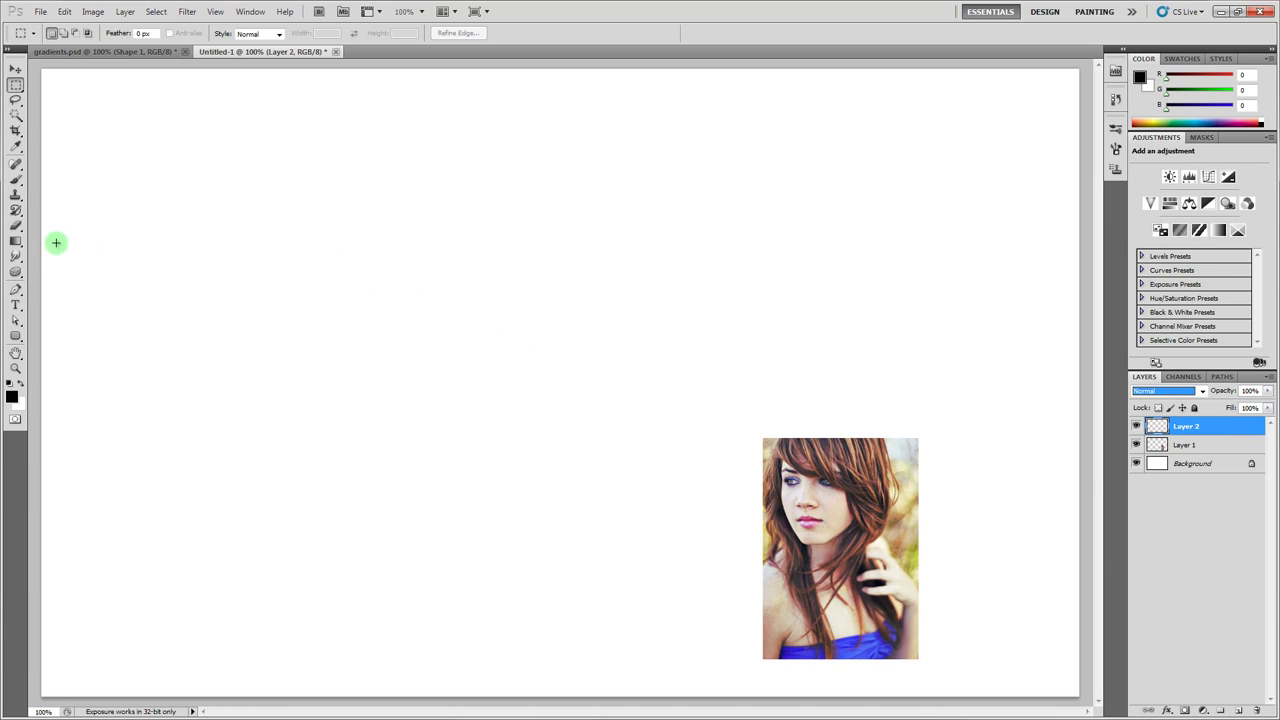
Select Layer 1's outline and fill it on Layer 2 with a vertical linear gradient, white above and black below, without leaving a selection
{"action": "left_click", "coordinate": [15, 241]}
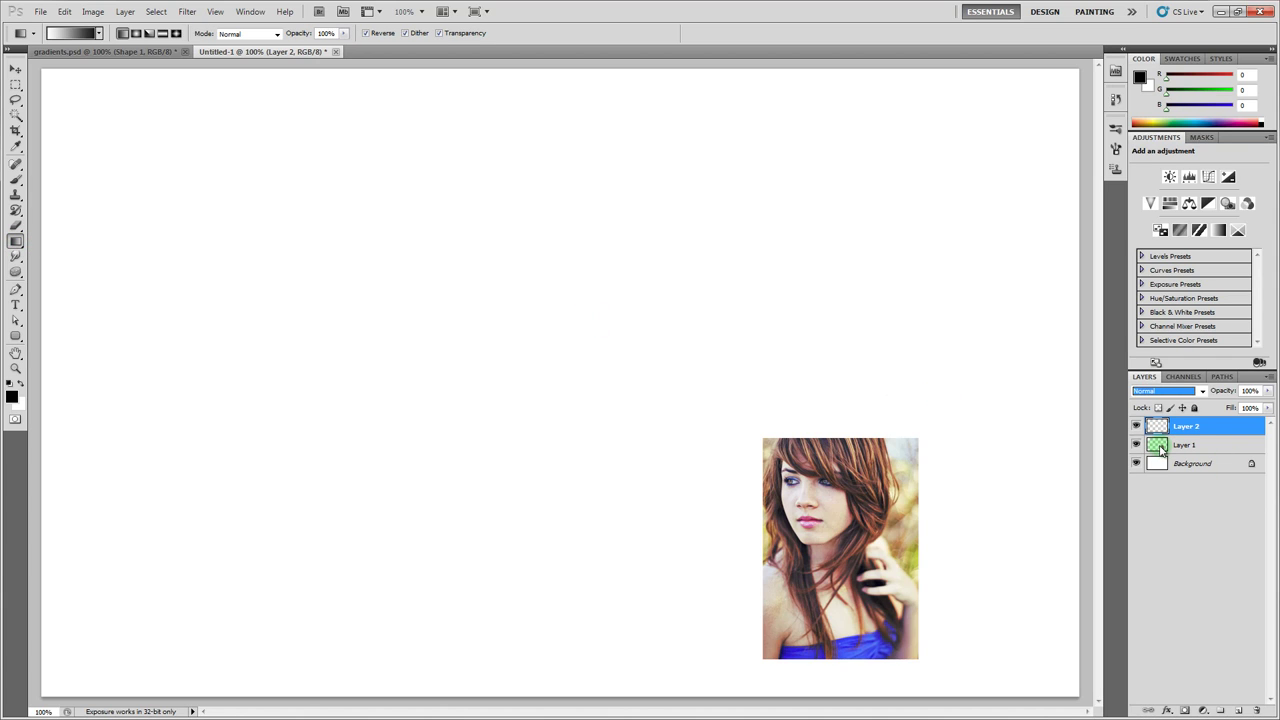
{"action": "left_click", "coordinate": [1157, 445], "text": "ctrl"}
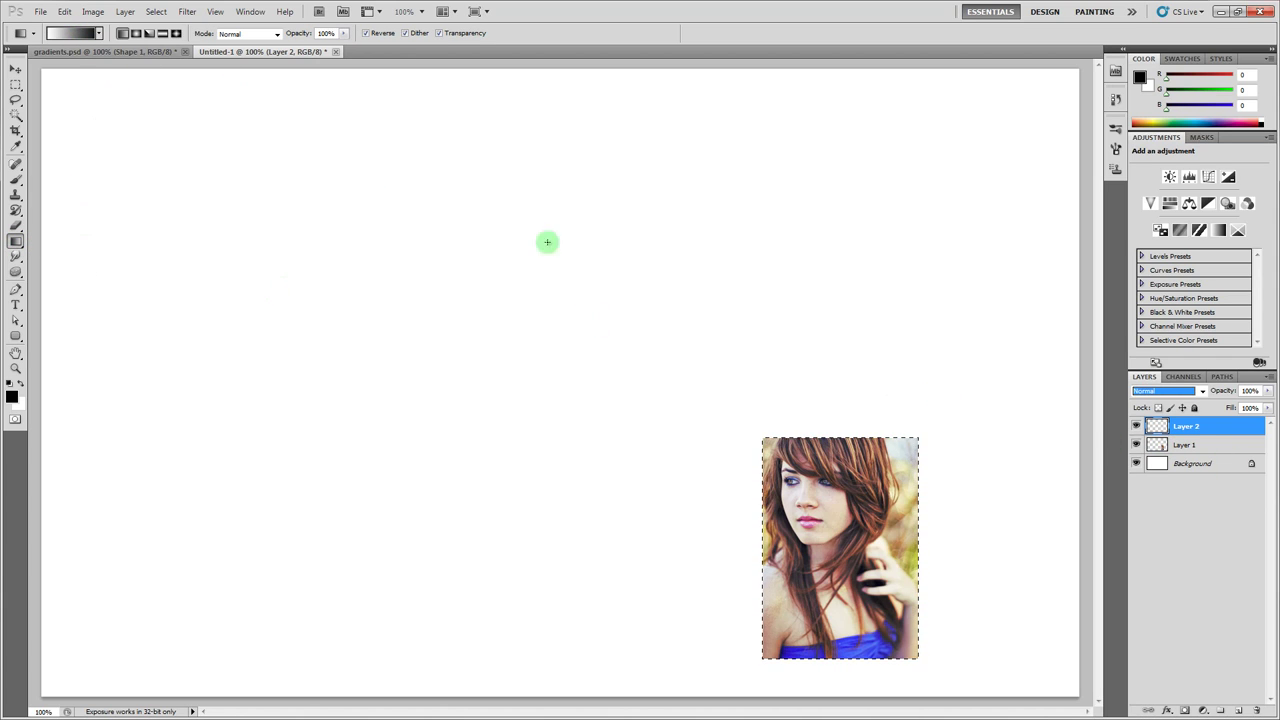
{"action": "left_click_drag", "start_coordinate": [866, 462], "coordinate": [867, 634]}
{"action": "left_click", "coordinate": [15, 85]}
{"action": "key", "text": "ctrl+d"}
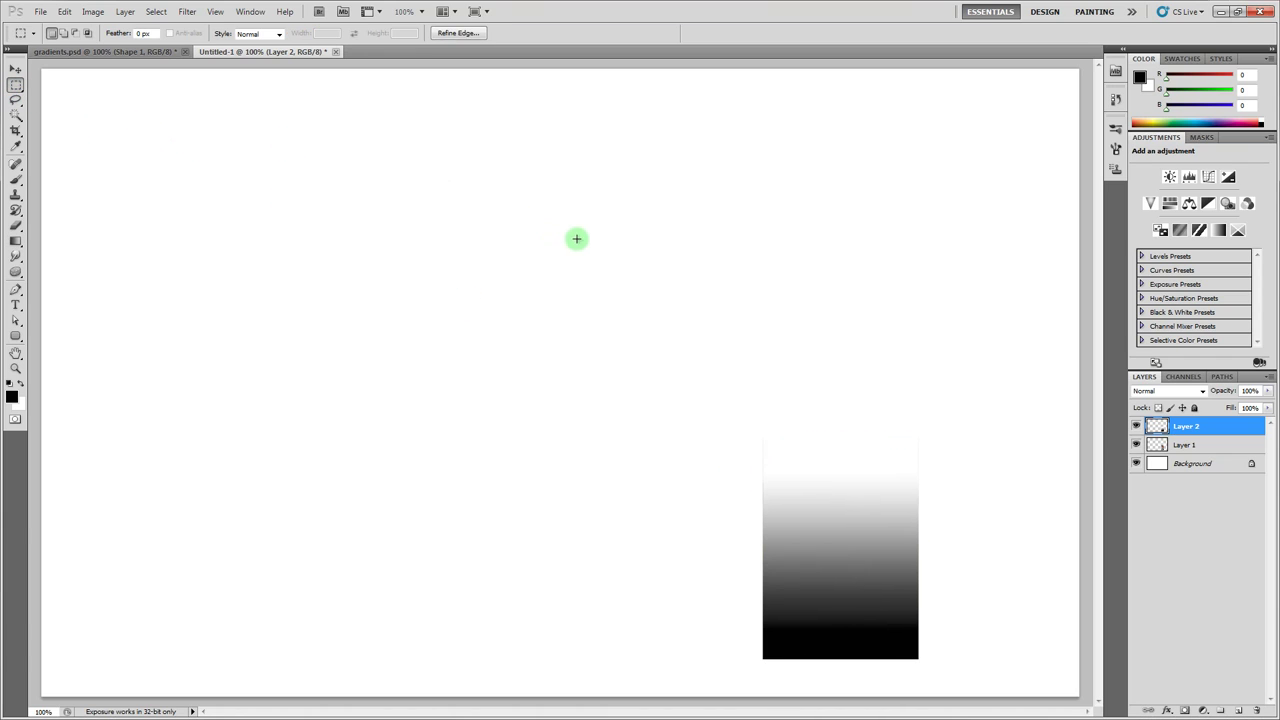
Try the Darken, Multiply, Color Burn and Darker Color blending modes on Layer 2
{"action": "left_click", "coordinate": [1160, 391]}
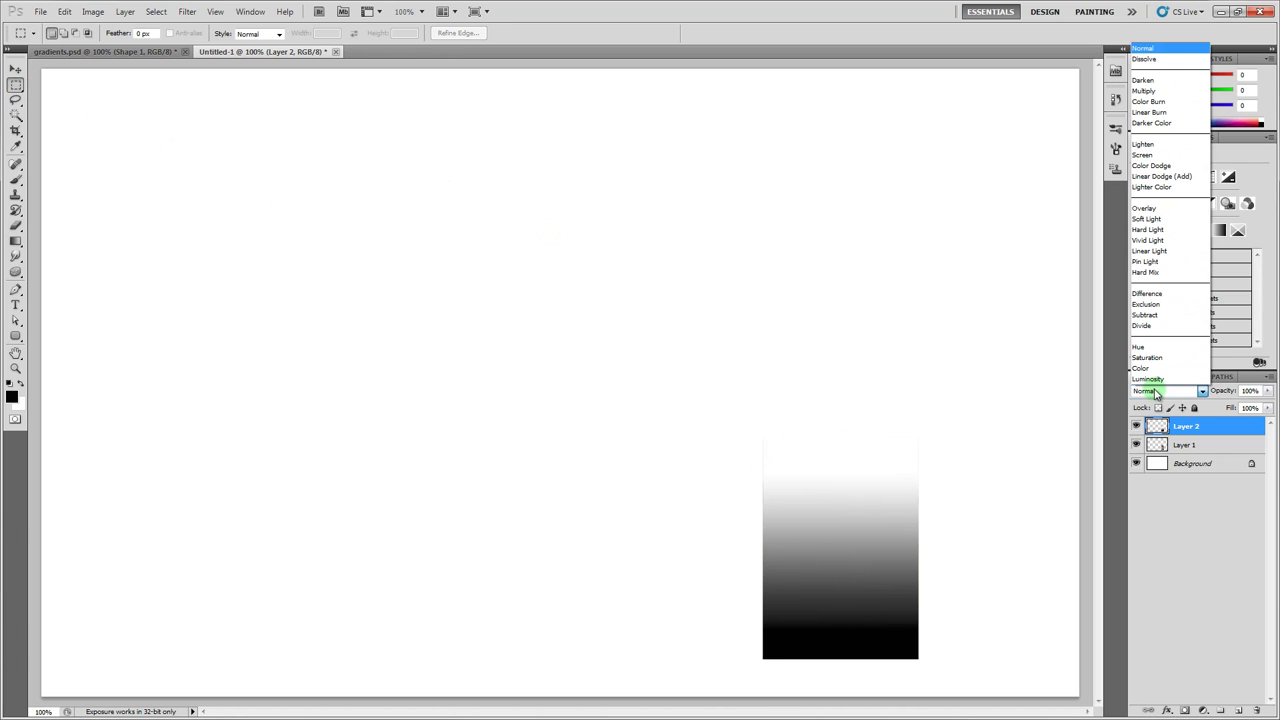
{"action": "left_click", "coordinate": [1151, 81]}
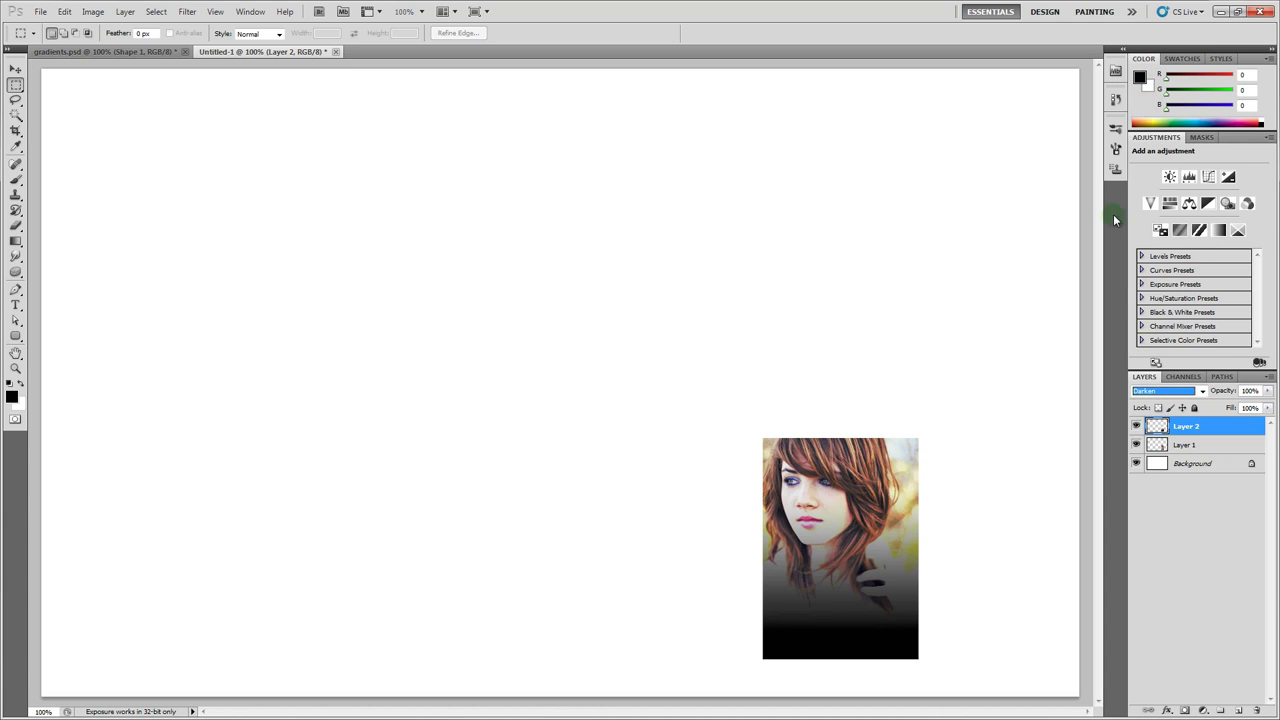
{"action": "left_click", "coordinate": [1165, 391]}
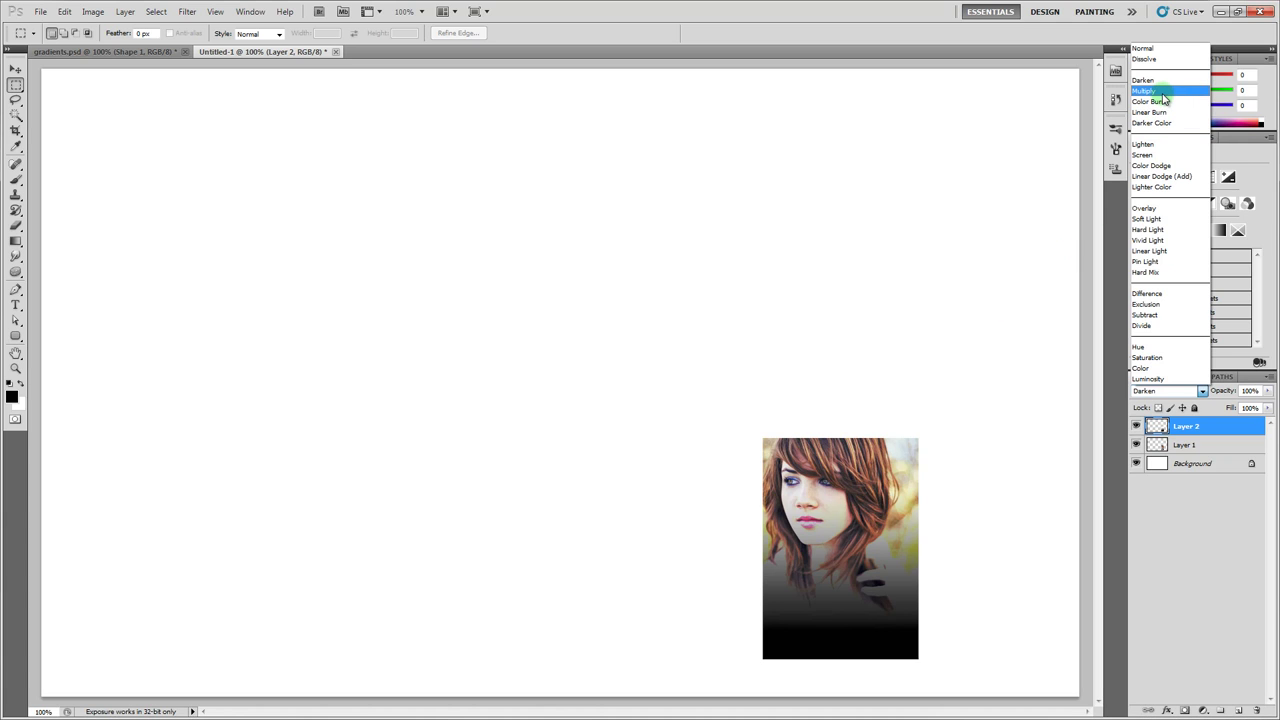
{"action": "left_click", "coordinate": [1157, 92]}
{"action": "left_click", "coordinate": [1152, 392]}
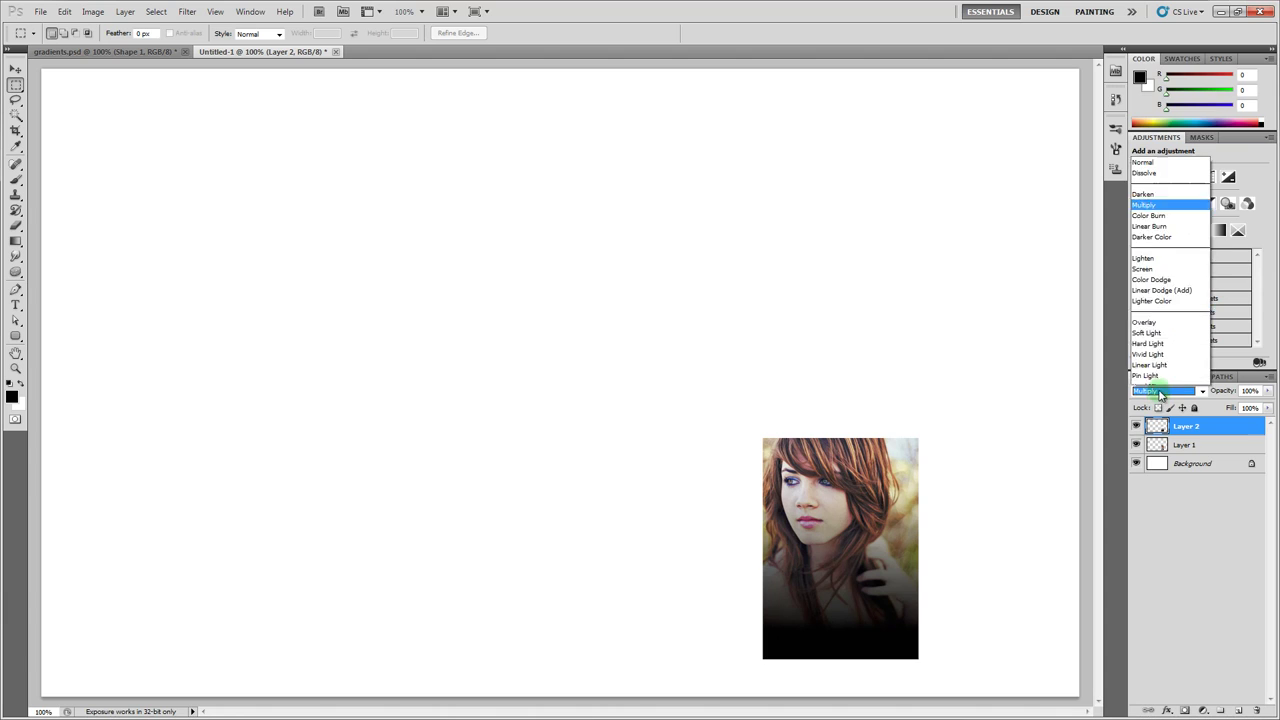
{"action": "left_click", "coordinate": [1159, 102]}
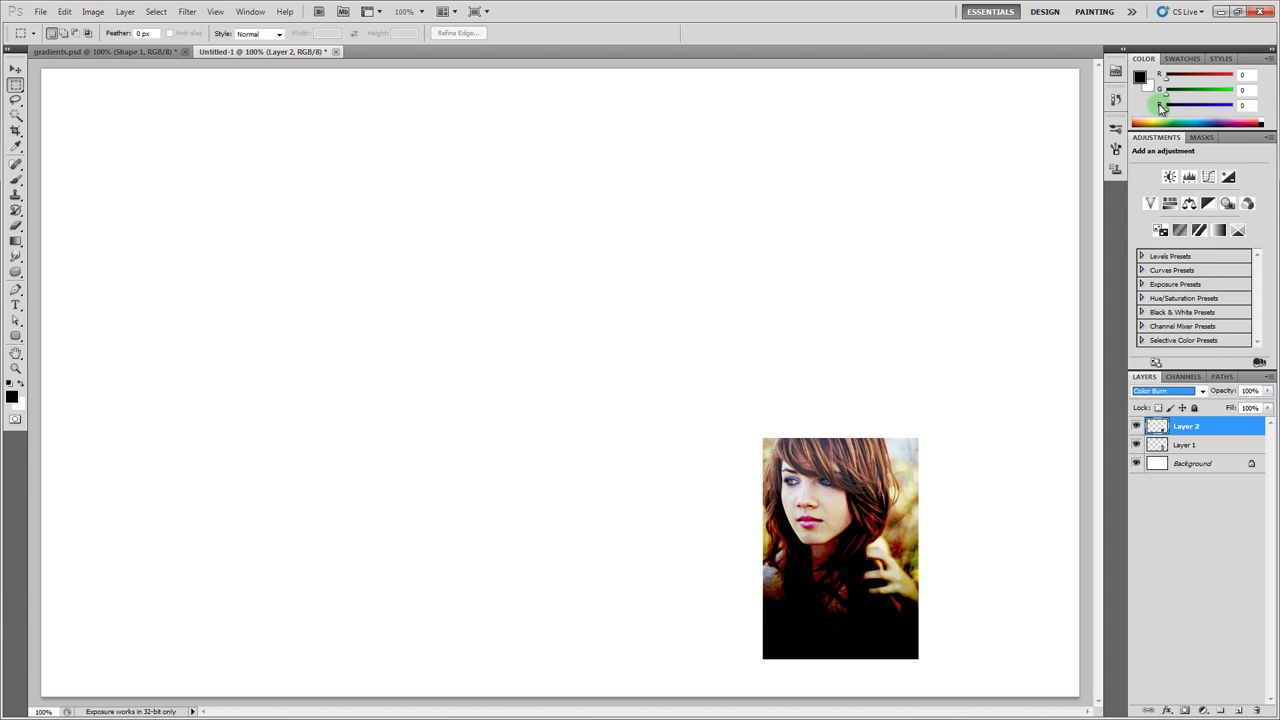
{"action": "left_click", "coordinate": [1158, 391]}
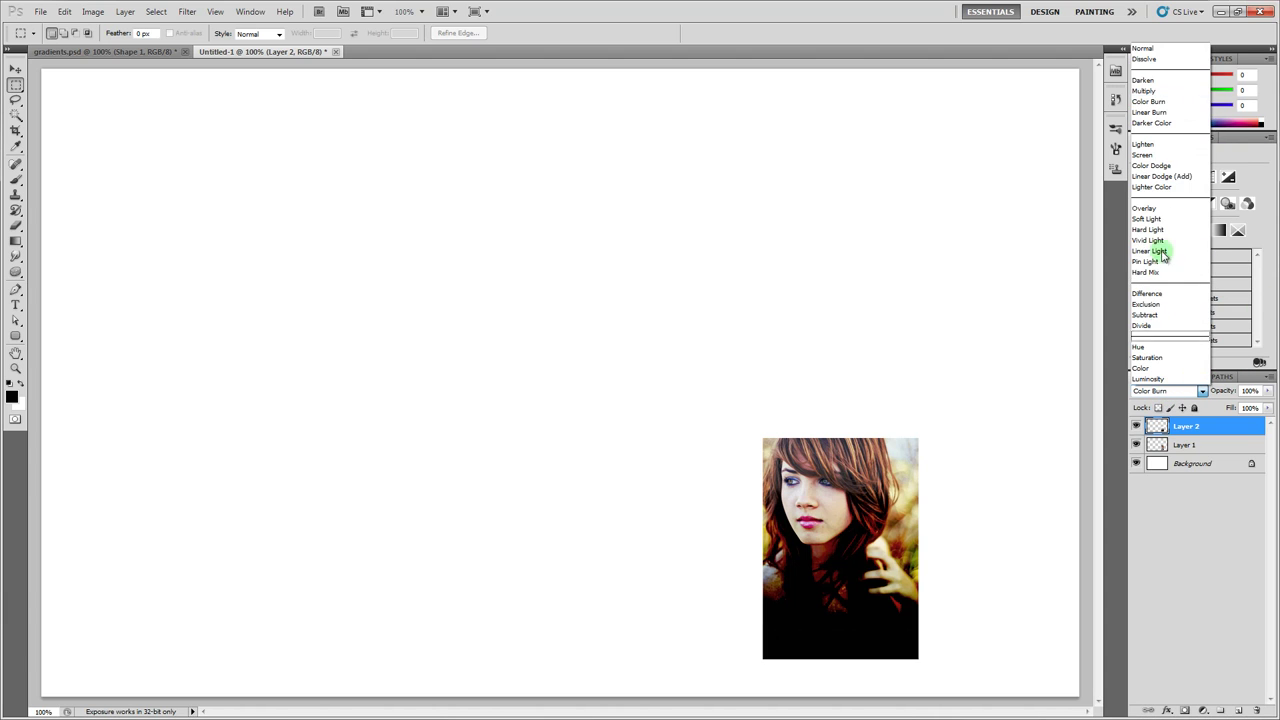
{"action": "left_click", "coordinate": [1150, 112]}
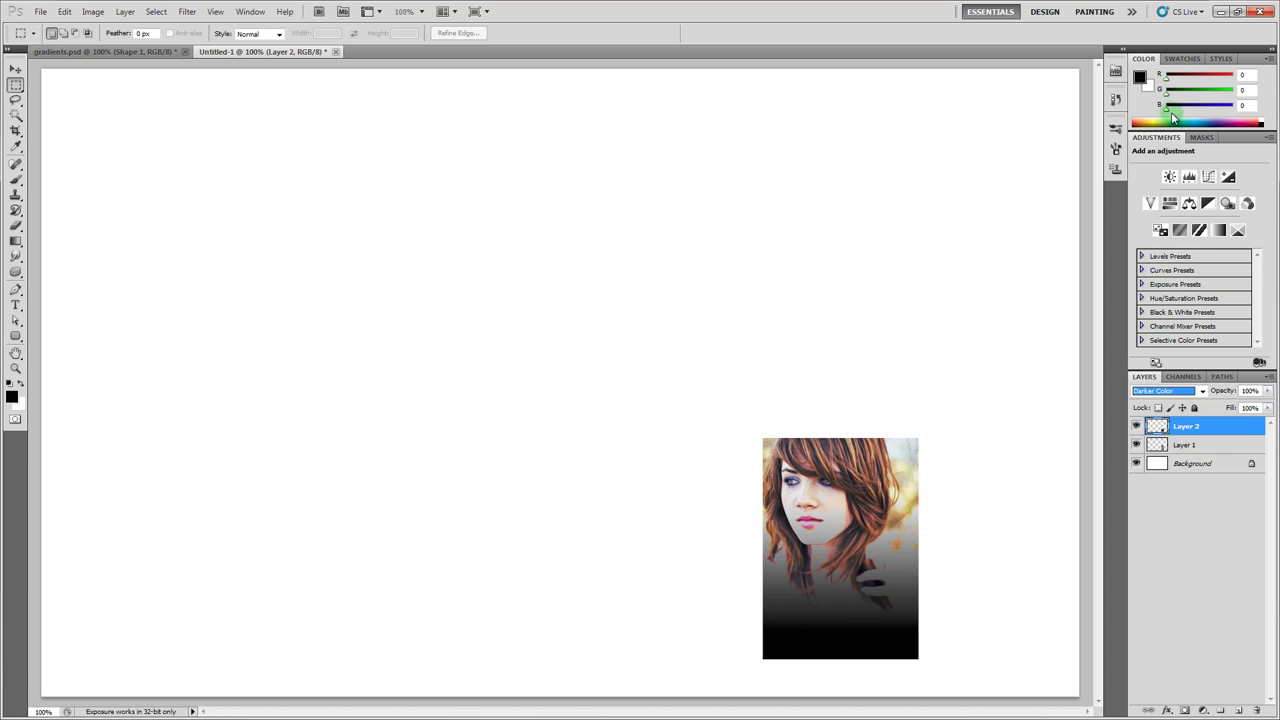
Set Layer 2's blending mode to Multiply
{"action": "key", "text": "Up"}
{"action": "left_click", "coordinate": [1177, 398]}
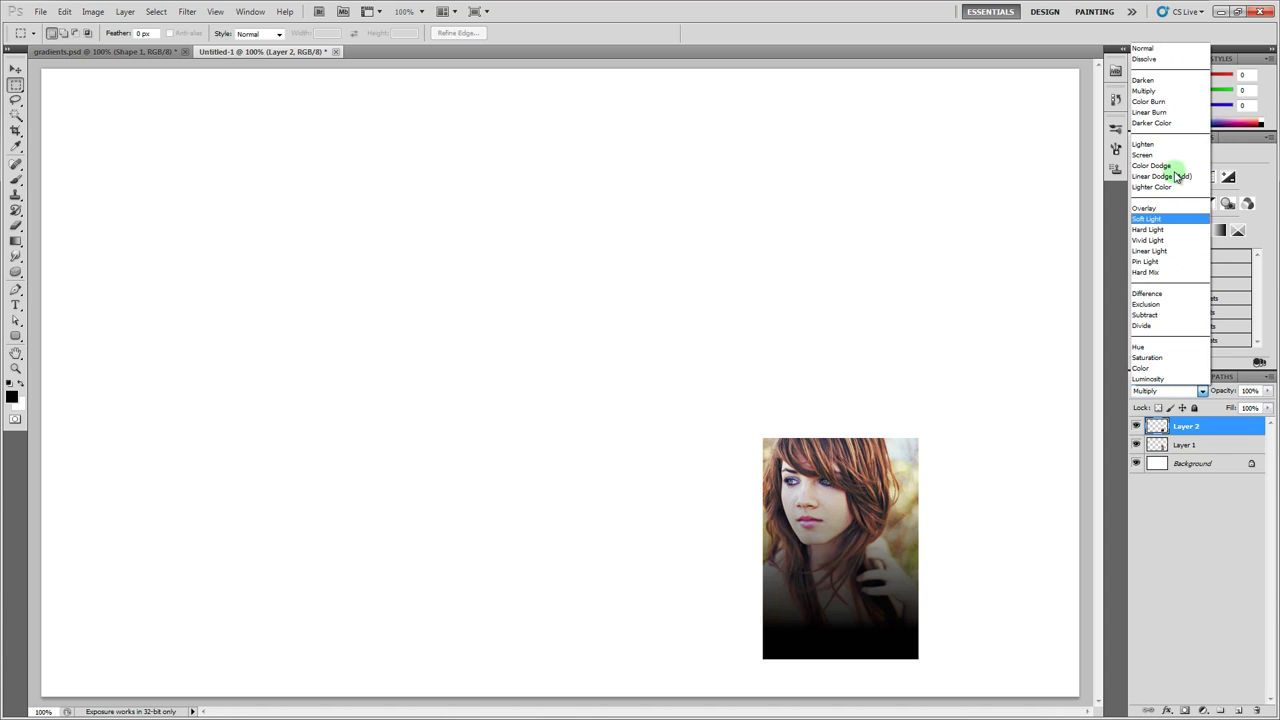
{"action": "left_click", "coordinate": [1148, 92]}
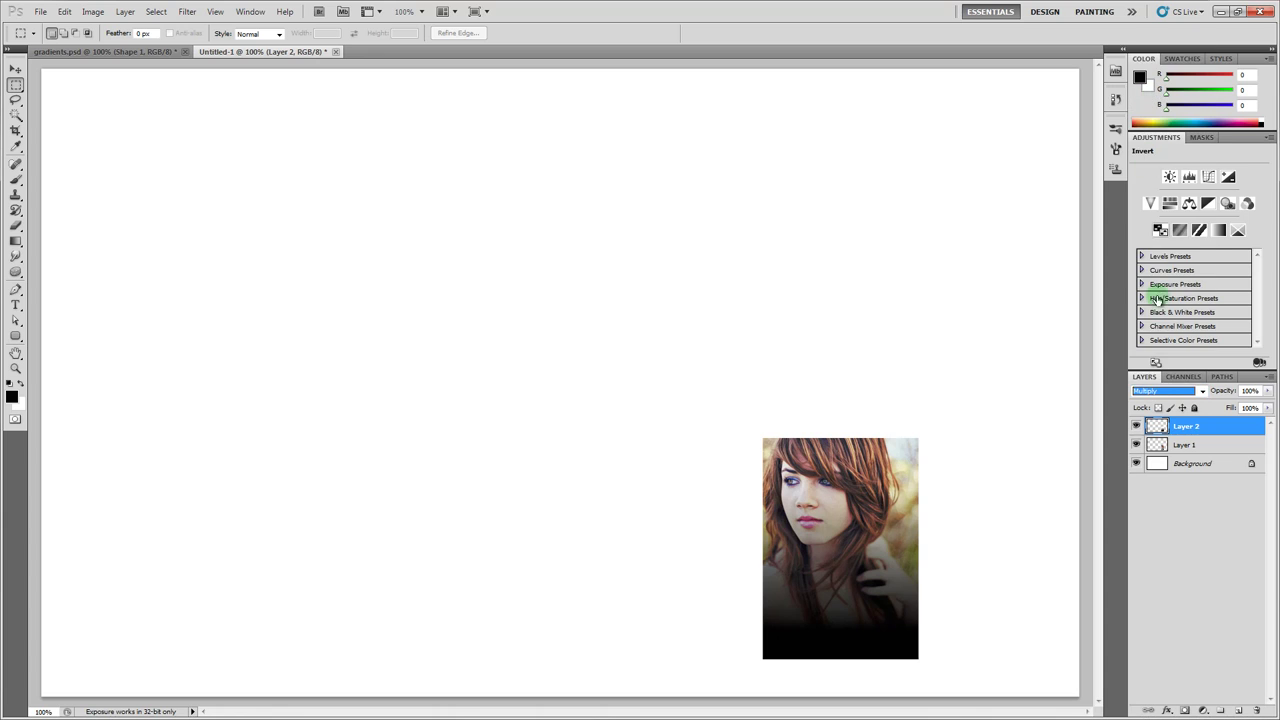
Hide Layer 2 to inspect the photo on Layer 1 alone, and enter 0.5 in the Calculator
{"action": "left_click", "coordinate": [1178, 445]}
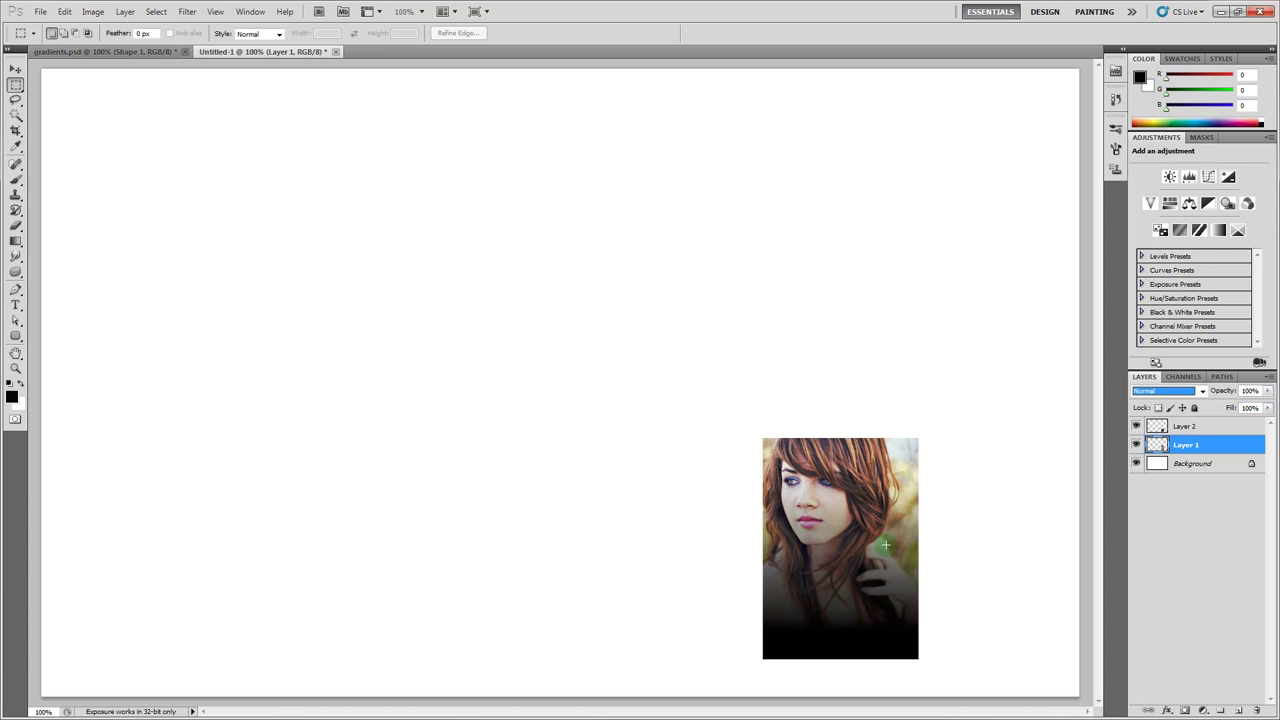
{"action": "left_click", "coordinate": [1186, 426]}
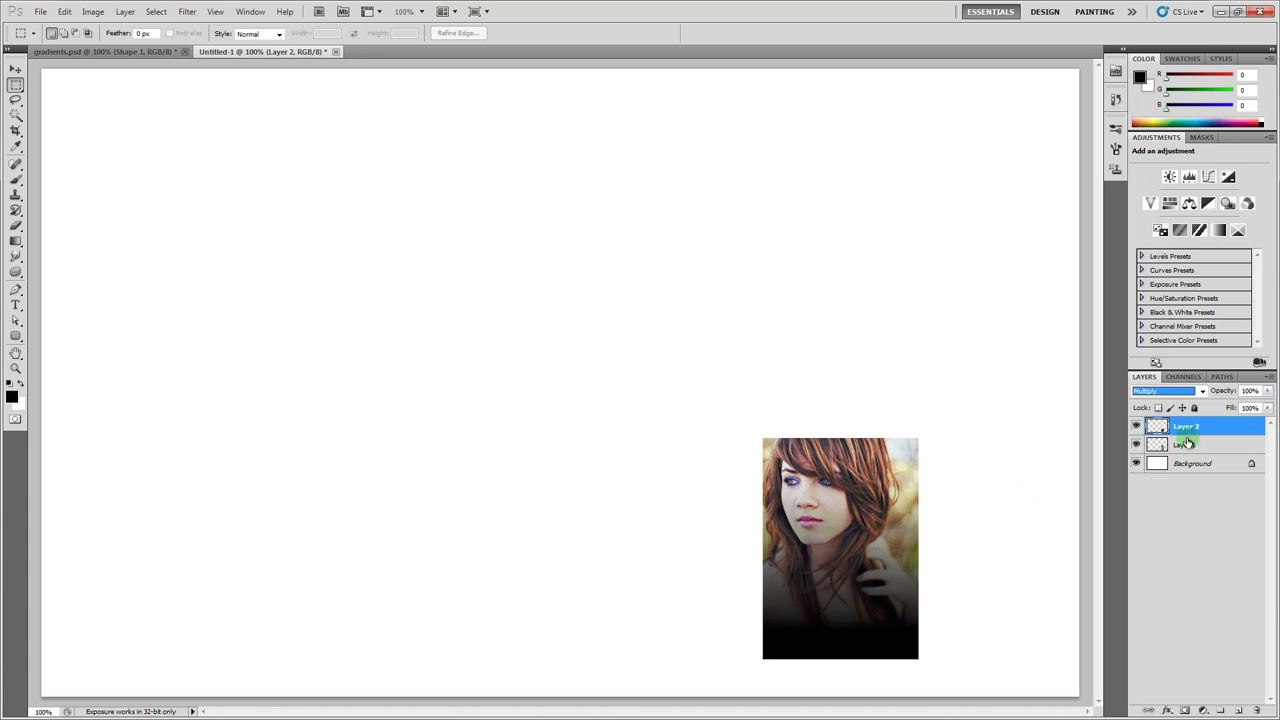
{"action": "left_click", "coordinate": [1187, 445]}
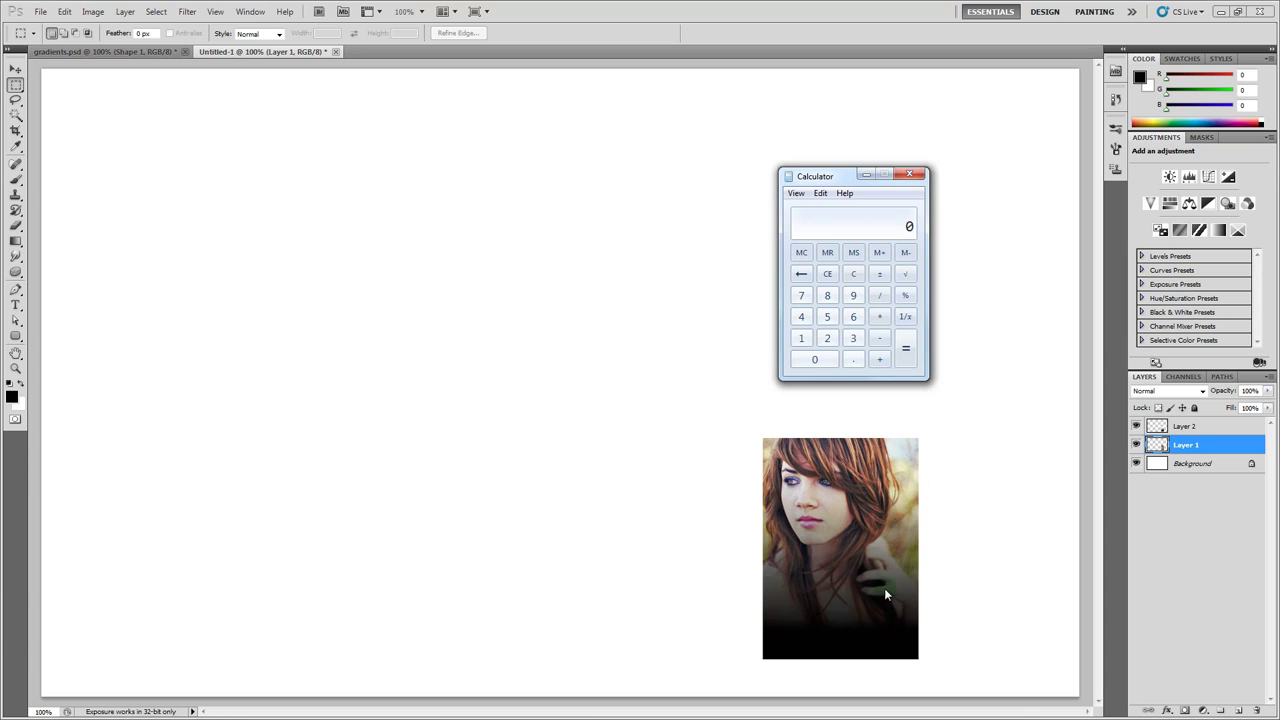
{"action": "left_click", "coordinate": [1136, 425]}
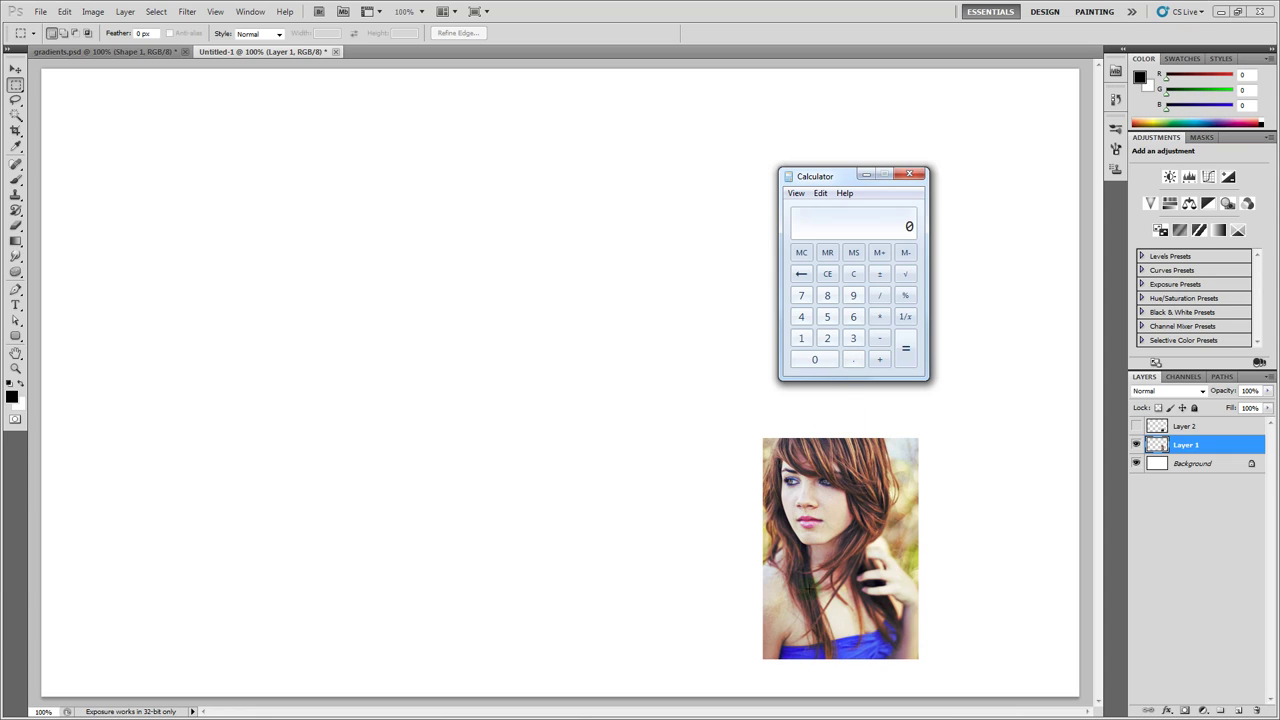
{"action": "left_click", "coordinate": [770, 607]}
{"action": "left_click_drag", "start_coordinate": [851, 179], "coordinate": [847, 173]}
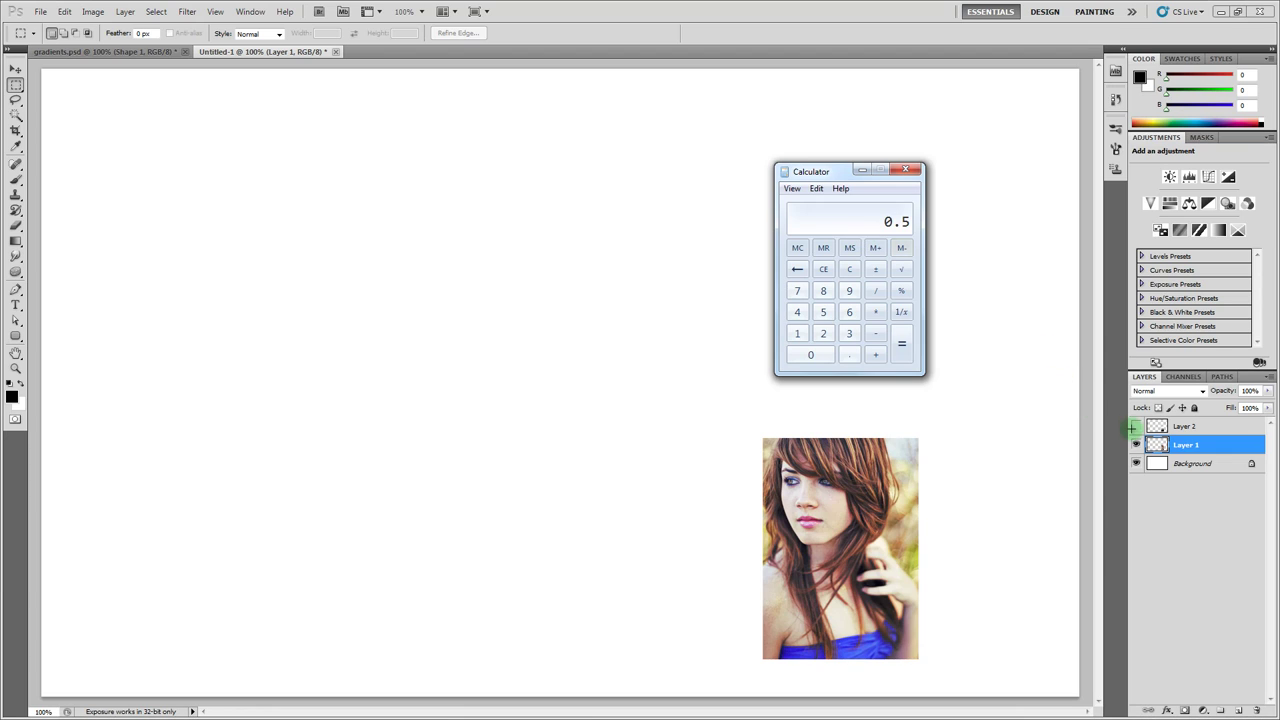
Show Layer 2 again and set its blending mode to Normal
{"action": "left_click", "coordinate": [1136, 426]}
{"action": "left_click", "coordinate": [1177, 428]}
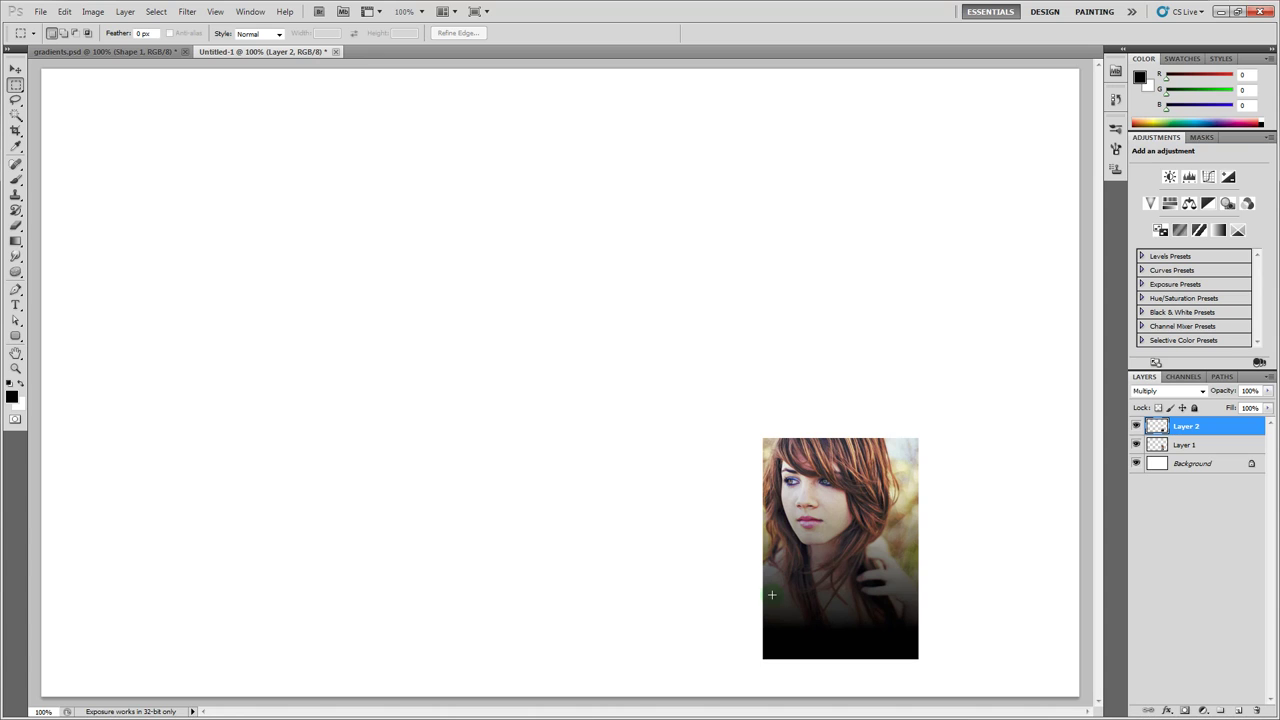
{"action": "left_click", "coordinate": [1143, 391]}
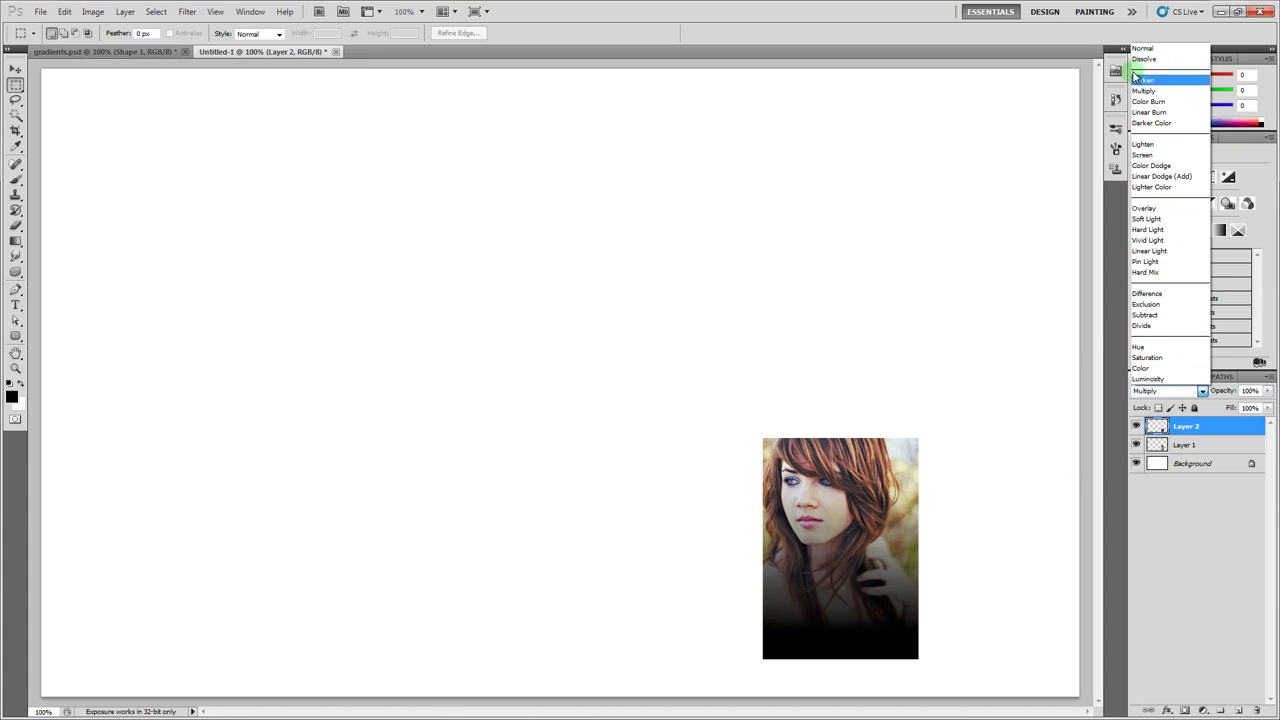
{"action": "left_click", "coordinate": [1137, 55]}
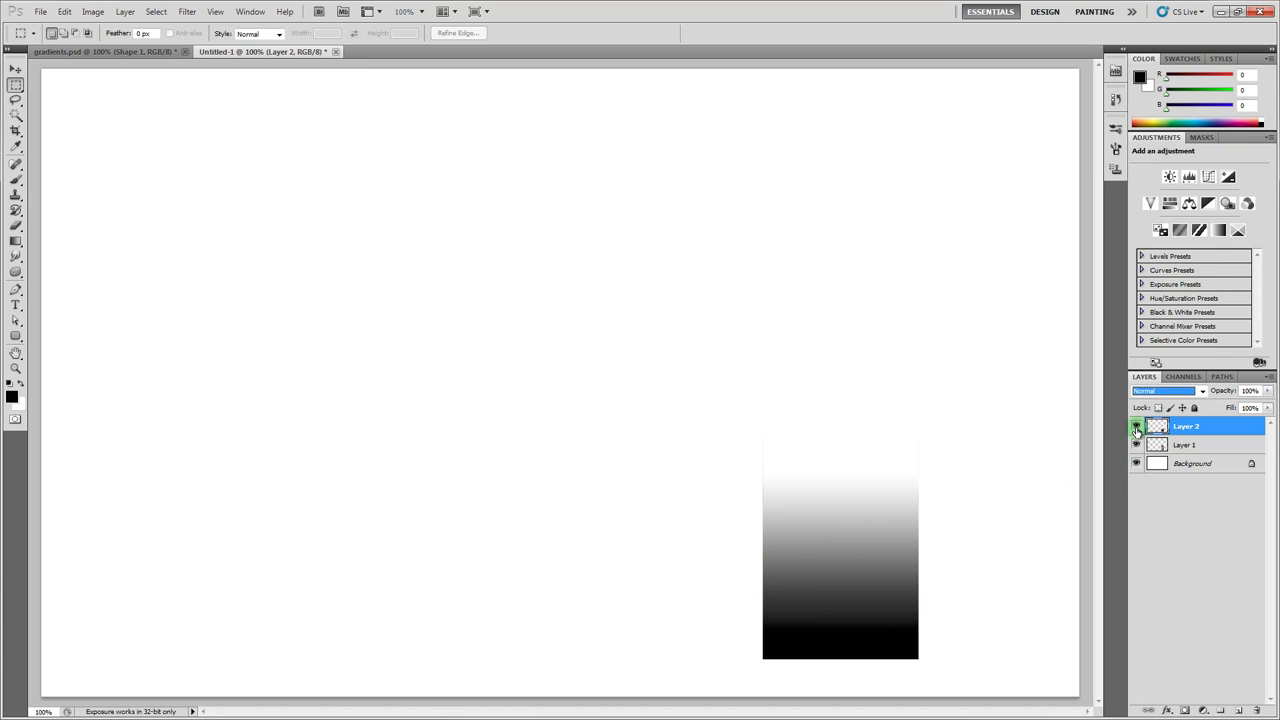
Compare the gradient on Layer 2 with the photo beneath by toggling the layer's visibility, using the Calculator for their multiplied value
{"action": "left_click", "coordinate": [1137, 427]}
{"action": "key", "text": "alt+Tab"}
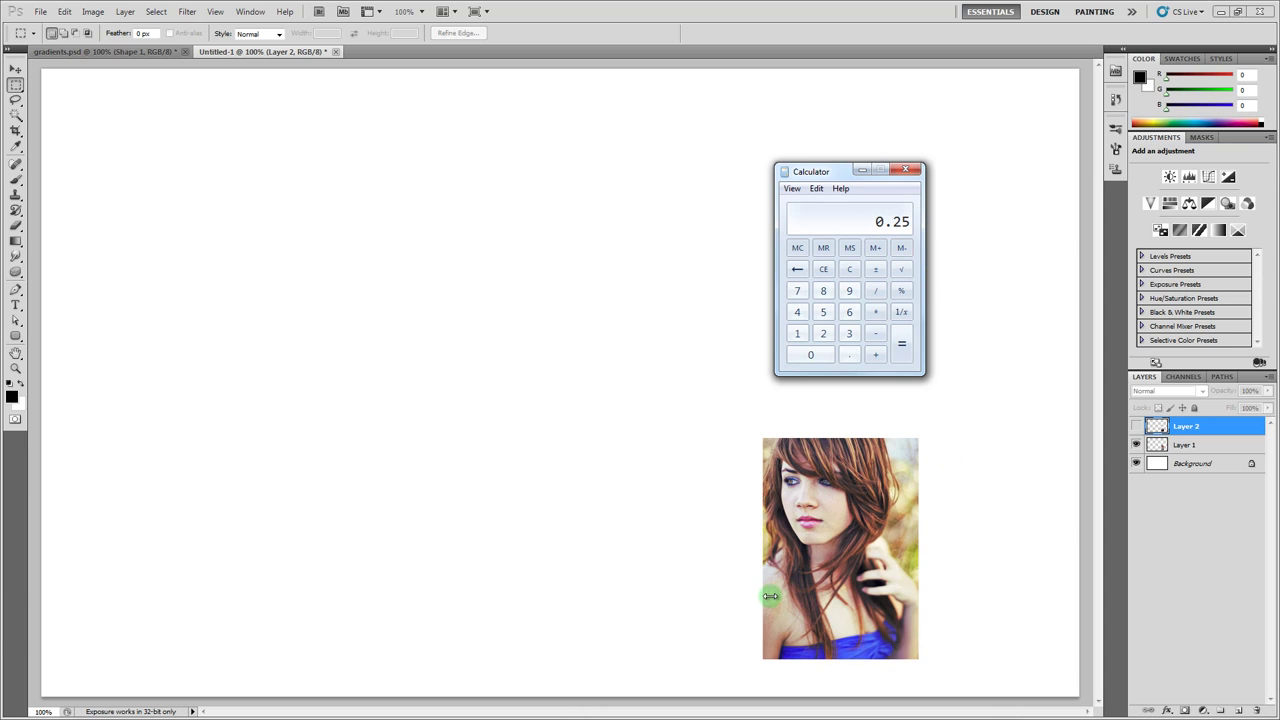
{"action": "left_click", "coordinate": [1137, 427]}
{"action": "left_click", "coordinate": [1137, 427]}
{"action": "left_click", "coordinate": [1137, 427]}
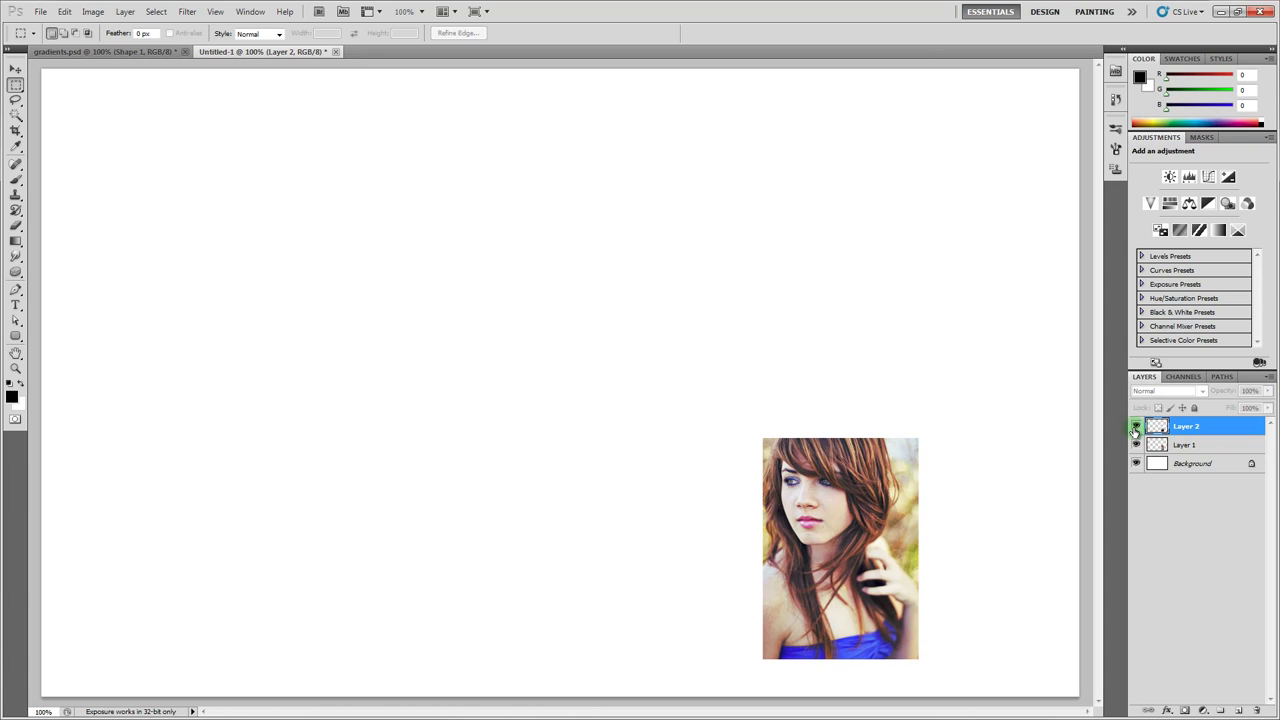
{"action": "left_click", "coordinate": [1137, 427]}
Set Layer 2's blending mode to Multiply and hide the layer for comparison with the original photo
{"action": "left_click", "coordinate": [1160, 391]}
{"action": "left_click", "coordinate": [1143, 91]}
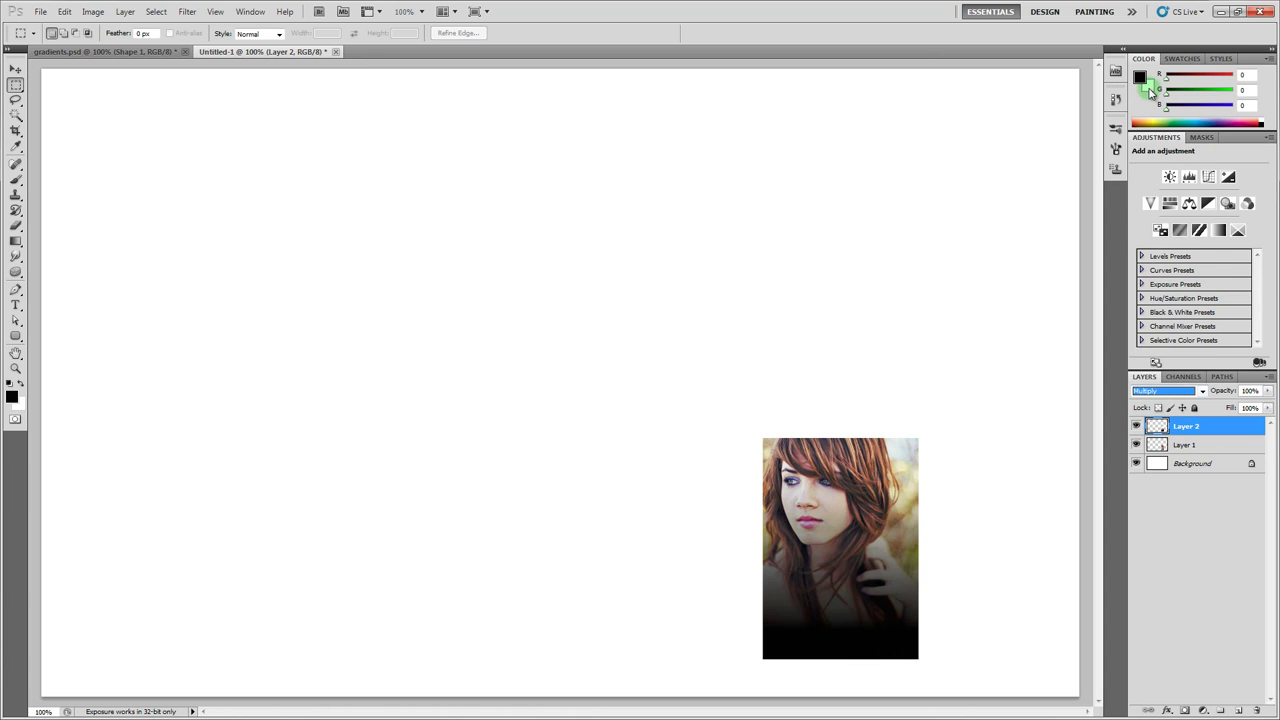
{"action": "left_click", "coordinate": [1137, 427]}
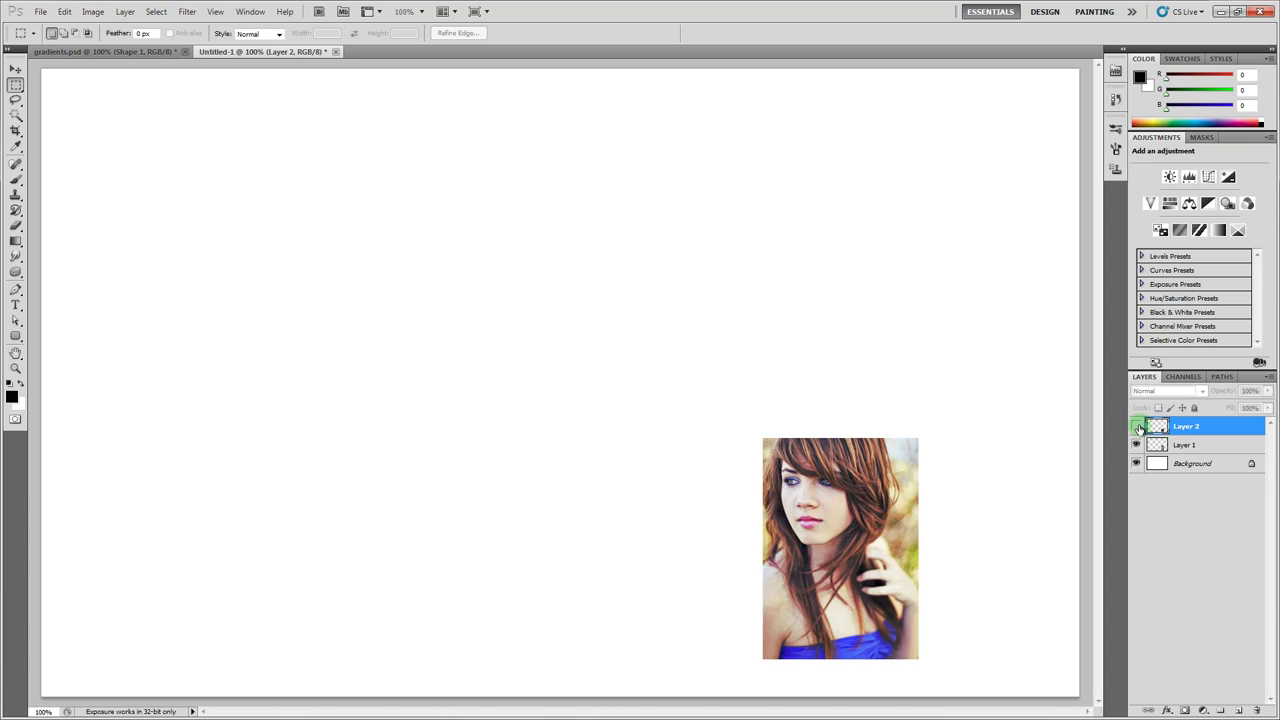
Toggle Layer 2's visibility to compare the Multiply result with the original photo
{"action": "left_click", "coordinate": [1137, 427]}
{"action": "left_click", "coordinate": [1137, 427]}
{"action": "left_click", "coordinate": [1137, 427]}
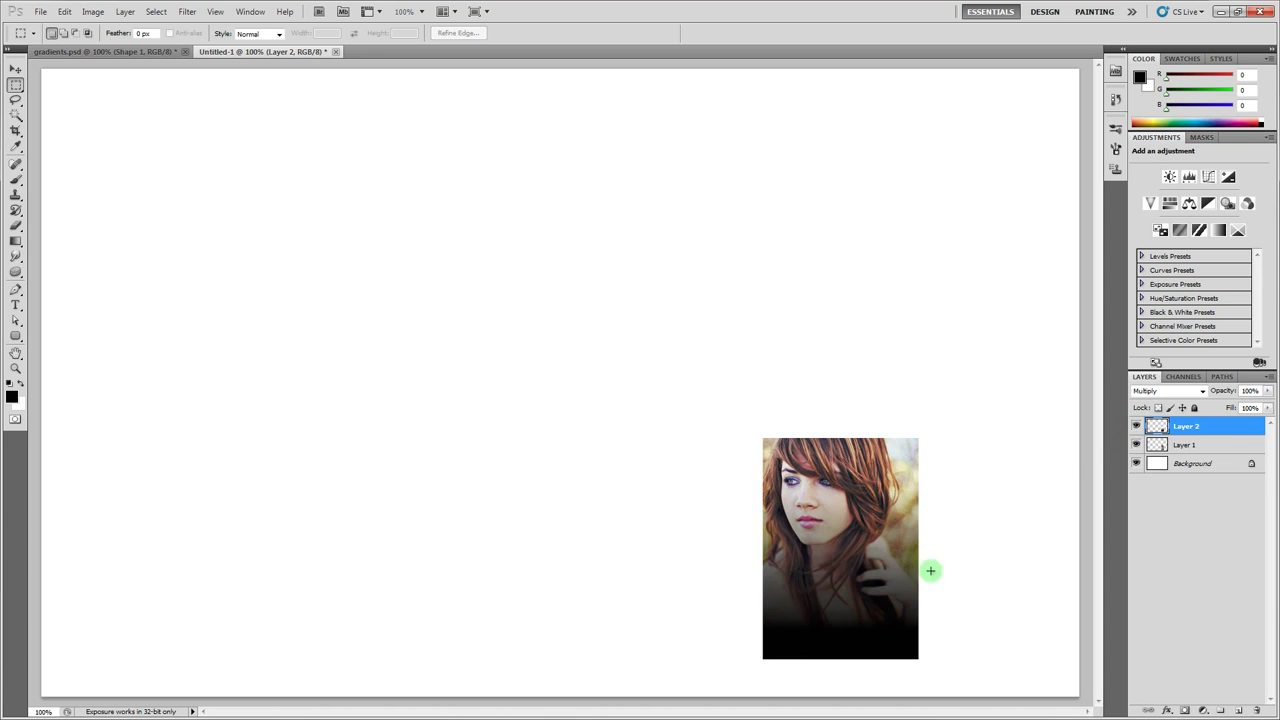
{"action": "left_click", "coordinate": [1137, 427]}
{"action": "left_click", "coordinate": [1137, 427]}
Switch to the Calculator to work out multiplied brightness values for the blend, and shift its window slightly
{"action": "key", "text": "alt+Tab"}
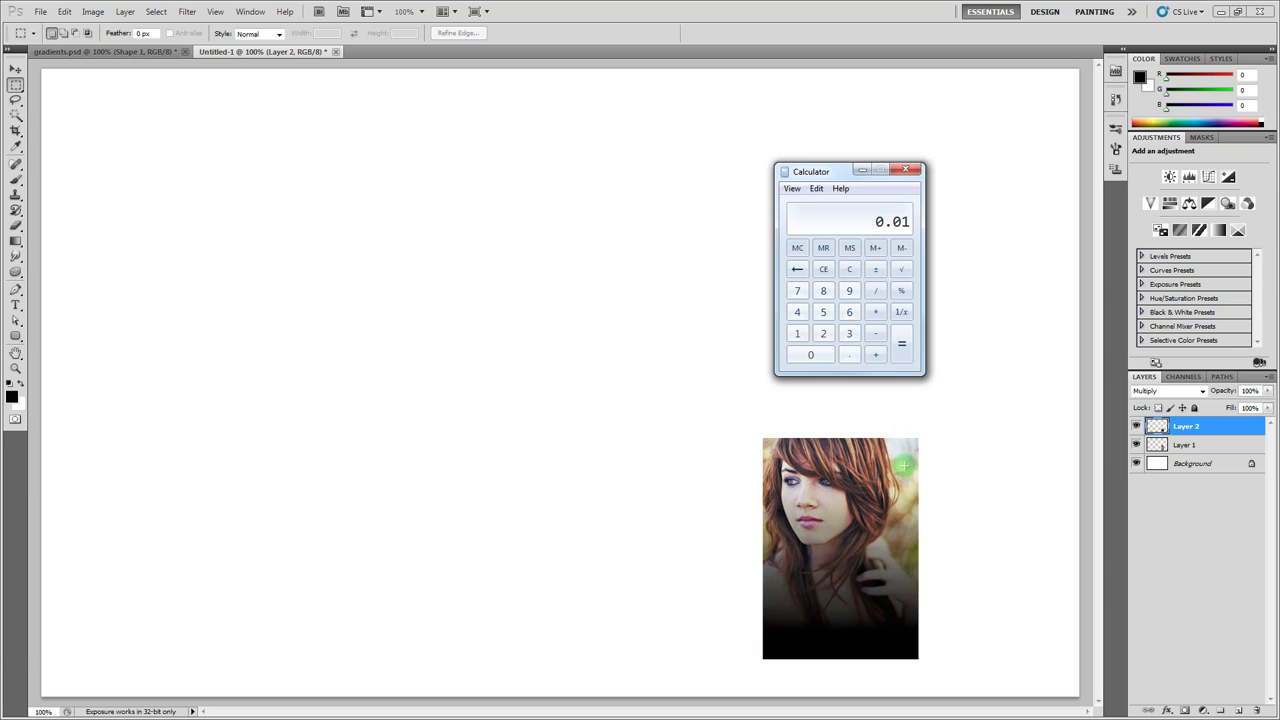
{"action": "key", "text": "slash"}
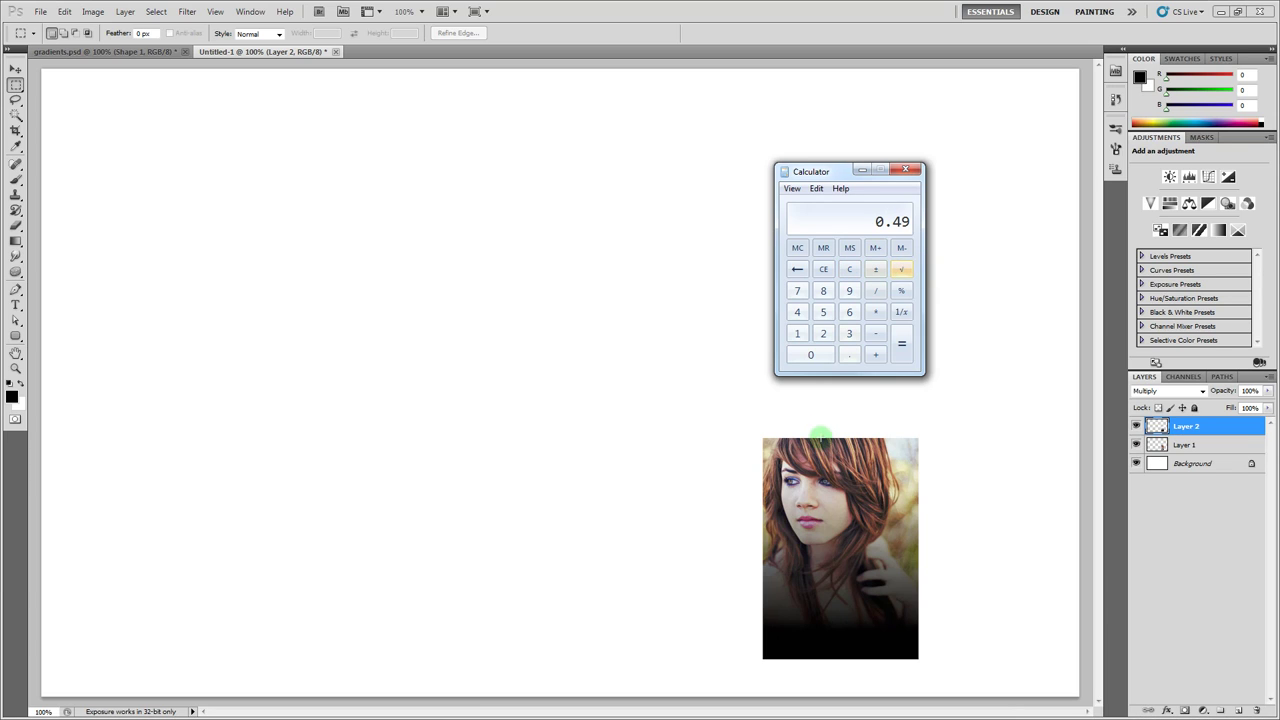
{"action": "left_click_drag", "start_coordinate": [838, 171], "coordinate": [830, 168]}
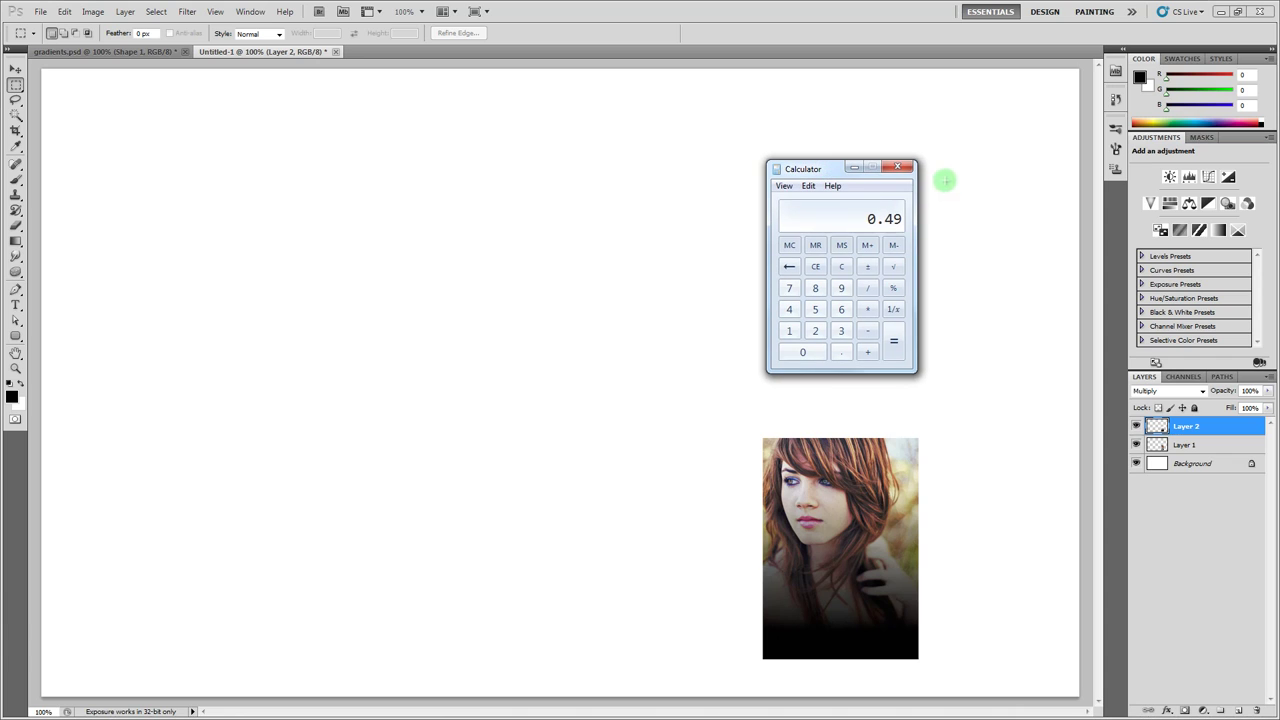
Hide Layer 2 and duplicate the Layer 1 photo, placing the copy level with the original on its left side
{"action": "left_click", "coordinate": [1136, 426]}
{"action": "left_click", "coordinate": [1185, 444]}
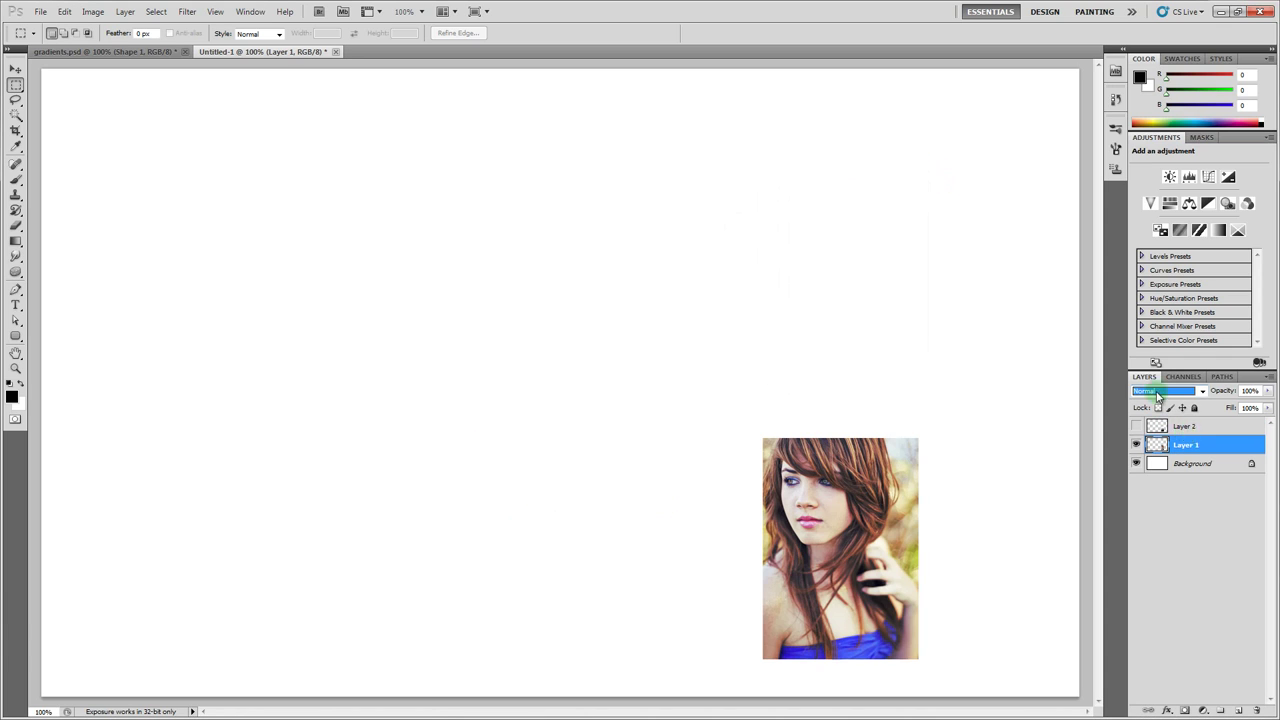
{"action": "left_click", "coordinate": [1170, 391]}
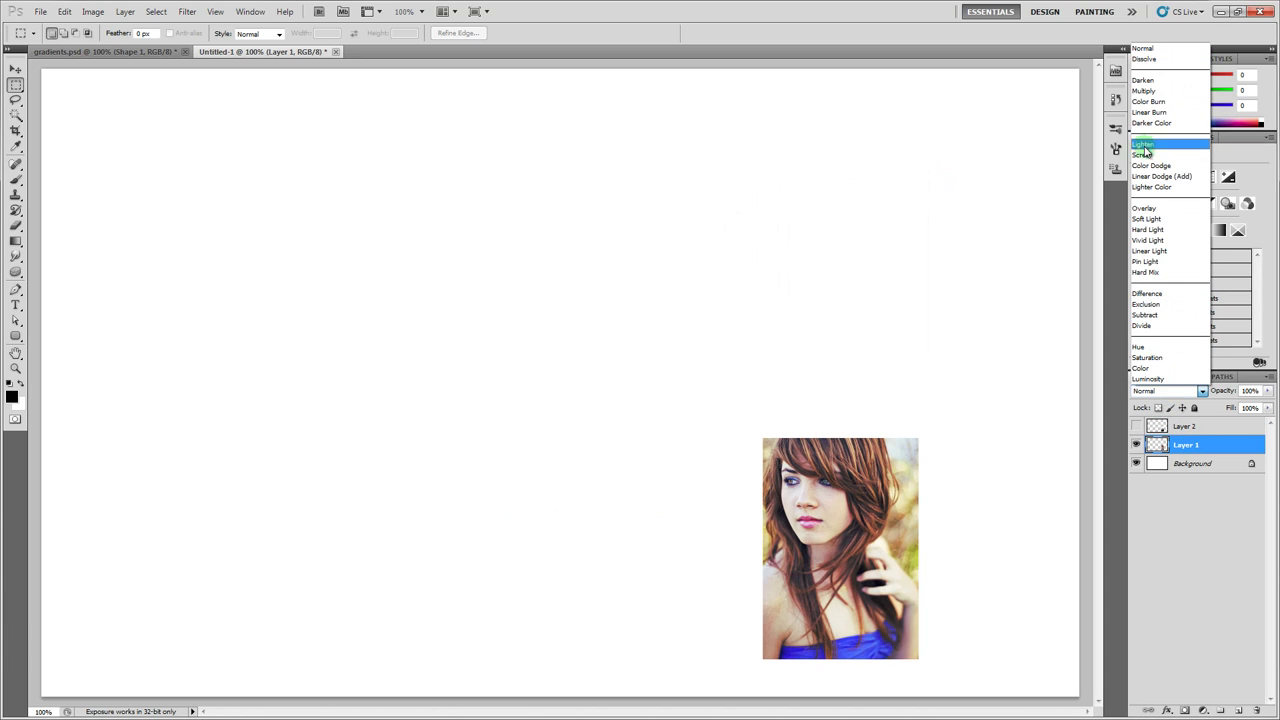
{"action": "left_click", "coordinate": [599, 266]}
{"action": "left_click", "coordinate": [15, 68]}
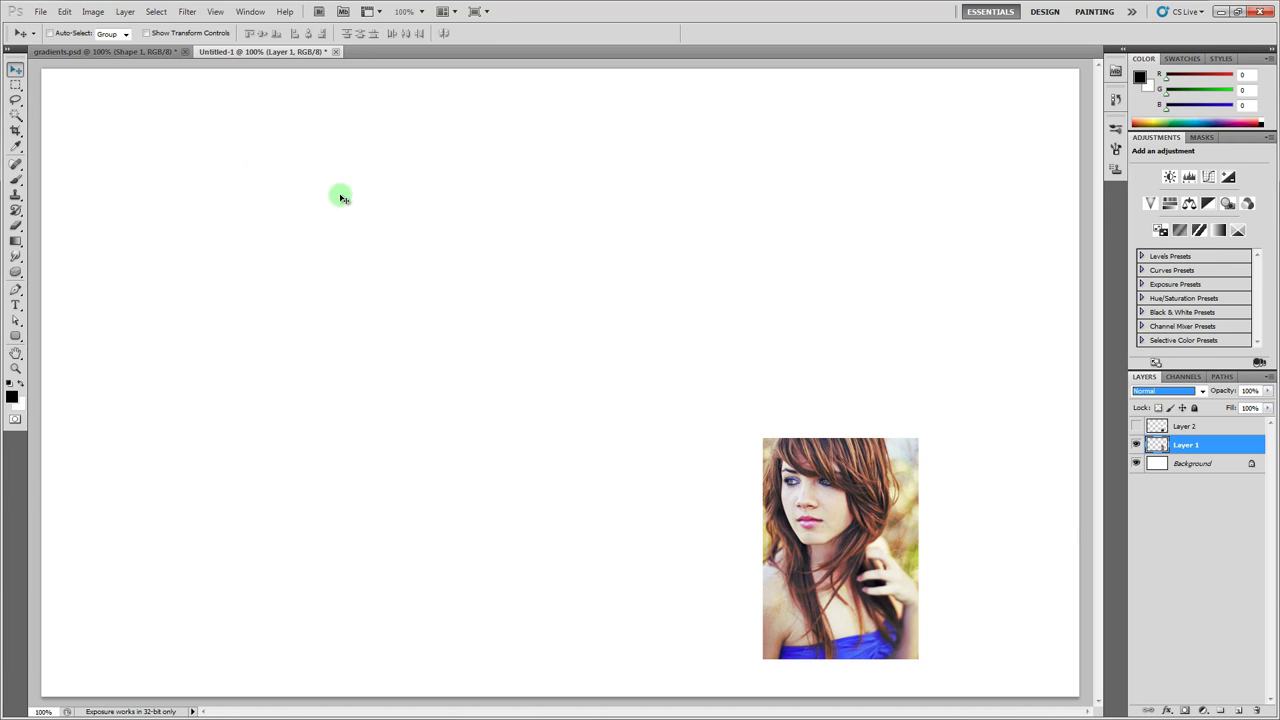
{"action": "left_click_drag", "start_coordinate": [962, 548], "coordinate": [722, 548], "text": "alt"}
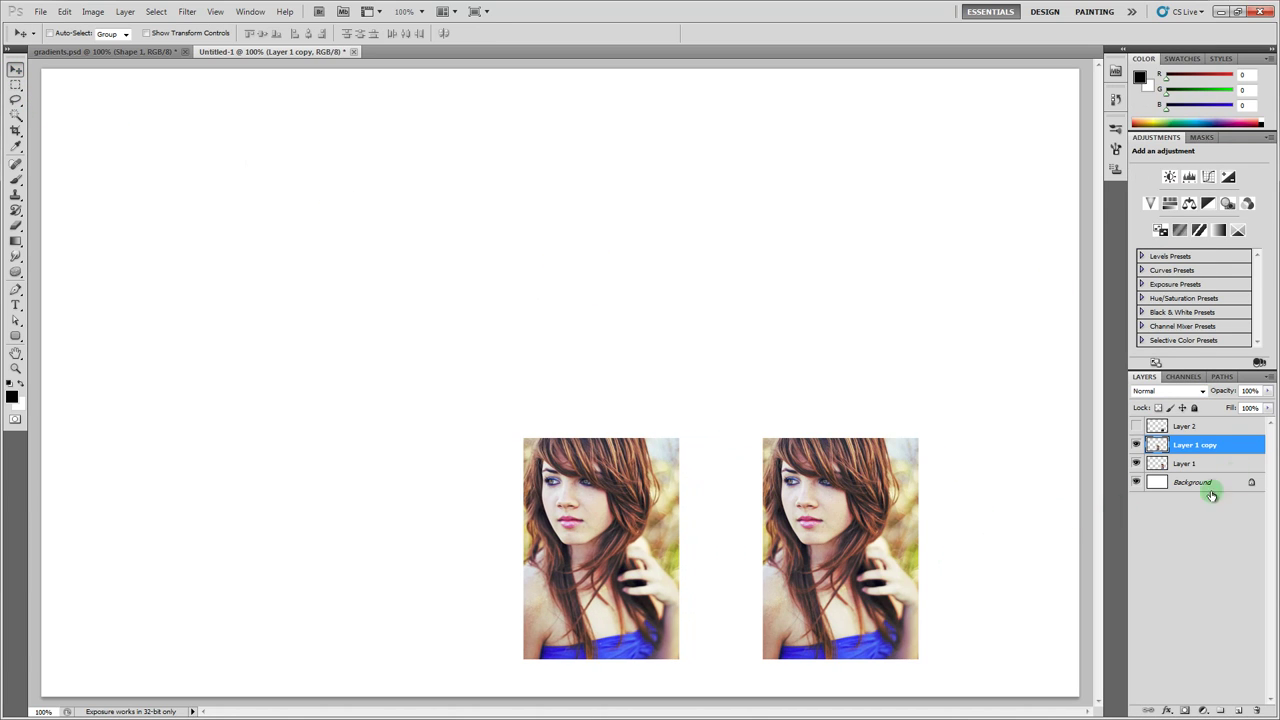
Show Layer 2 in Normal blending mode and duplicate its gradient so the copy exactly covers the second photo
{"action": "left_click", "coordinate": [1212, 428]}
{"action": "left_click", "coordinate": [1136, 426]}
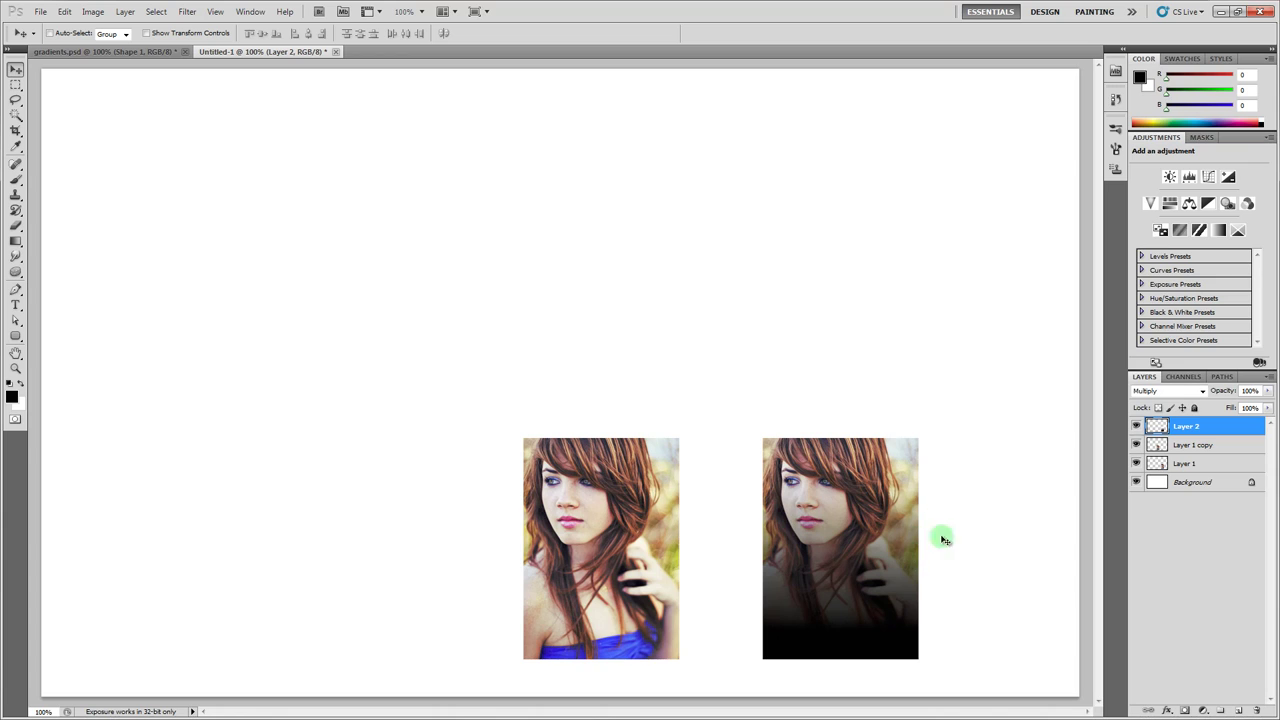
{"action": "left_click", "coordinate": [1176, 391]}
{"action": "left_click", "coordinate": [1143, 49]}
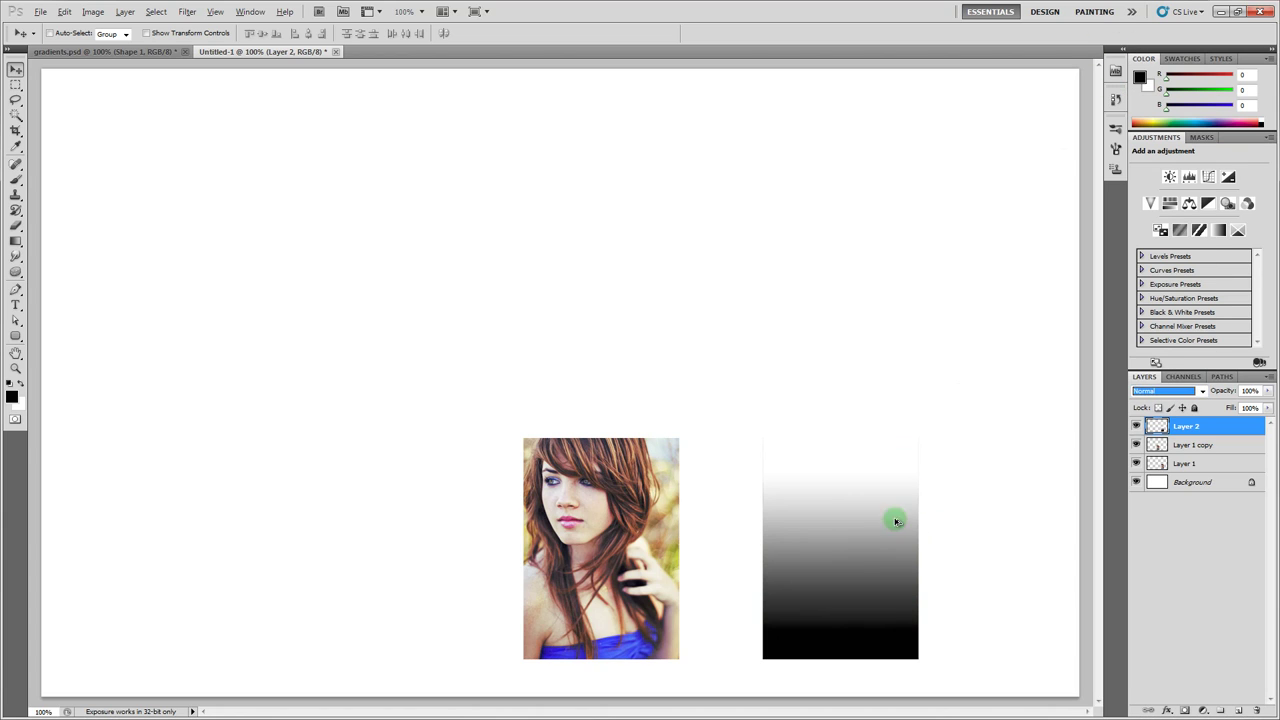
{"action": "left_click_drag", "start_coordinate": [817, 570], "coordinate": [657, 554], "text": "alt"}
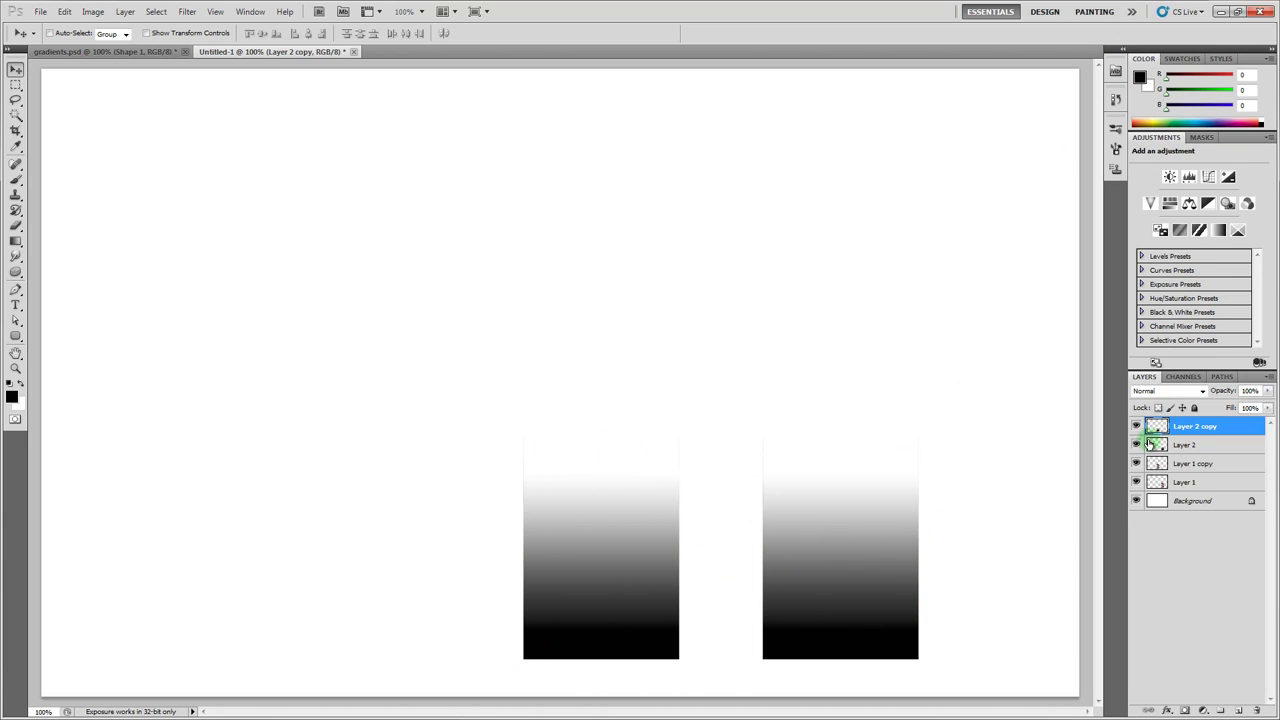
Try the Lighten, Screen, Color Dodge, Linear Dodge (Add) and Overlay blending modes on Layer 2 copy
{"action": "left_click", "coordinate": [1163, 392]}
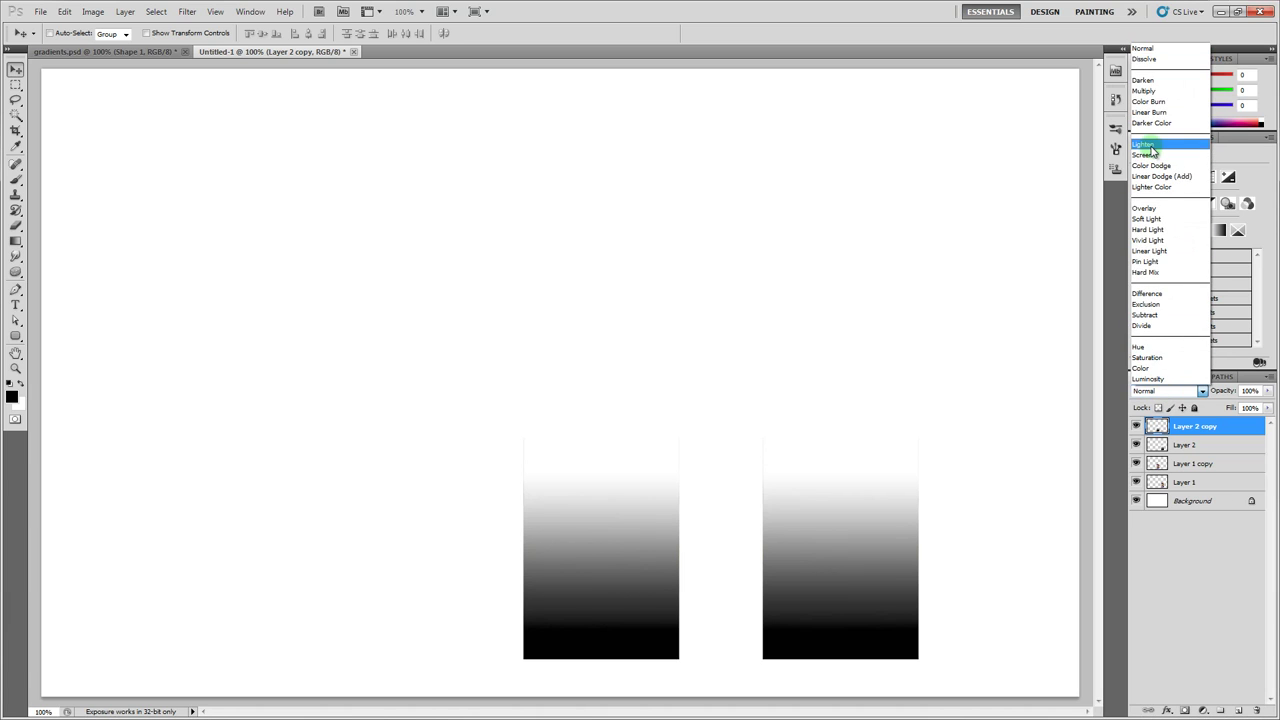
{"action": "left_click", "coordinate": [1153, 150]}
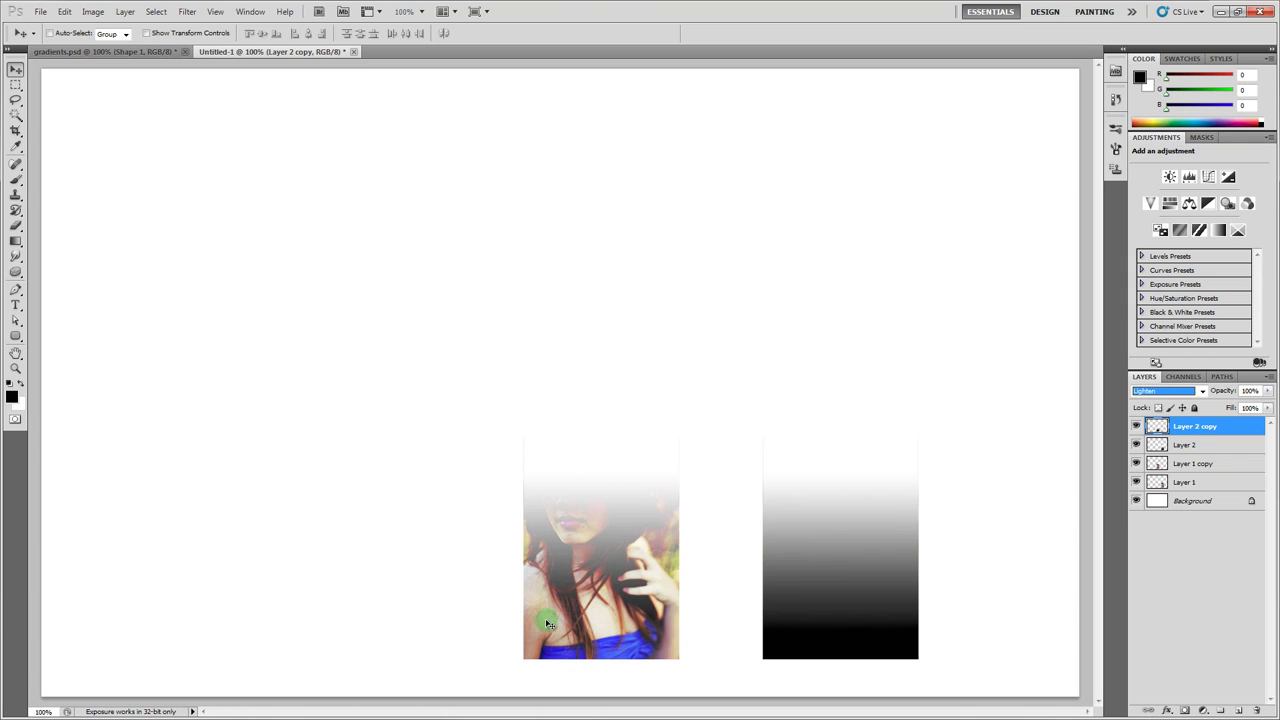
{"action": "left_click", "coordinate": [1174, 394]}
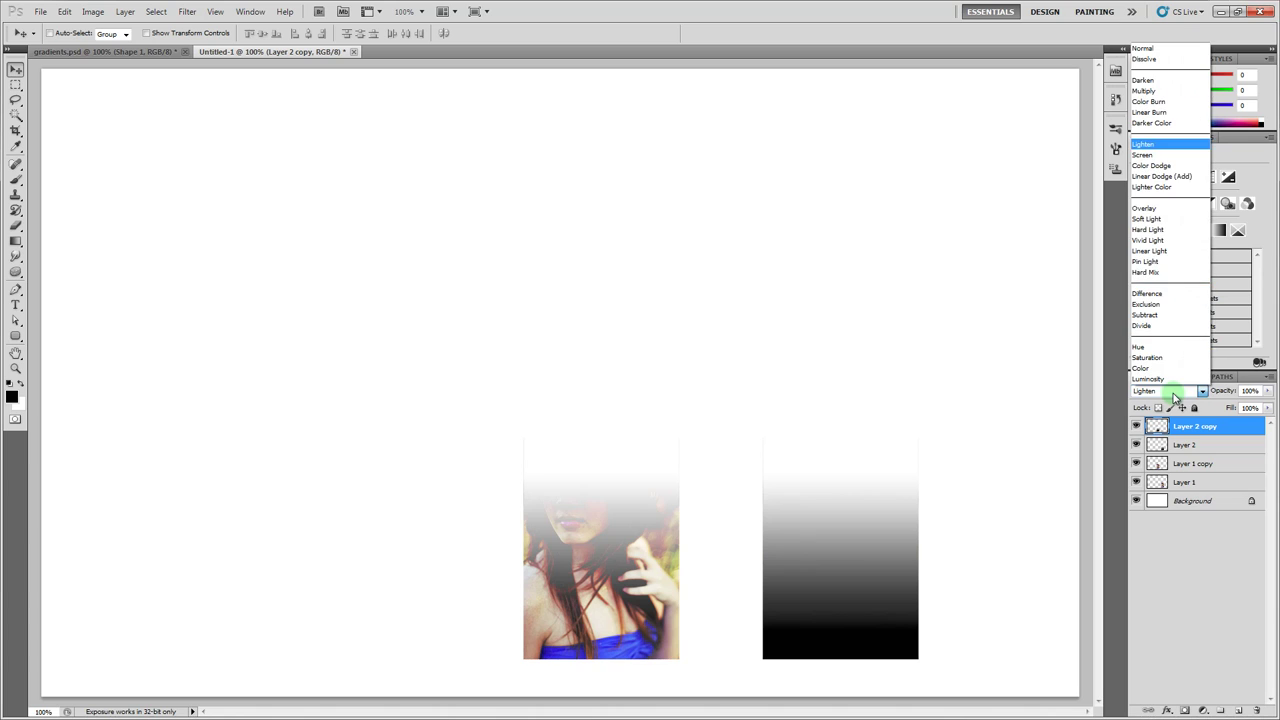
{"action": "left_click", "coordinate": [1162, 158]}
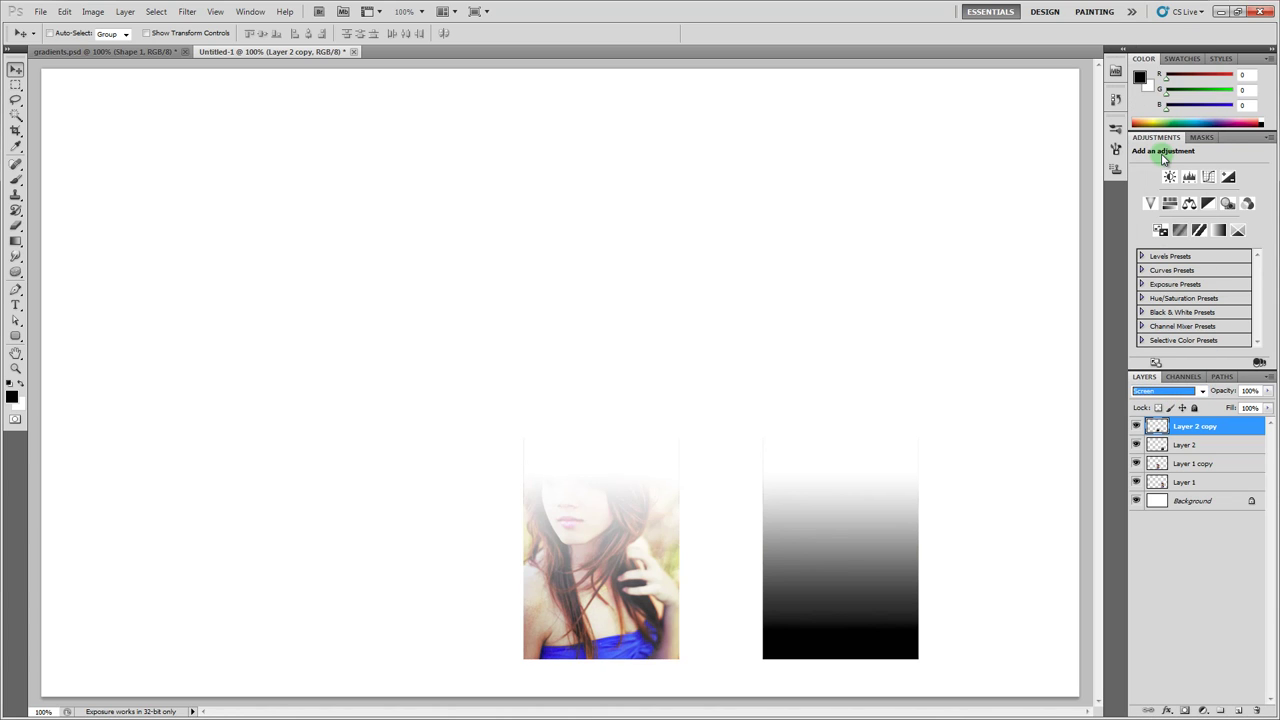
{"action": "key", "text": "Down"}
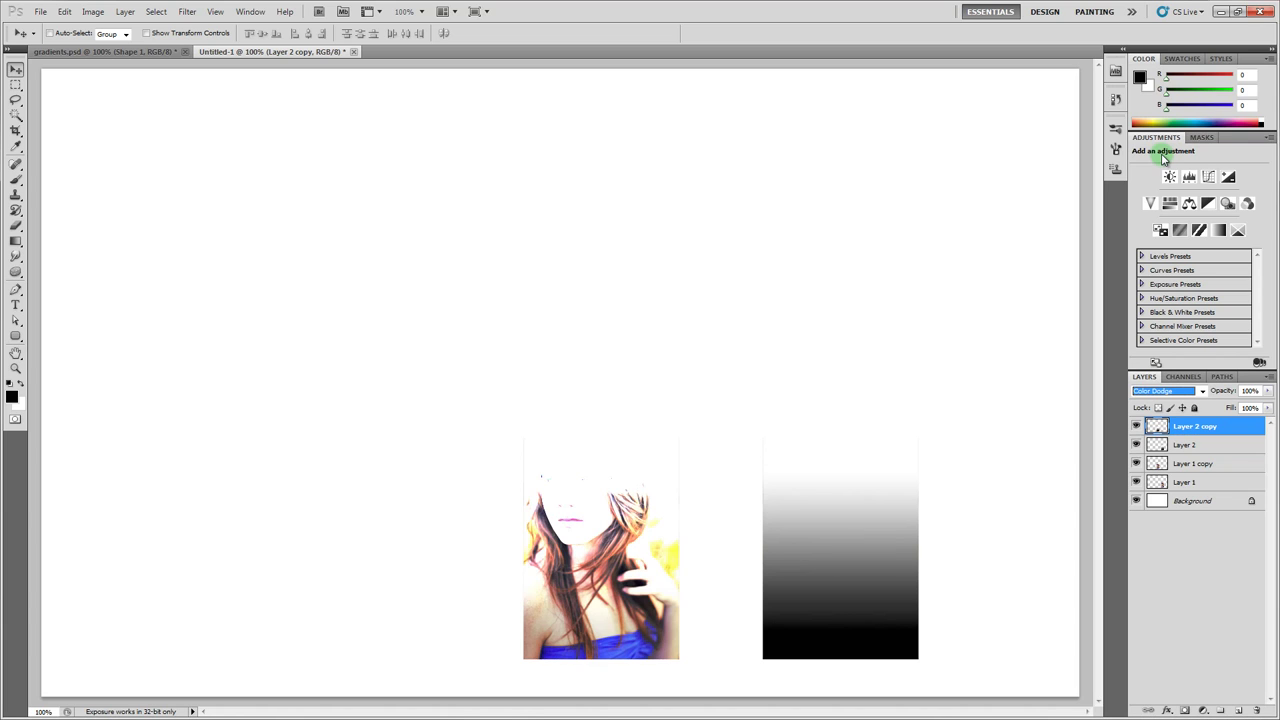
{"action": "key", "text": "Down"}
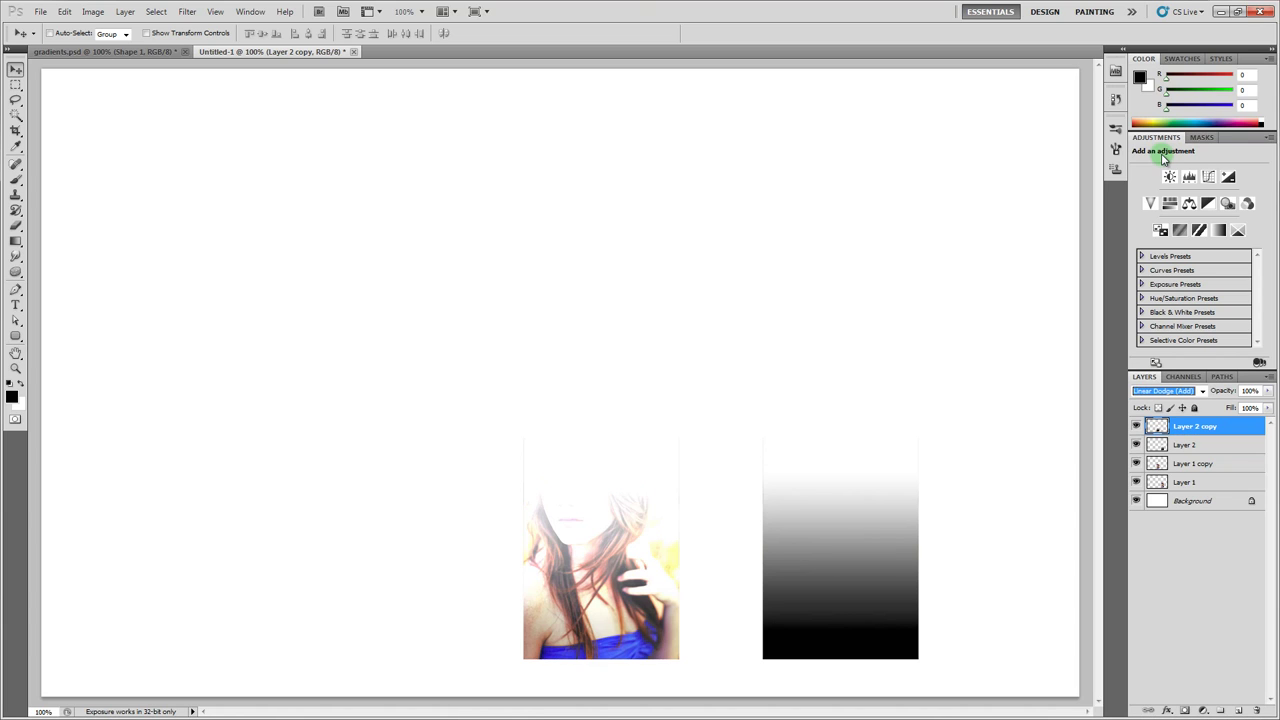
{"action": "key", "text": "Down"}
{"action": "key", "text": "Down"}
{"action": "key", "text": "Up"}
{"action": "key", "text": "Up"}
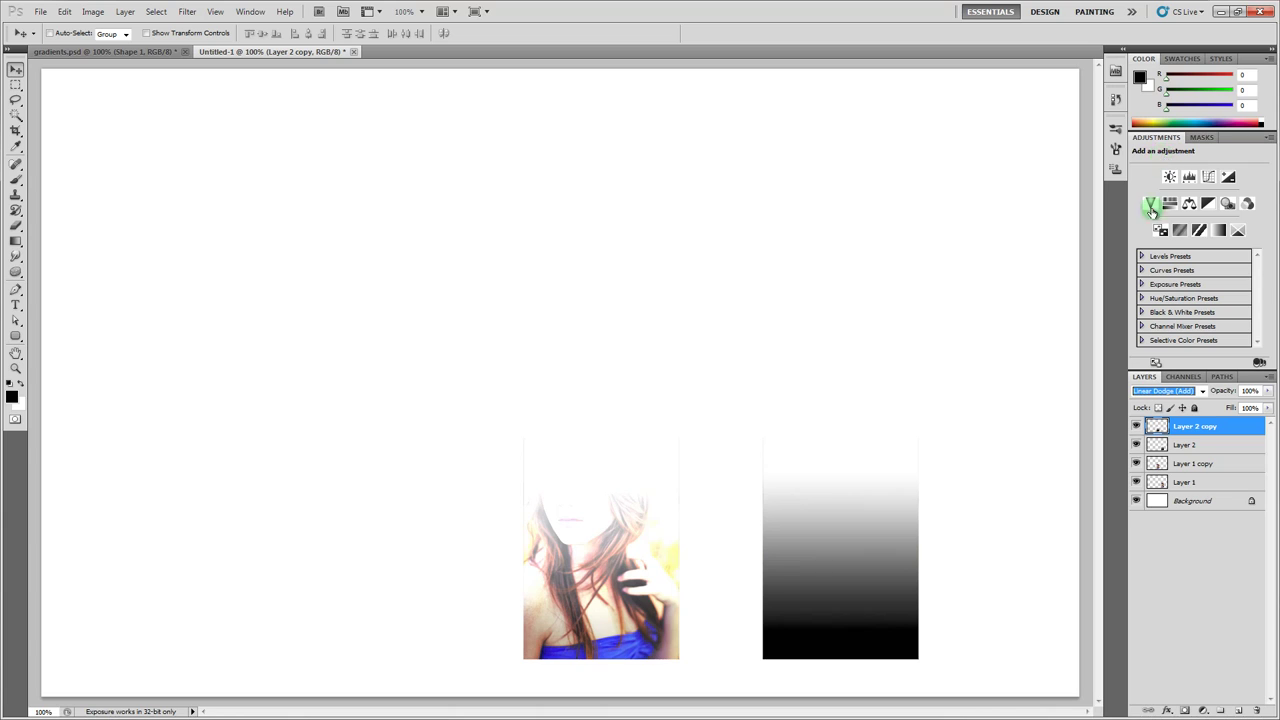
{"action": "left_click", "coordinate": [1172, 391]}
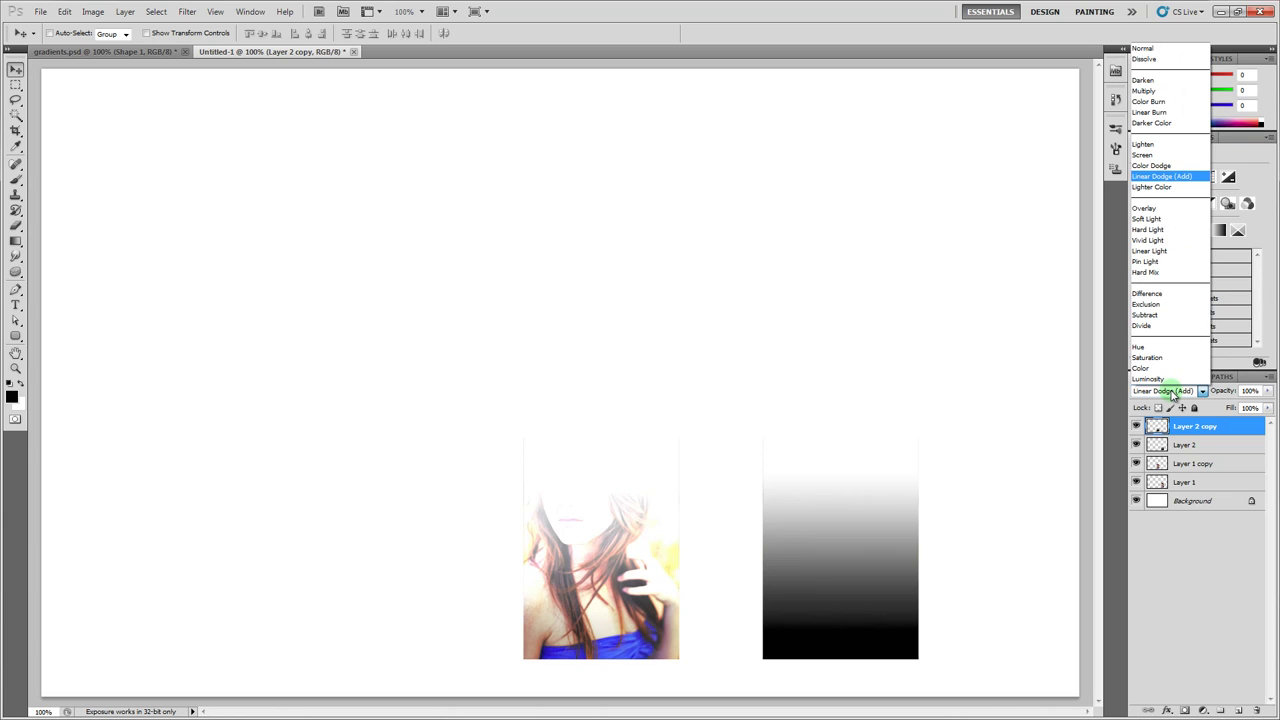
{"action": "left_click", "coordinate": [1146, 208]}
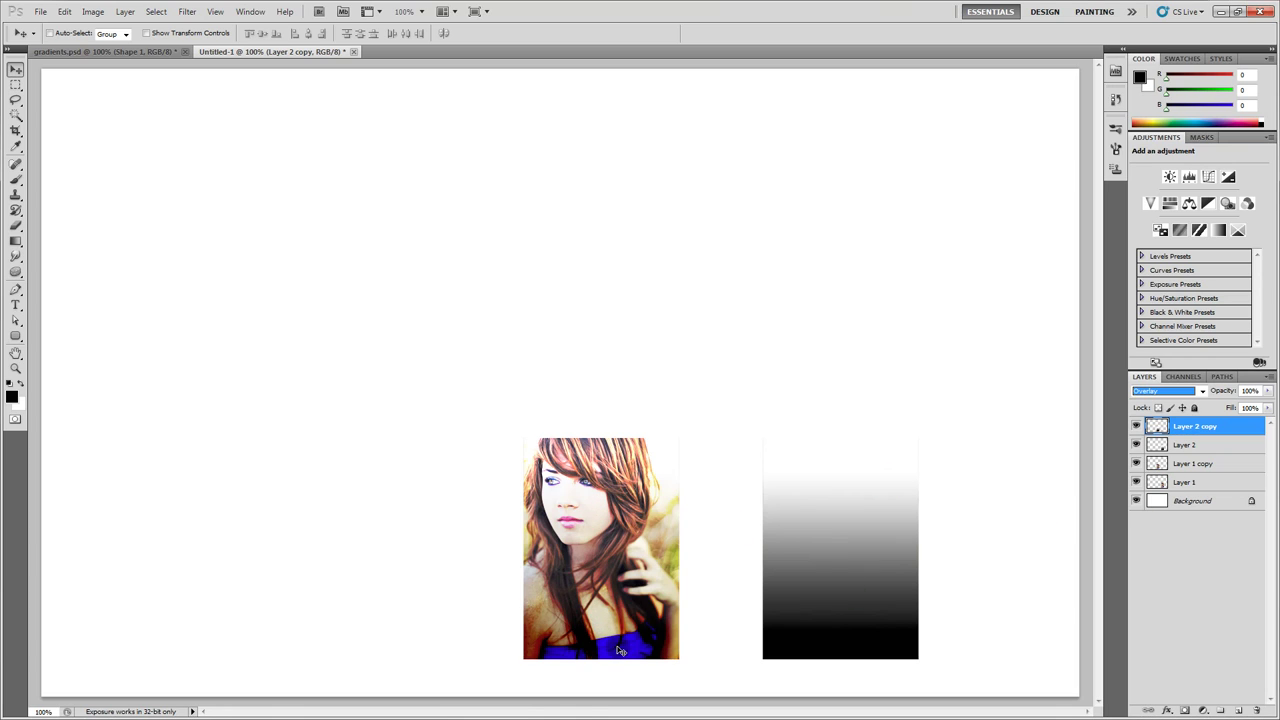
Duplicate the Layer 1 copy photo beside the blended one as a reference, and toggle Layer 2 copy's visibility to compare
{"action": "left_click", "coordinate": [1182, 462]}
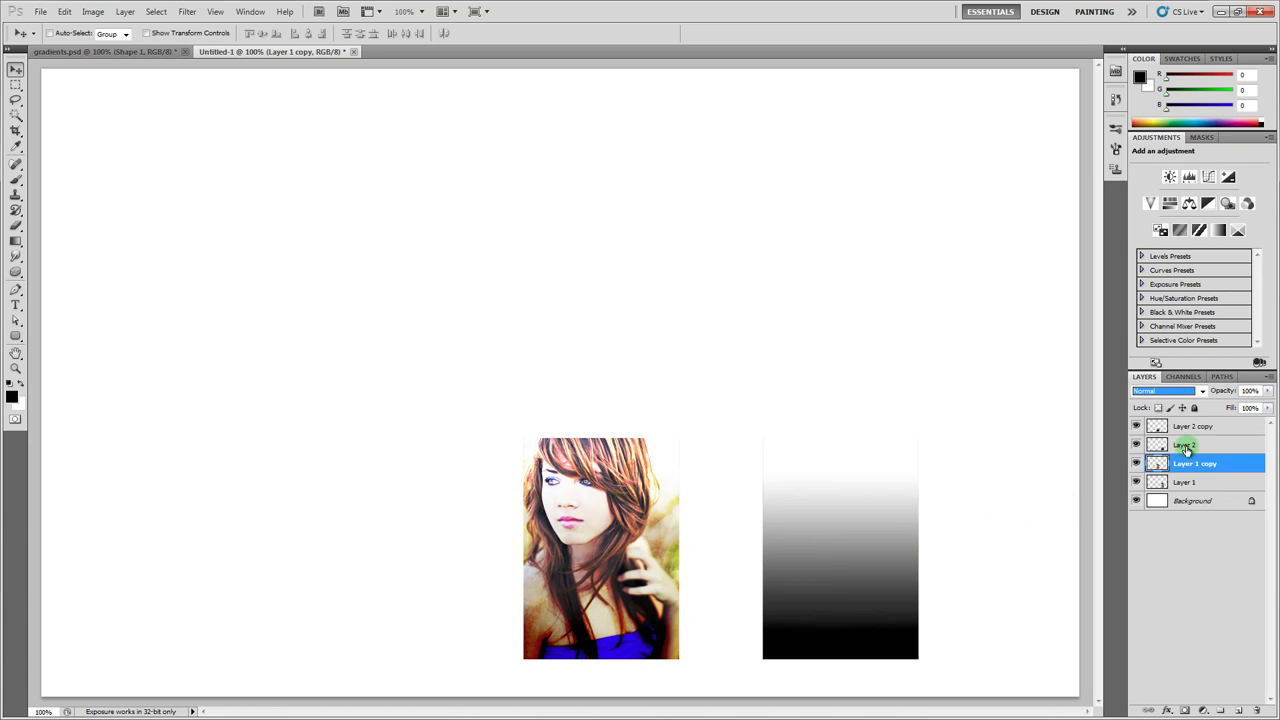
{"action": "left_click_drag", "start_coordinate": [677, 516], "coordinate": [473, 527]}
{"action": "key", "text": "shift+alt+o"}
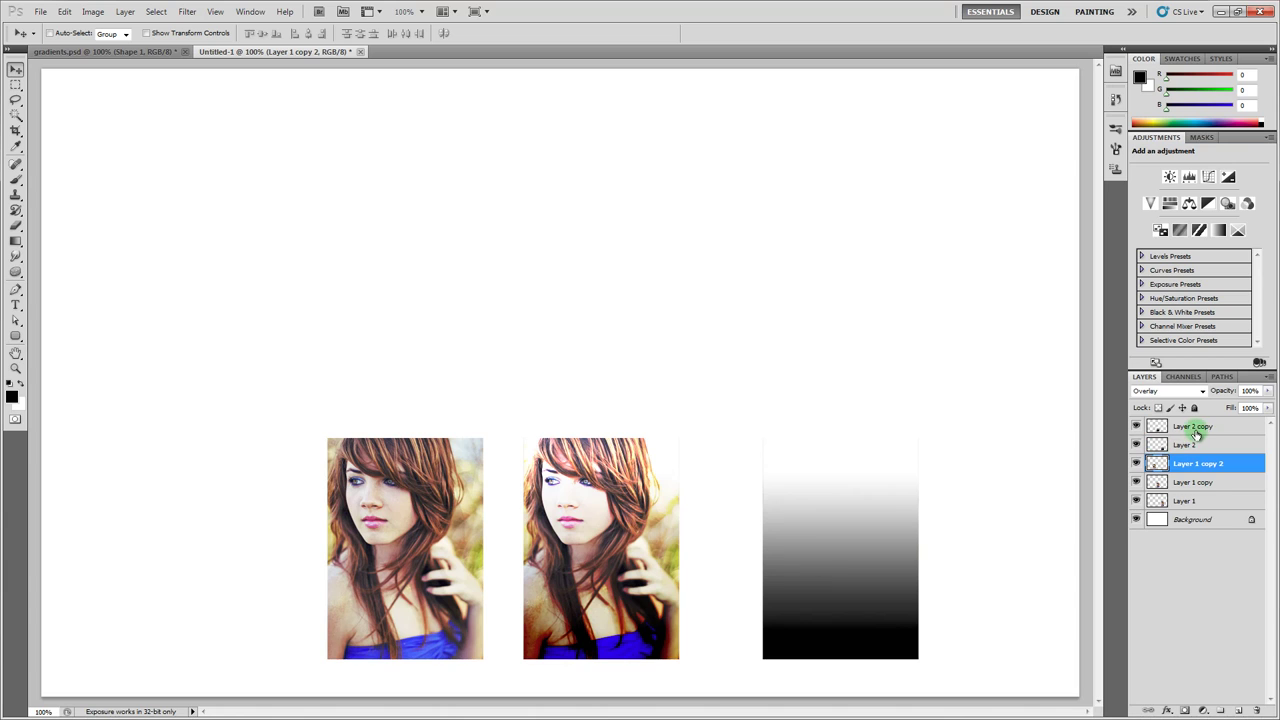
{"action": "left_click", "coordinate": [1196, 433]}
{"action": "left_click", "coordinate": [1136, 427]}
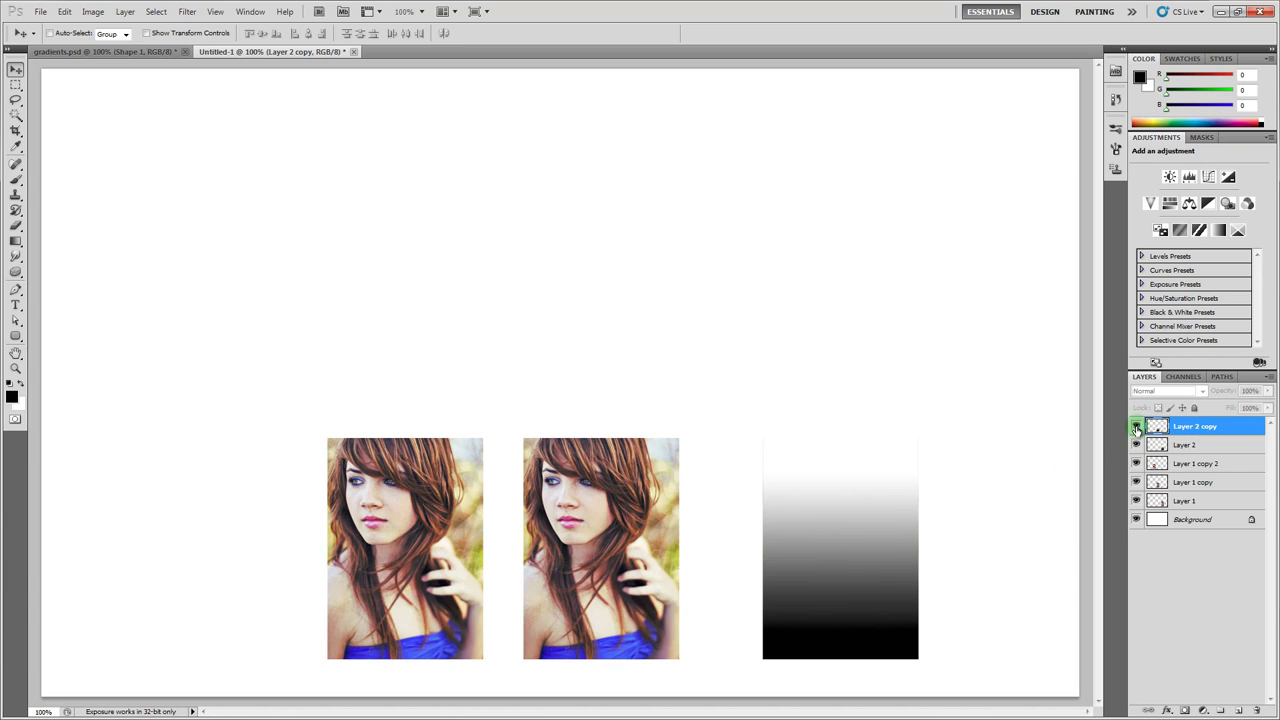
{"action": "left_click", "coordinate": [1136, 427]}
Step Layer 2 copy's blending mode through Soft Light, Hard Light, Vivid Light, Linear Light and Pin Light, ending on Hard Mix
{"action": "left_click", "coordinate": [1160, 390]}
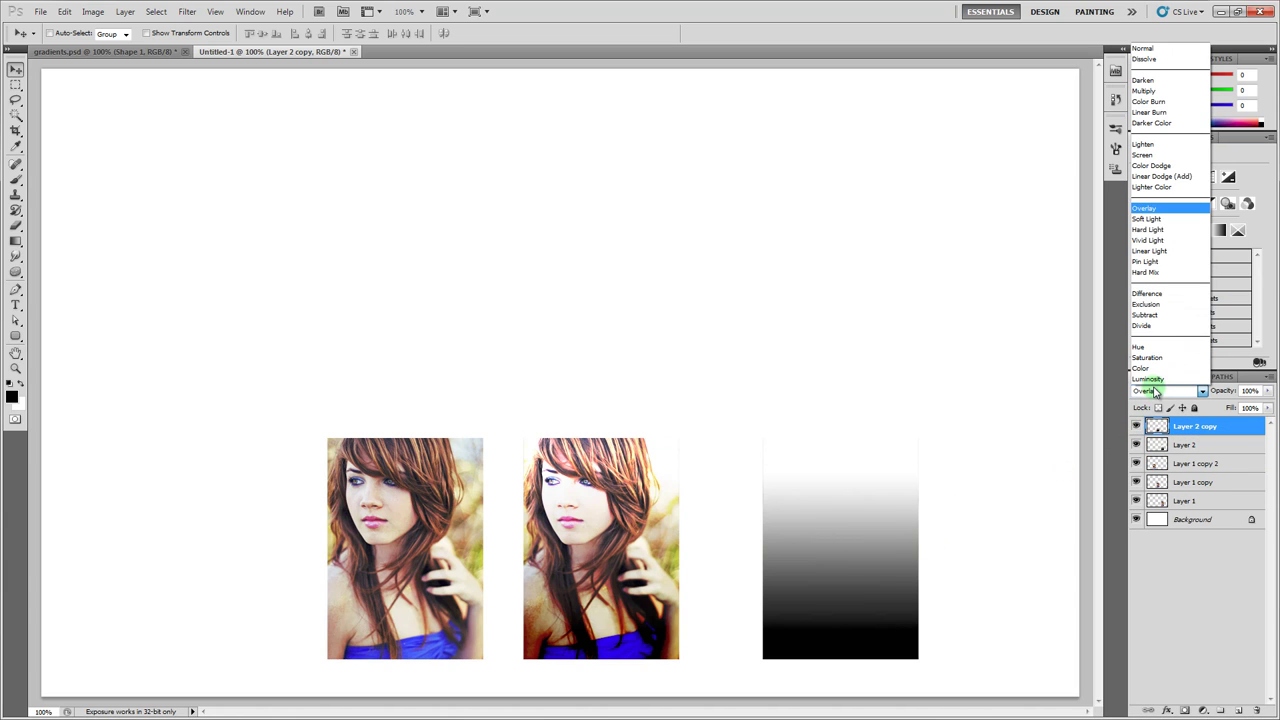
{"action": "left_click", "coordinate": [1150, 219]}
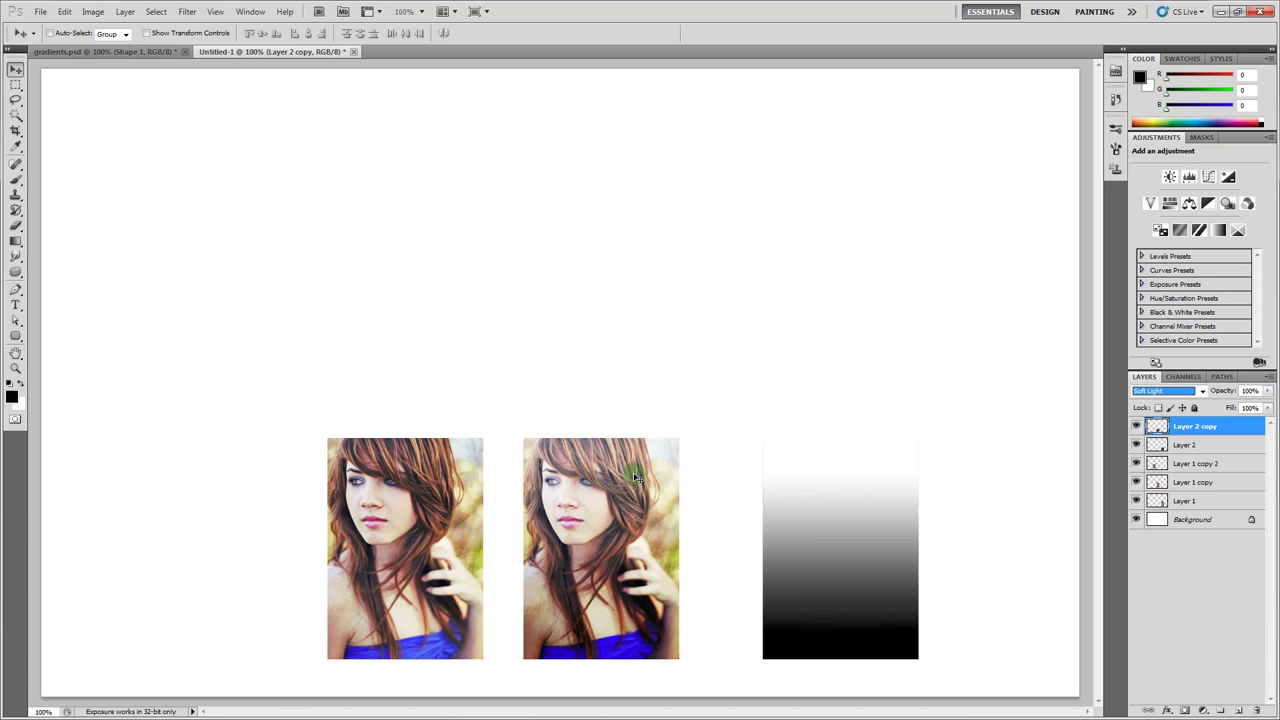
{"action": "left_click", "coordinate": [1166, 390]}
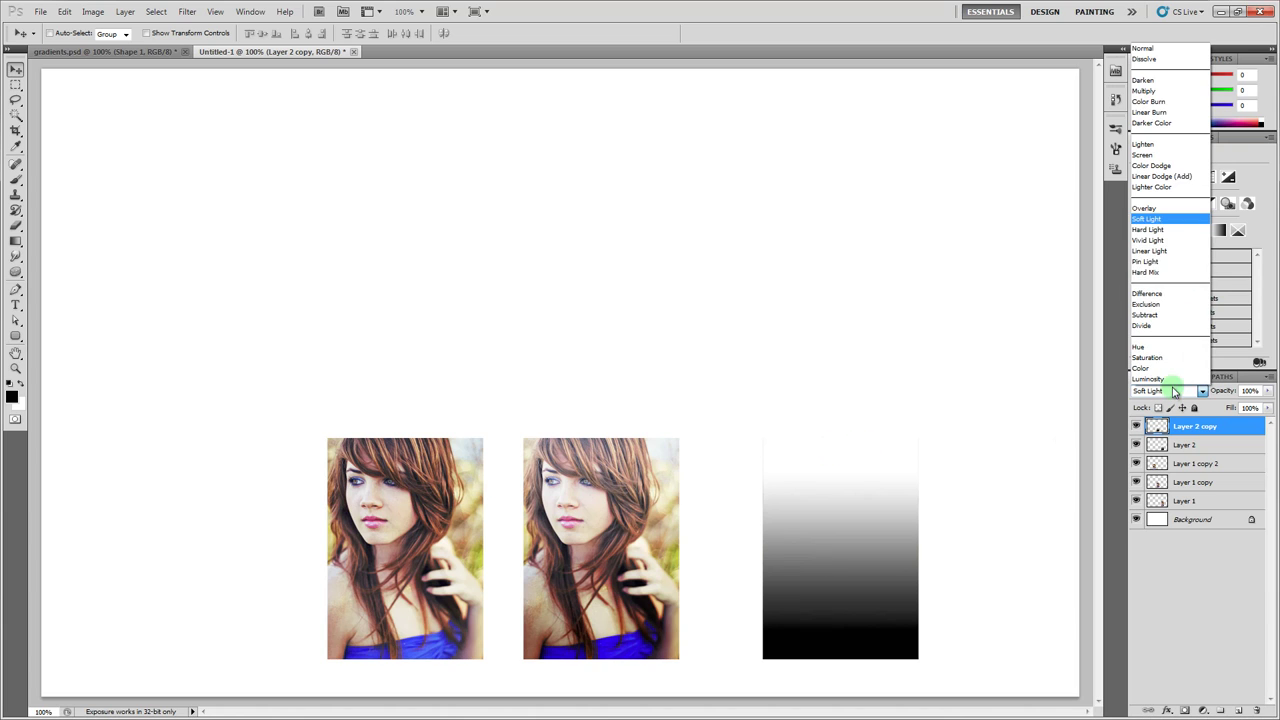
{"action": "left_click", "coordinate": [1147, 229]}
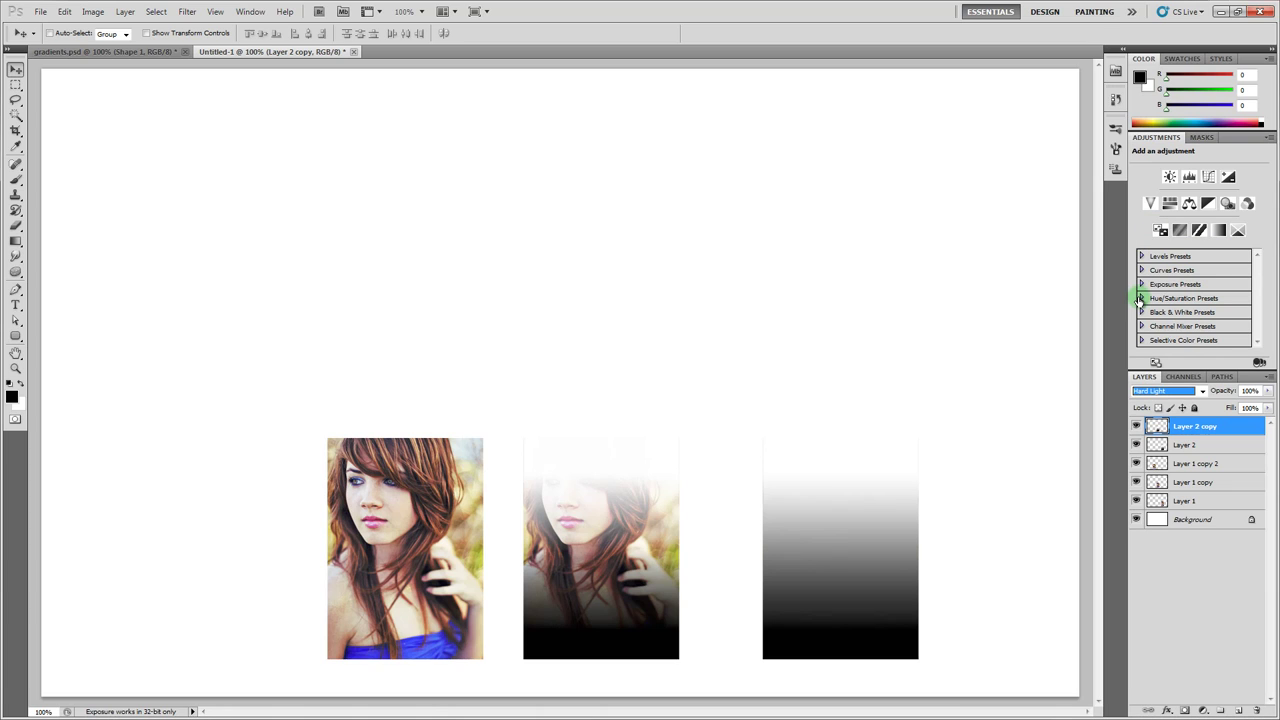
{"action": "key", "text": "Down"}
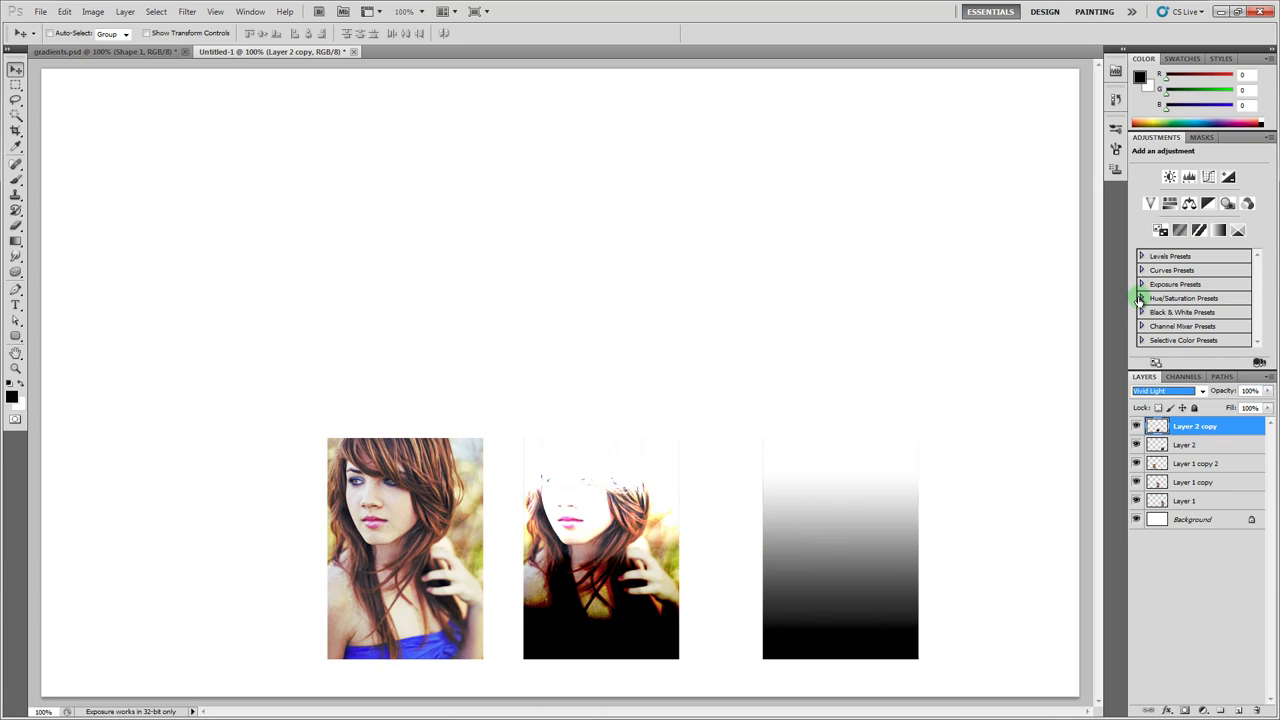
{"action": "key", "text": "Down"}
{"action": "key", "text": "Down"}
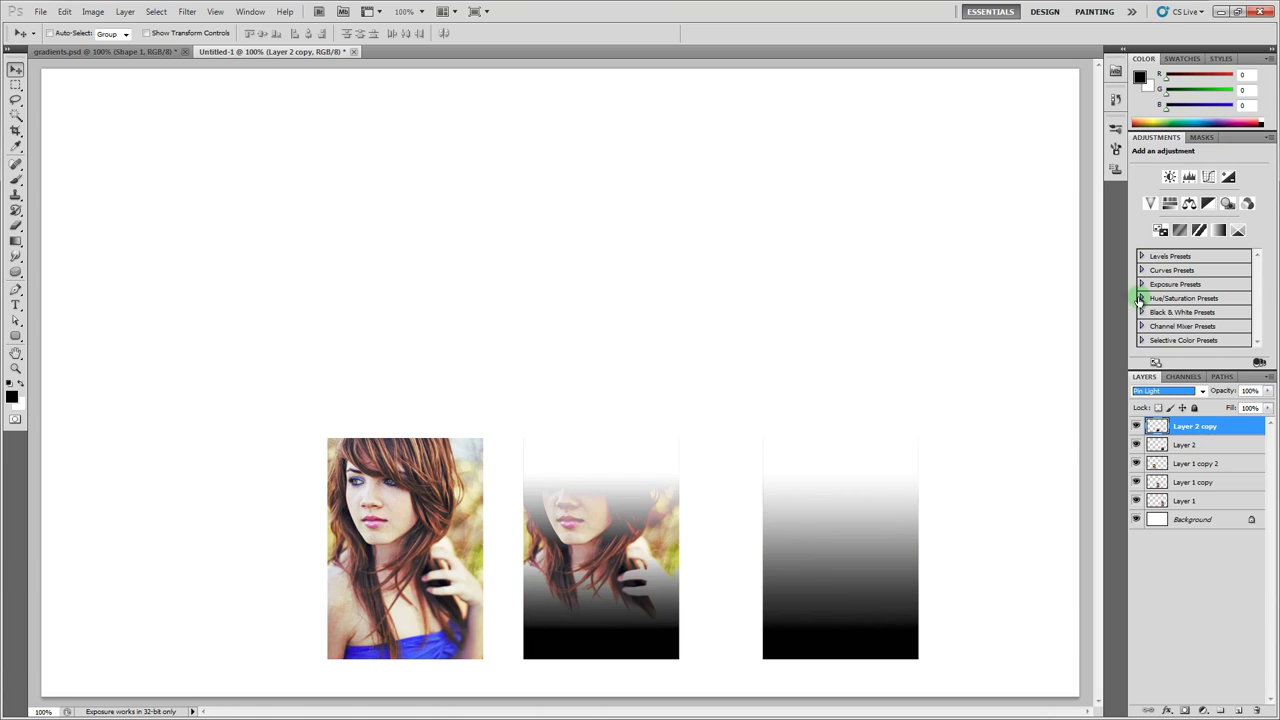
{"action": "key", "text": "Down"}
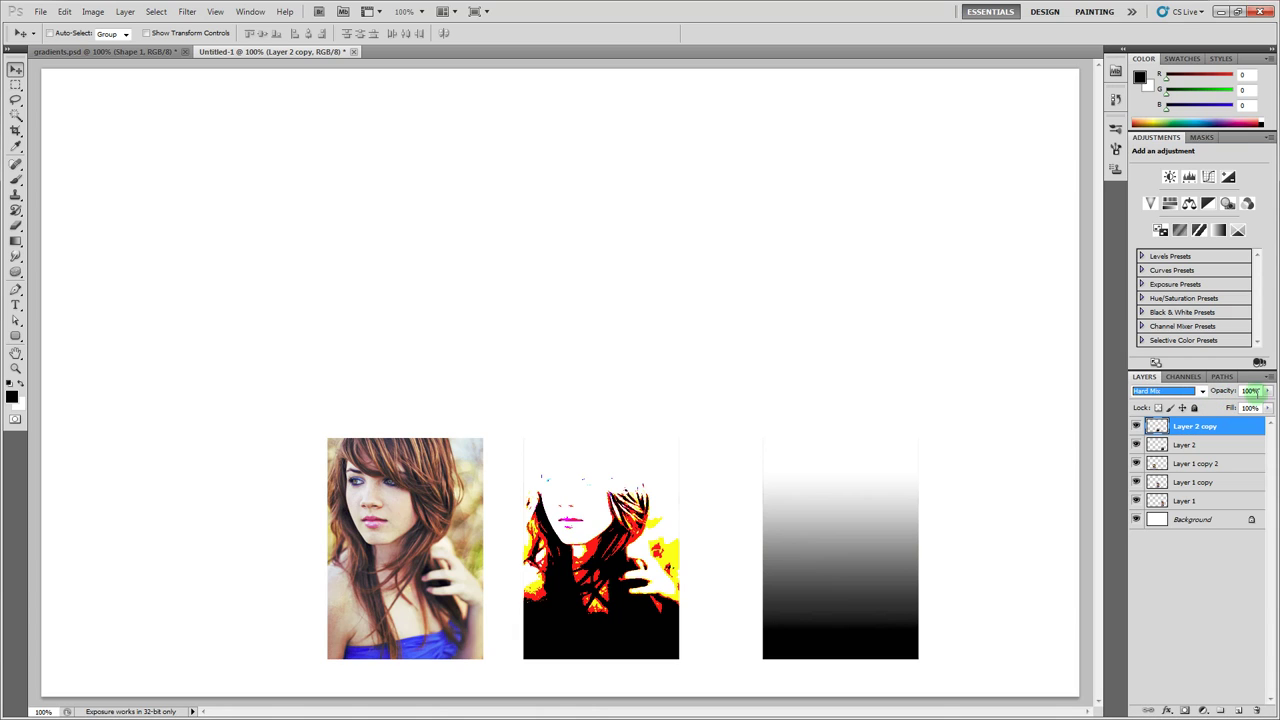
Lower Layer 2 copy's opacity to 49% and inspect the Hard Mix result close up before returning to 100% zoom
{"action": "left_click", "coordinate": [1268, 396]}
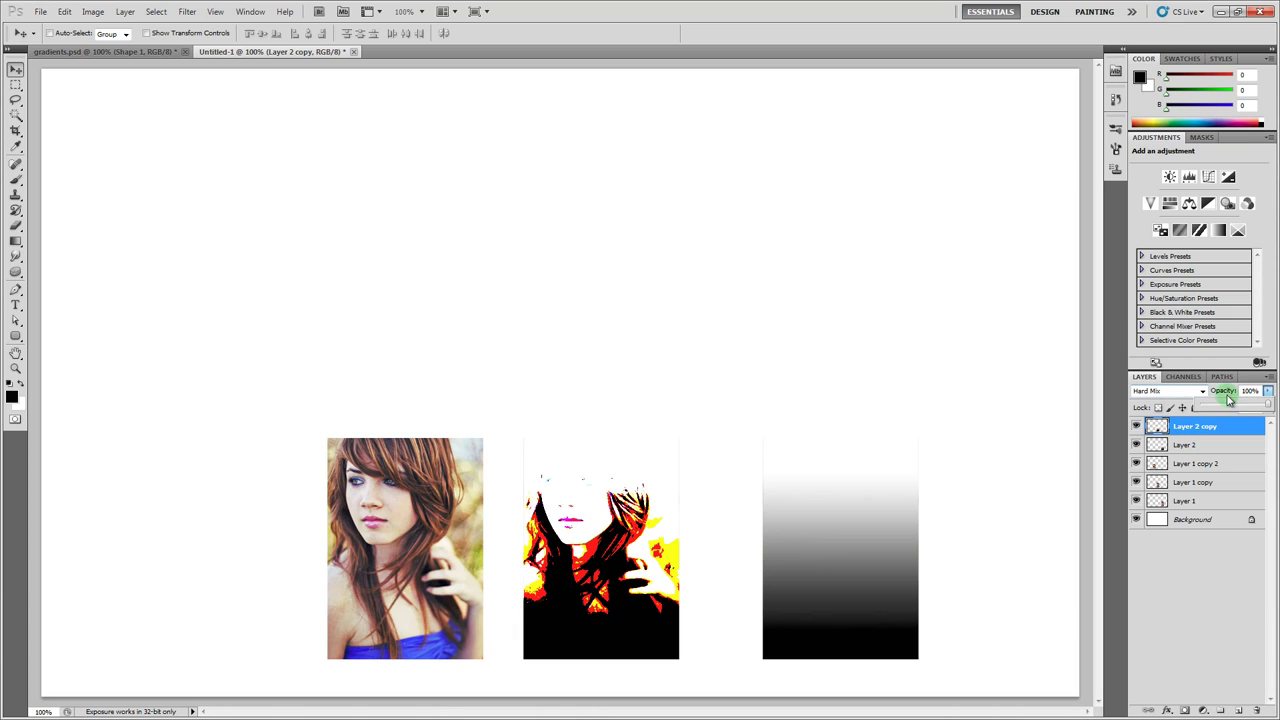
{"action": "left_click_drag", "start_coordinate": [1254, 407], "coordinate": [1231, 406]}
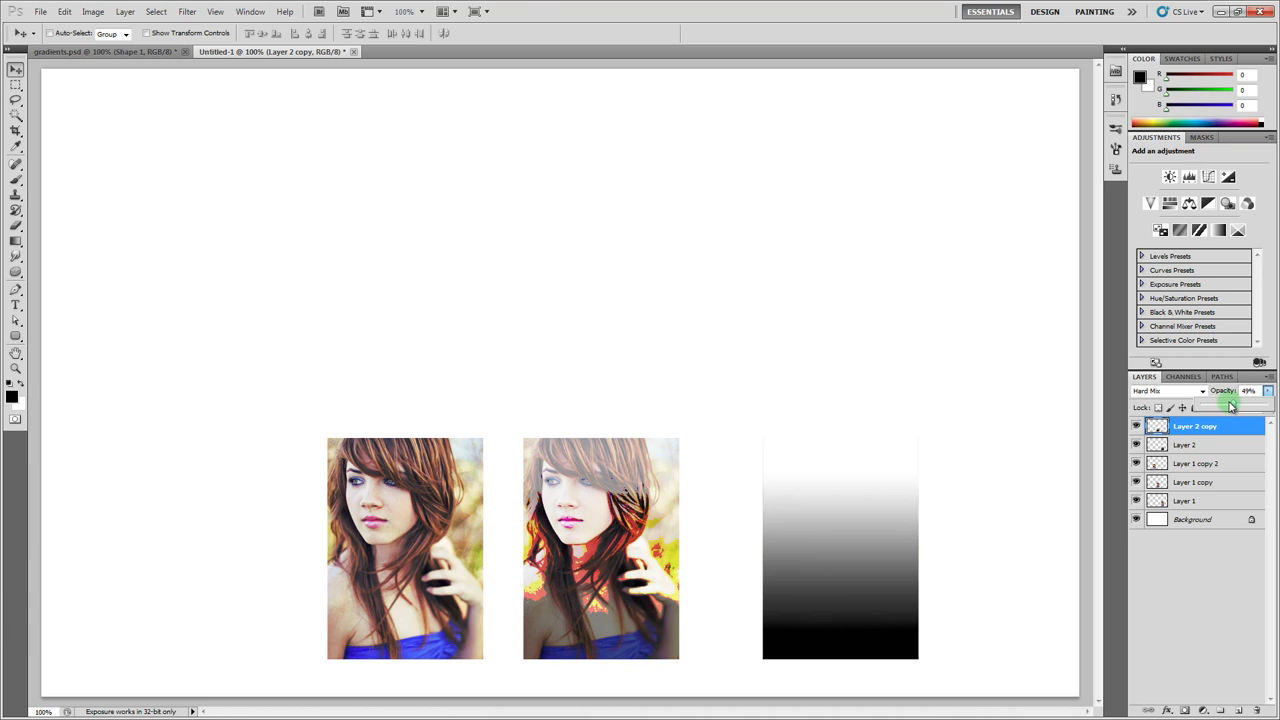
{"action": "key", "text": "z"}
{"action": "left_click", "coordinate": [589, 561]}
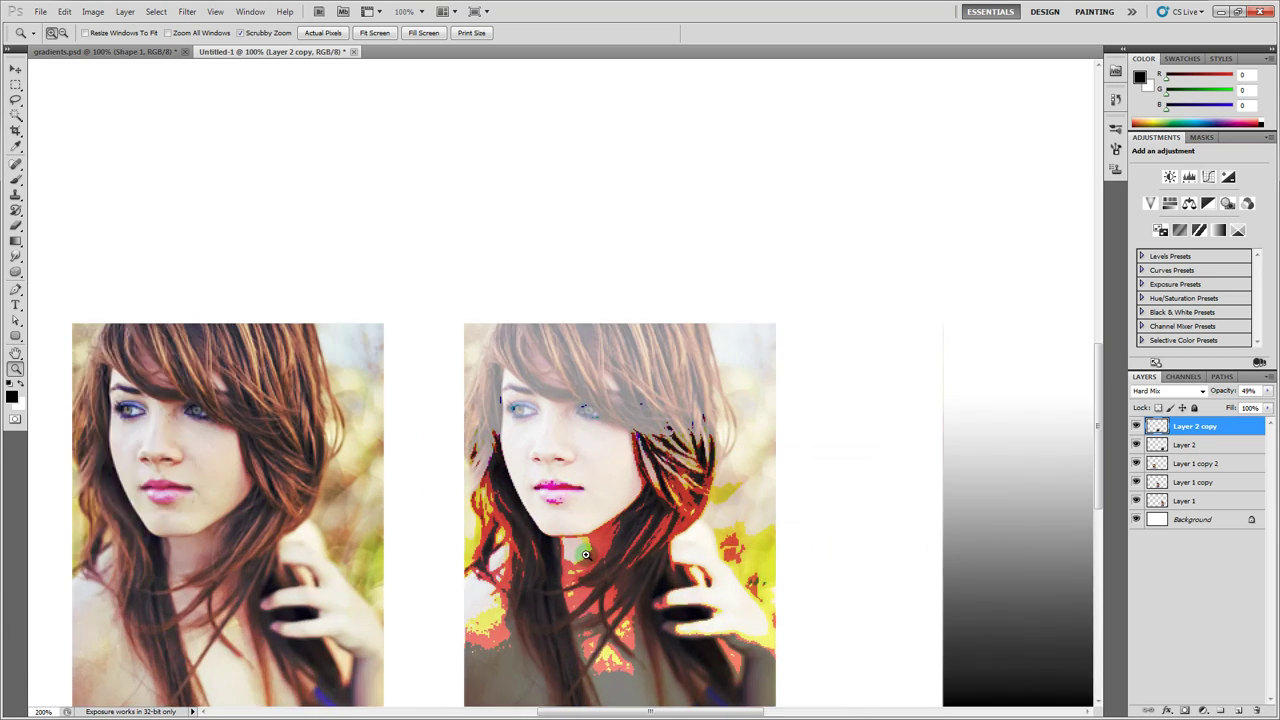
{"action": "left_click", "coordinate": [588, 558]}
{"action": "left_click", "coordinate": [588, 558]}
{"action": "scroll", "coordinate": [586, 555], "scroll_direction": "down", "scroll_amount": 2}
{"action": "key", "text": "ctrl+alt+0"}
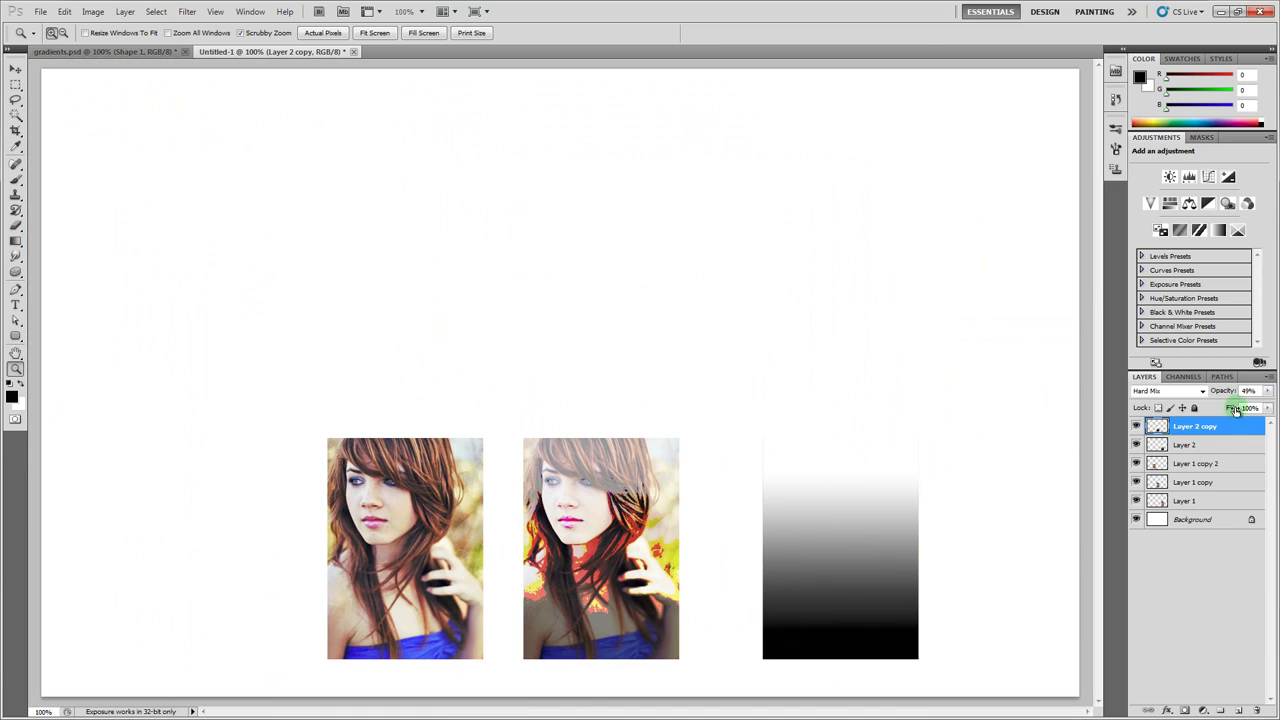
Restore Layer 2 copy's opacity to 100% and set its fill to 50%
{"action": "left_click_drag", "start_coordinate": [1271, 395], "coordinate": [1236, 424]}
{"action": "left_click", "coordinate": [1268, 408]}
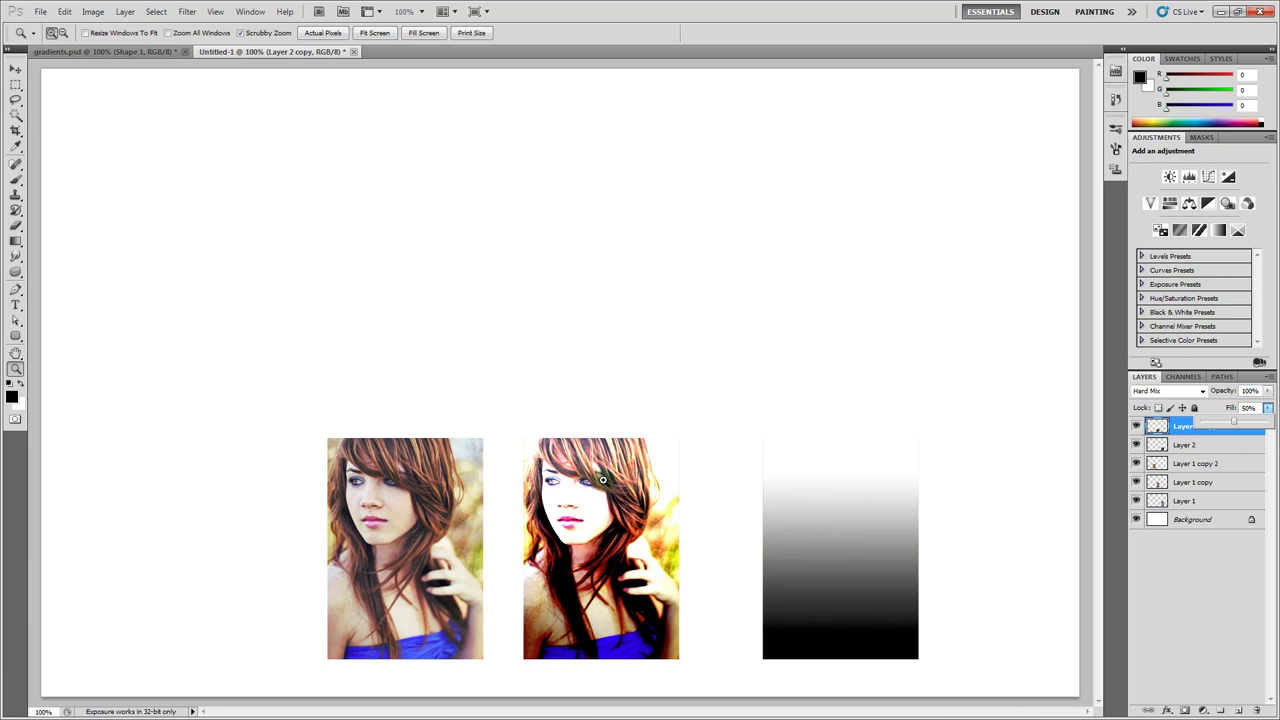
Lower Layer 2 copy's fill to 26%
{"action": "mouse_move", "coordinate": [1226, 421]}
{"action": "left_mouse_down"}
{"action": "mouse_move", "coordinate": [1205, 425]}
{"action": "mouse_move", "coordinate": [1251, 425]}
{"action": "mouse_move", "coordinate": [1217, 425]}
{"action": "left_mouse_up"}
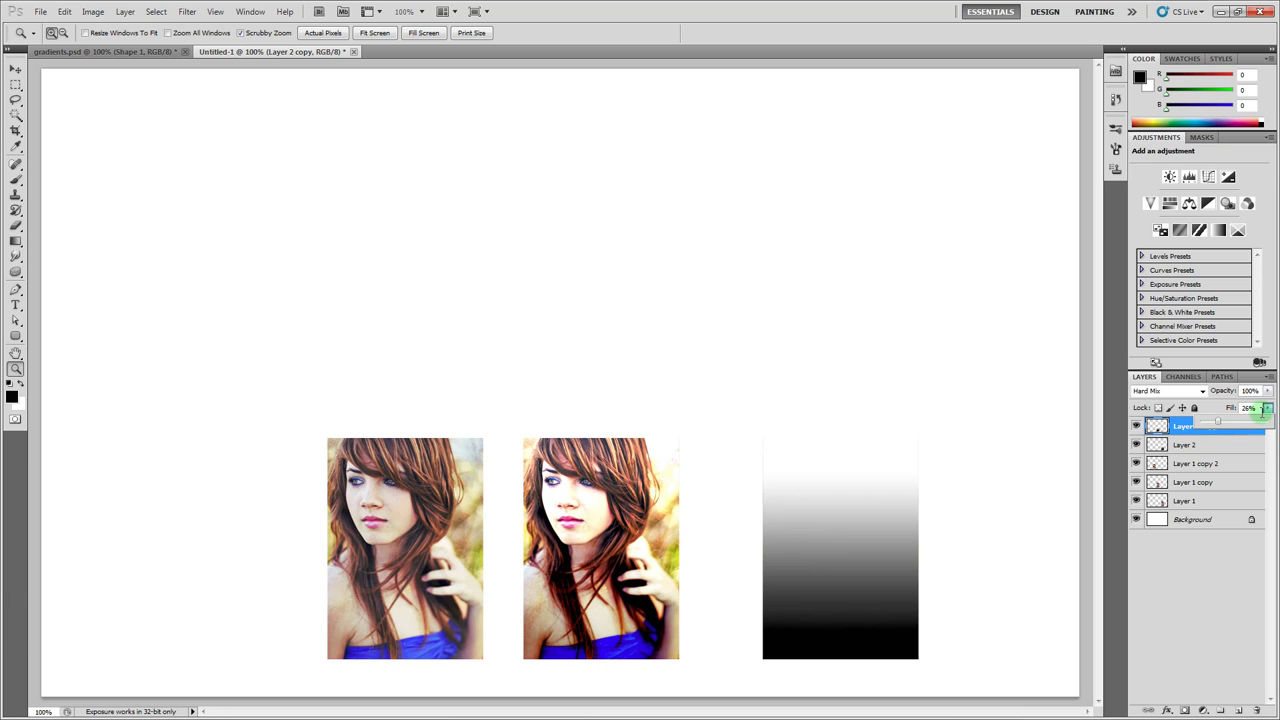
{"action": "left_click", "coordinate": [1190, 444]}
{"action": "left_click", "coordinate": [1158, 426]}
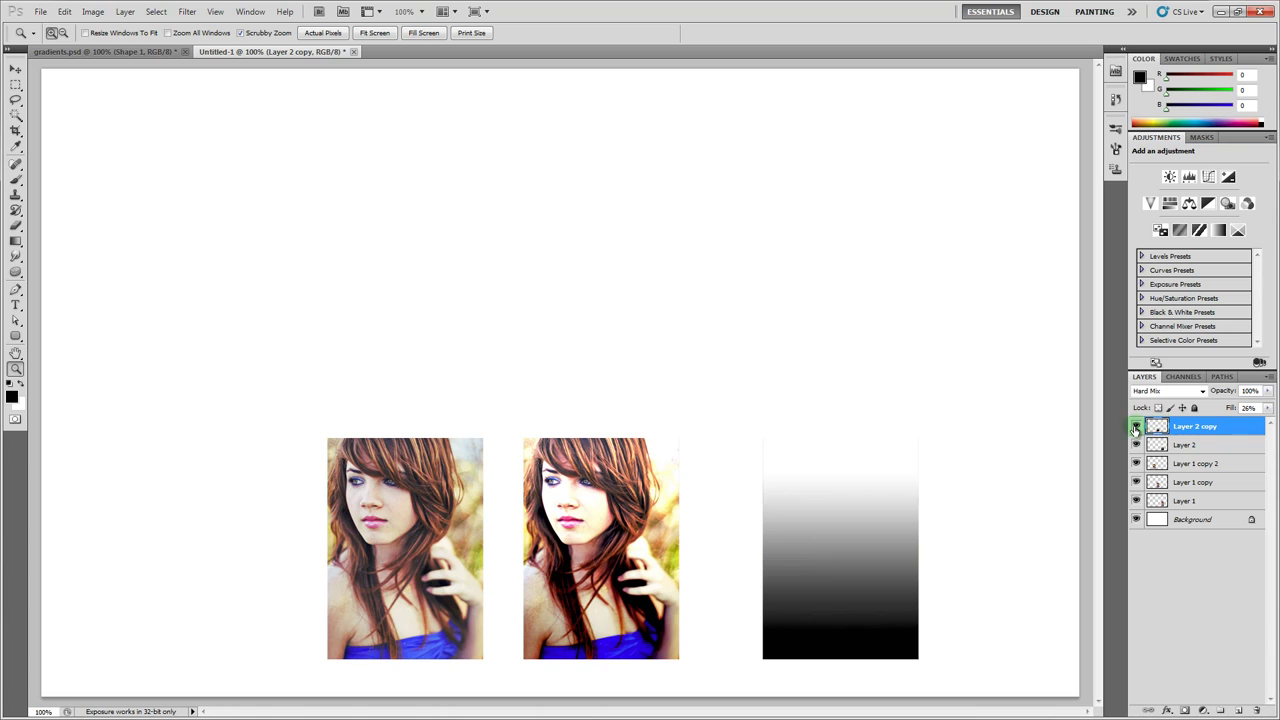
Move the original photo on Layer 1 out from beneath the gradient and place it directly above it
{"action": "left_click", "coordinate": [1200, 449]}
{"action": "left_click", "coordinate": [1190, 500]}
{"action": "key", "text": "v"}
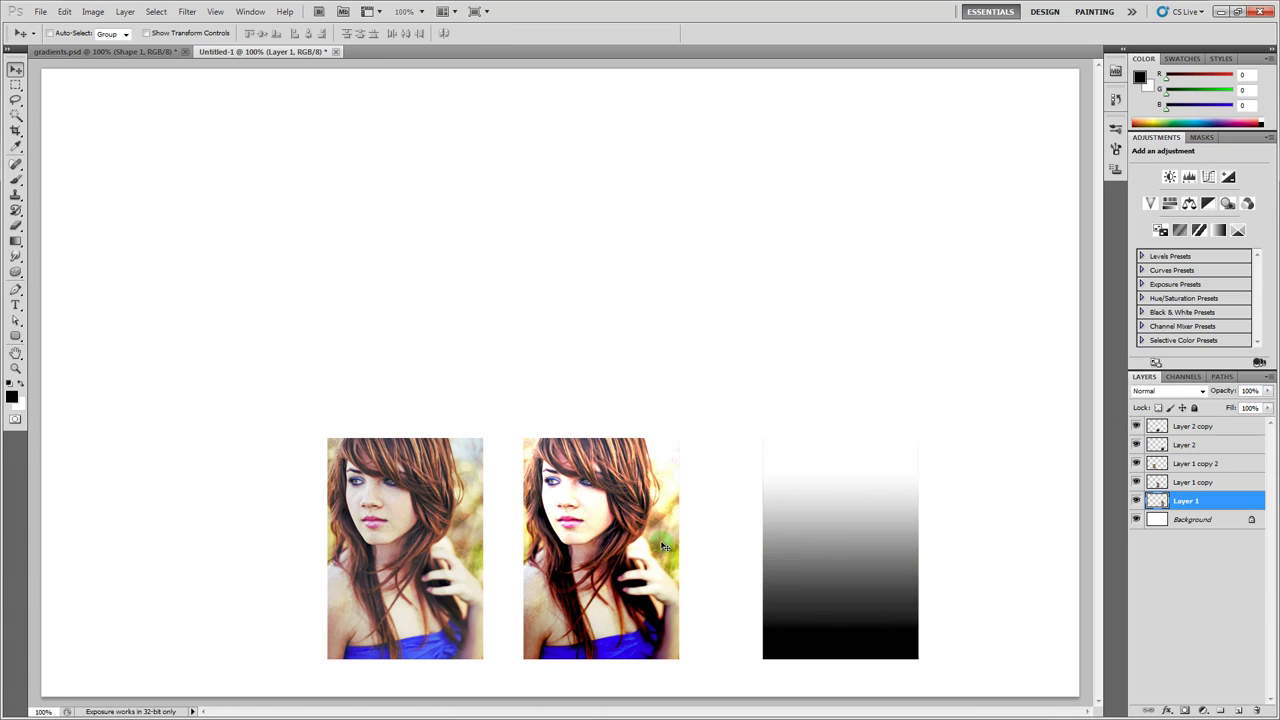
{"action": "left_click_drag", "start_coordinate": [700, 544], "coordinate": [655, 240]}
{"action": "left_click_drag", "start_coordinate": [874, 240], "coordinate": [875, 286]}
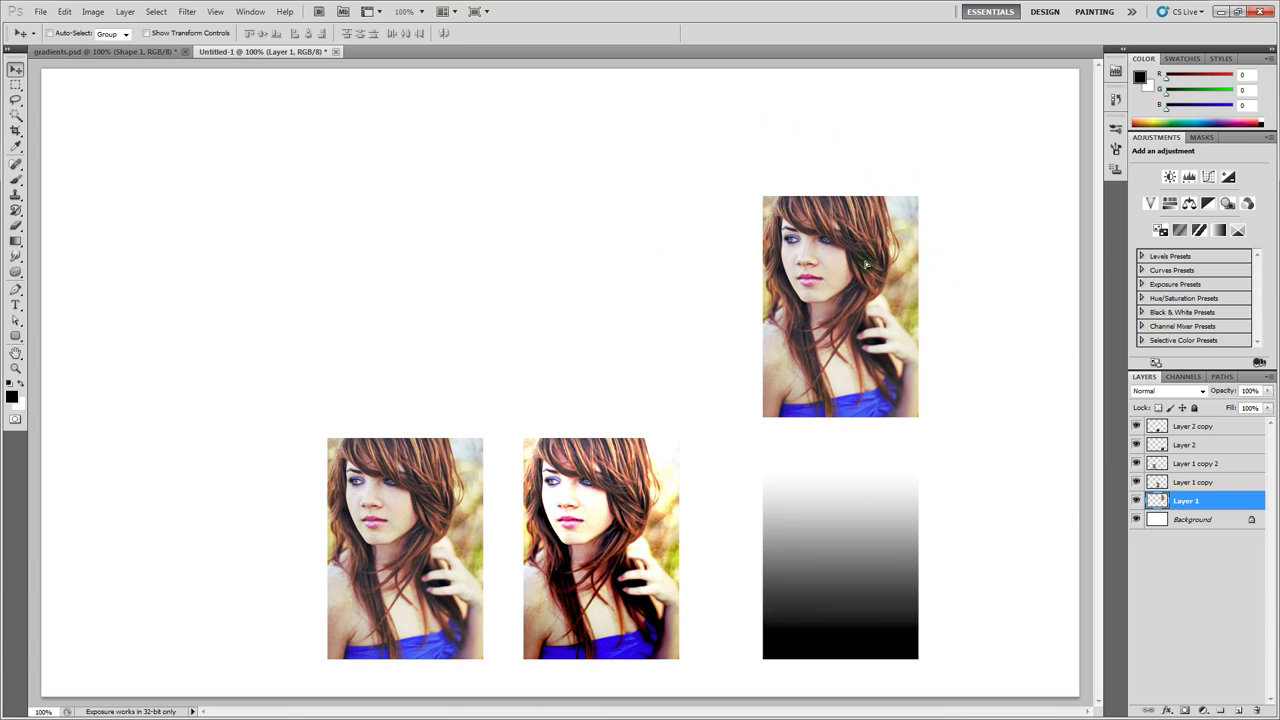
Delete Layer 2 copy, Layer 2, Layer 1 copy 2 and Layer 1 copy together
{"action": "left_click", "coordinate": [1198, 481]}
{"action": "left_click", "coordinate": [1199, 430], "text": "shift"}
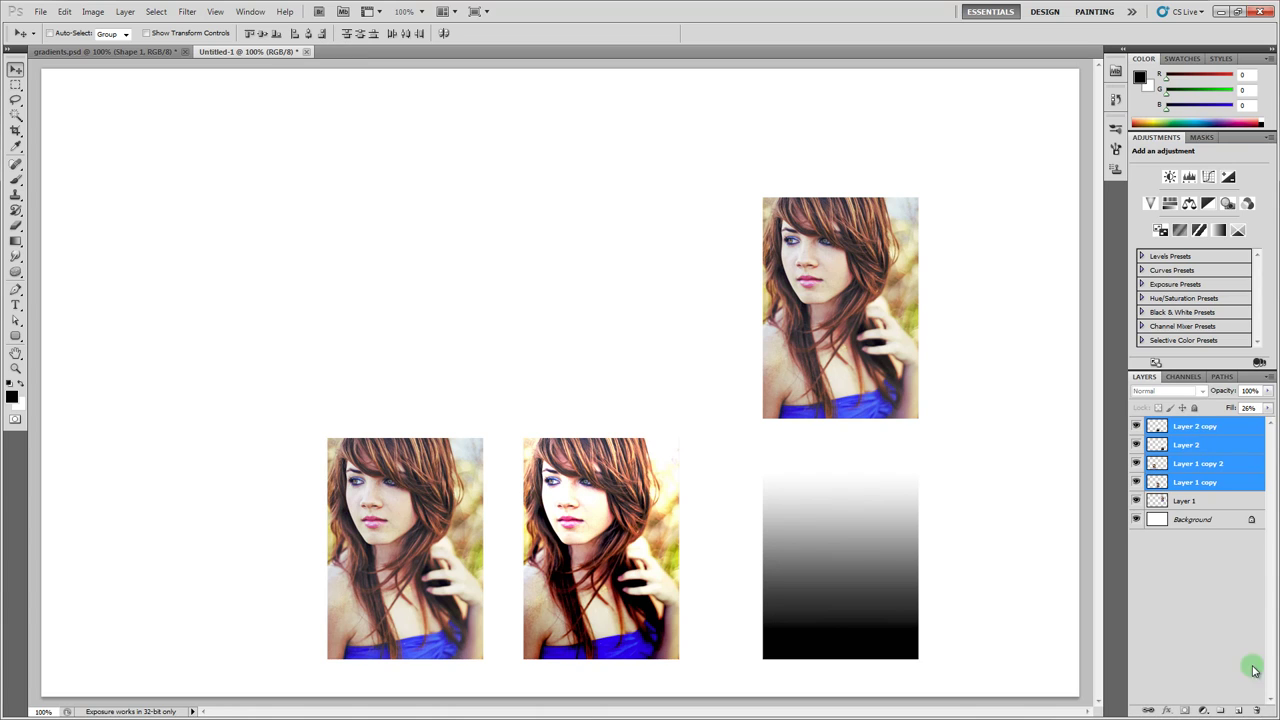
{"action": "left_click", "coordinate": [1257, 710]}
{"action": "key", "text": "Return"}
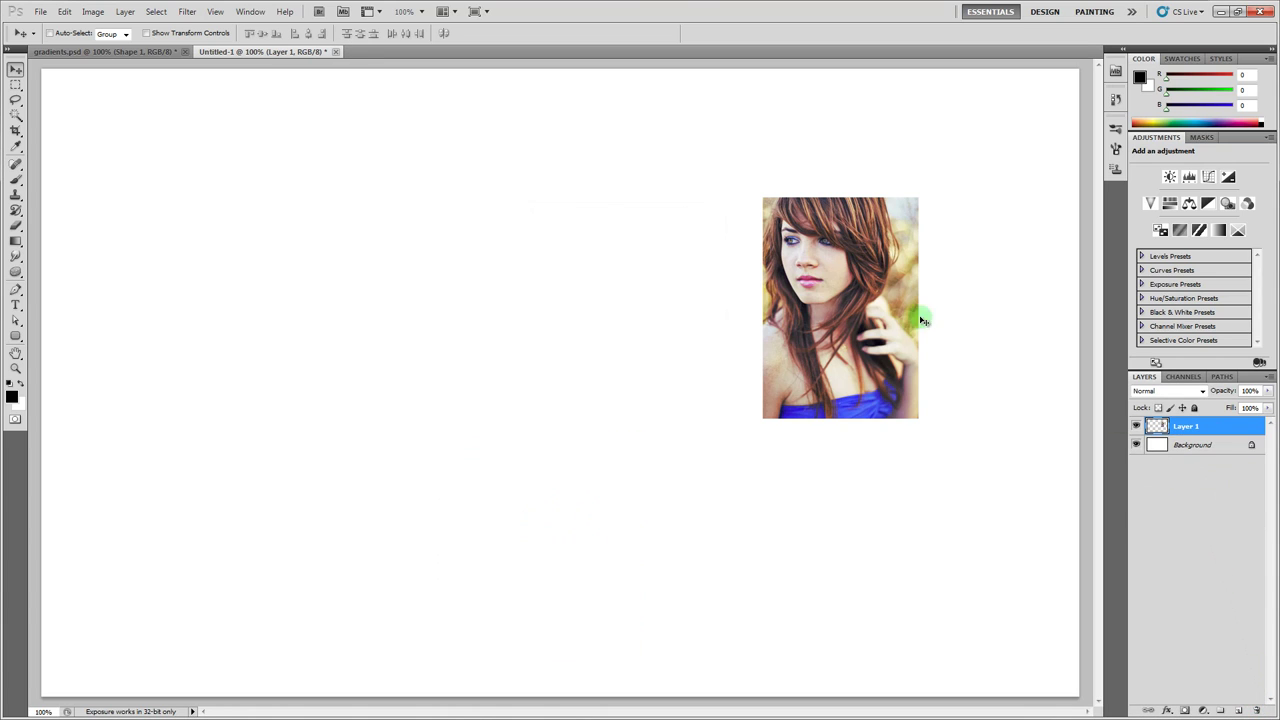
Move the photo to the lower part of the canvas and place a duplicate level with it on the left
{"action": "left_click_drag", "start_coordinate": [840, 275], "coordinate": [885, 490]}
{"action": "left_click_drag", "start_coordinate": [997, 518], "coordinate": [578, 518]}
Fill a new layer above Layer 1 copy with a vertical black-to-white gradient confined to the right photo's outline
{"action": "left_click", "coordinate": [1158, 446]}
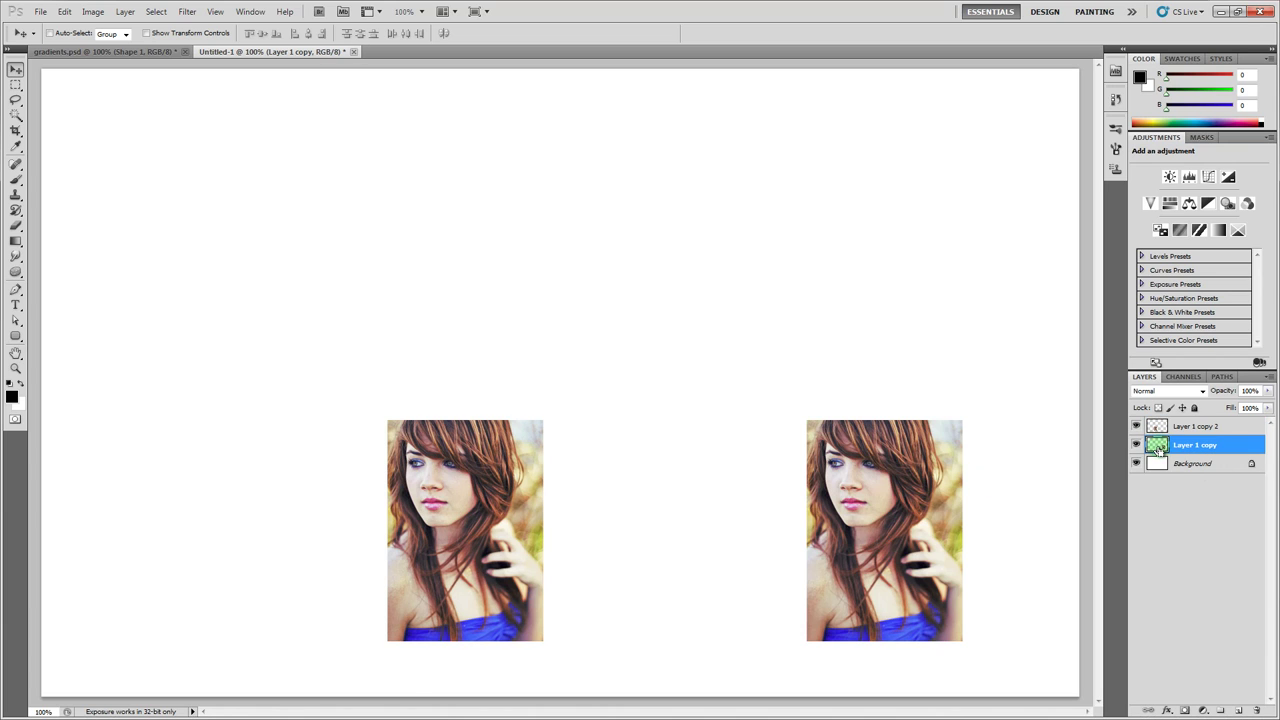
{"action": "left_click", "coordinate": [1158, 446], "text": "ctrl"}
{"action": "left_click", "coordinate": [1241, 712]}
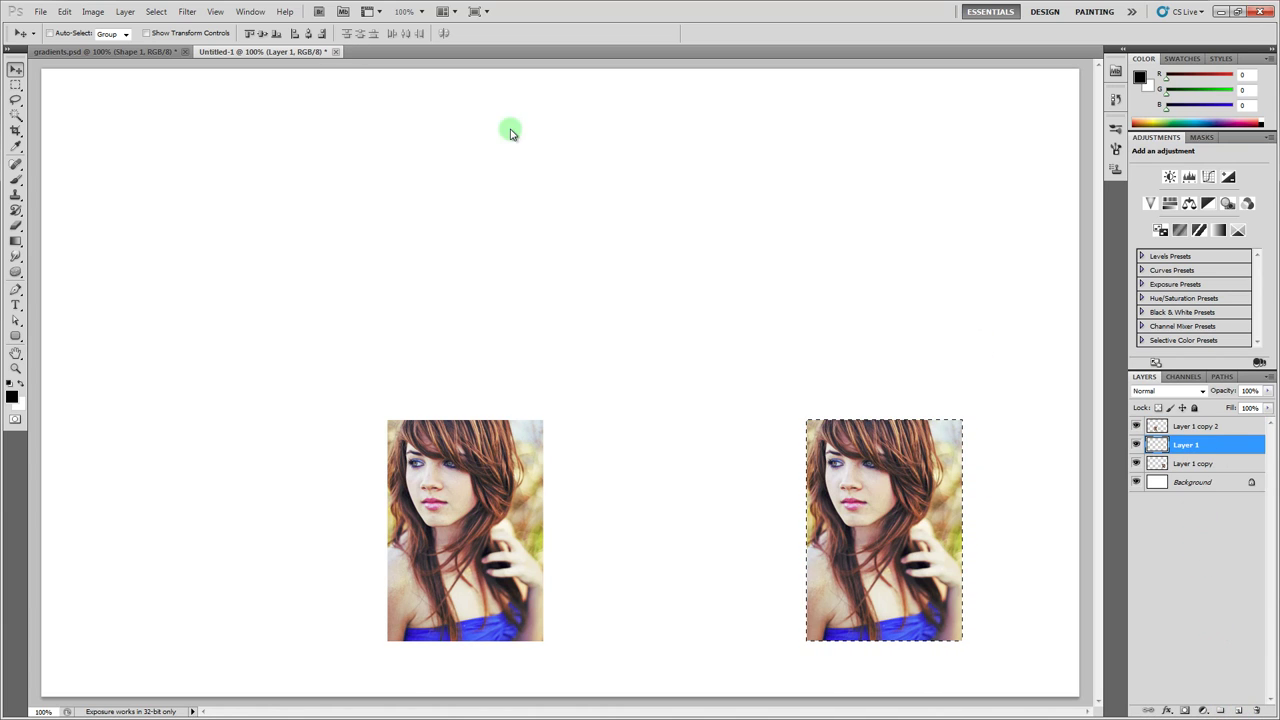
{"action": "key", "text": "g"}
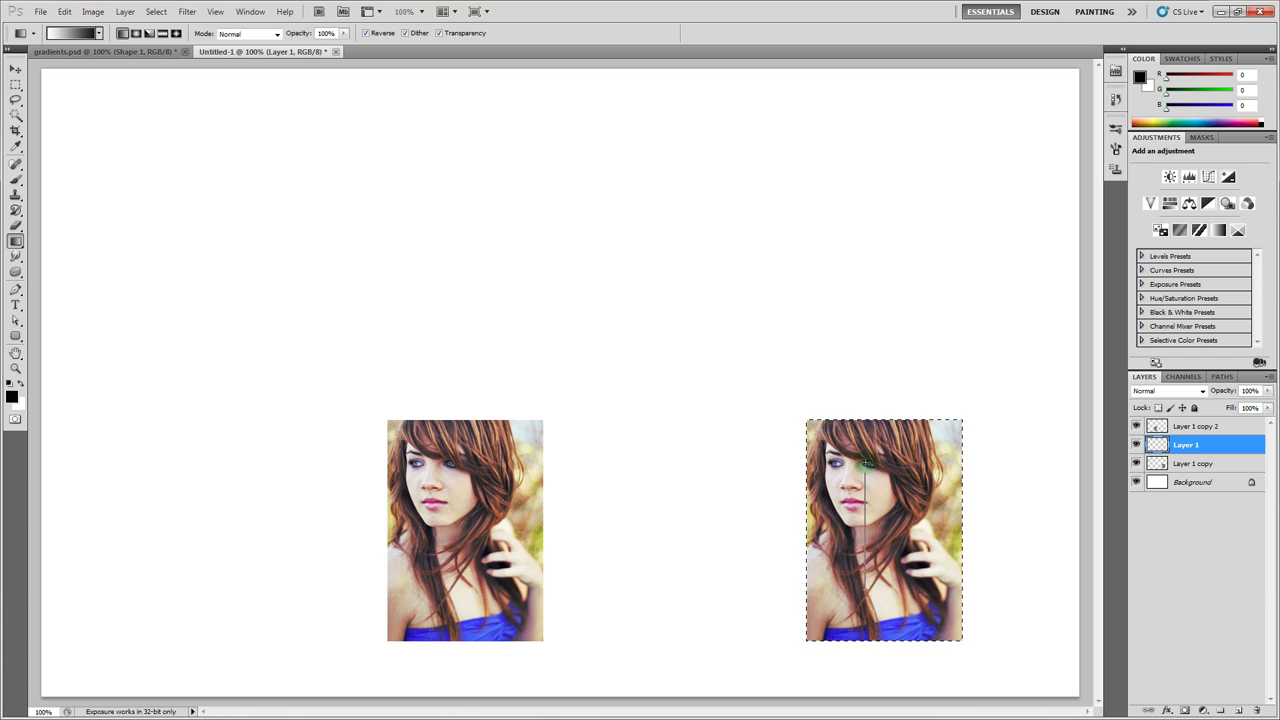
{"action": "left_click_drag", "start_coordinate": [866, 456], "coordinate": [866, 570]}
{"action": "key", "text": "m"}
{"action": "key", "text": "ctrl+d"}
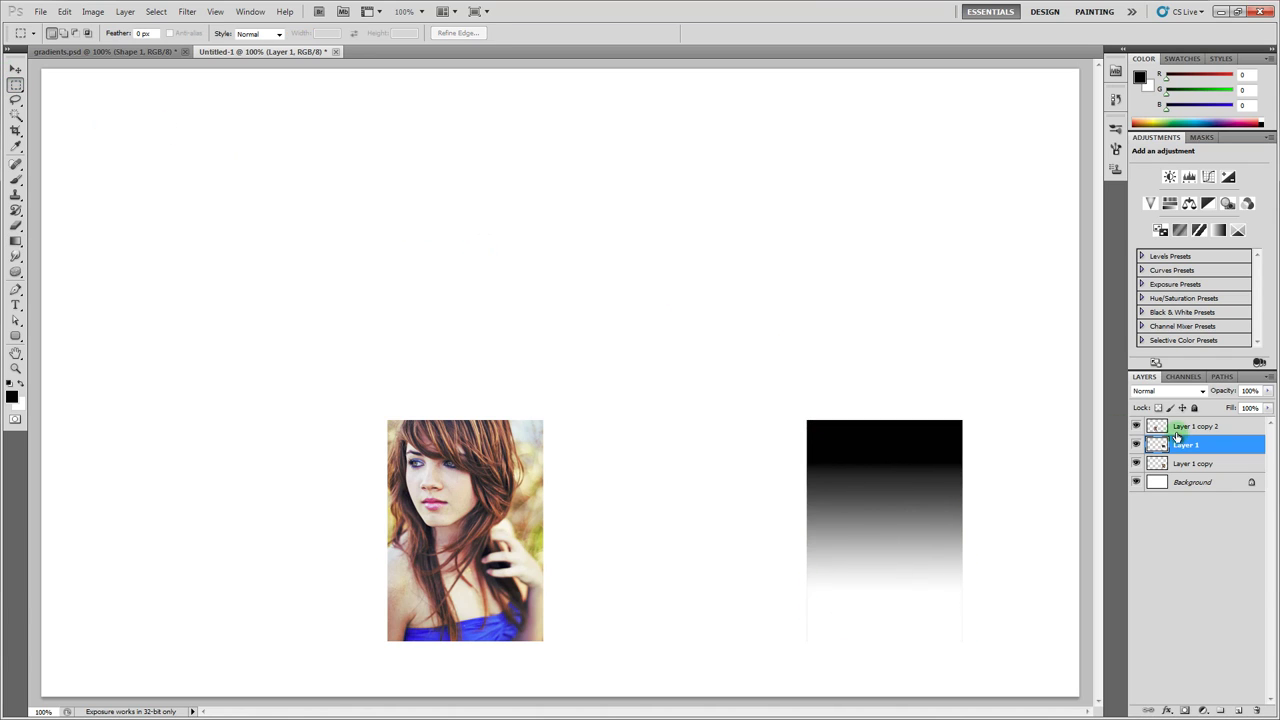
Set the gradient layer's blending mode to Screen and clip it to Layer 1 copy
{"action": "left_click", "coordinate": [1178, 396]}
{"action": "left_click", "coordinate": [1157, 168]}
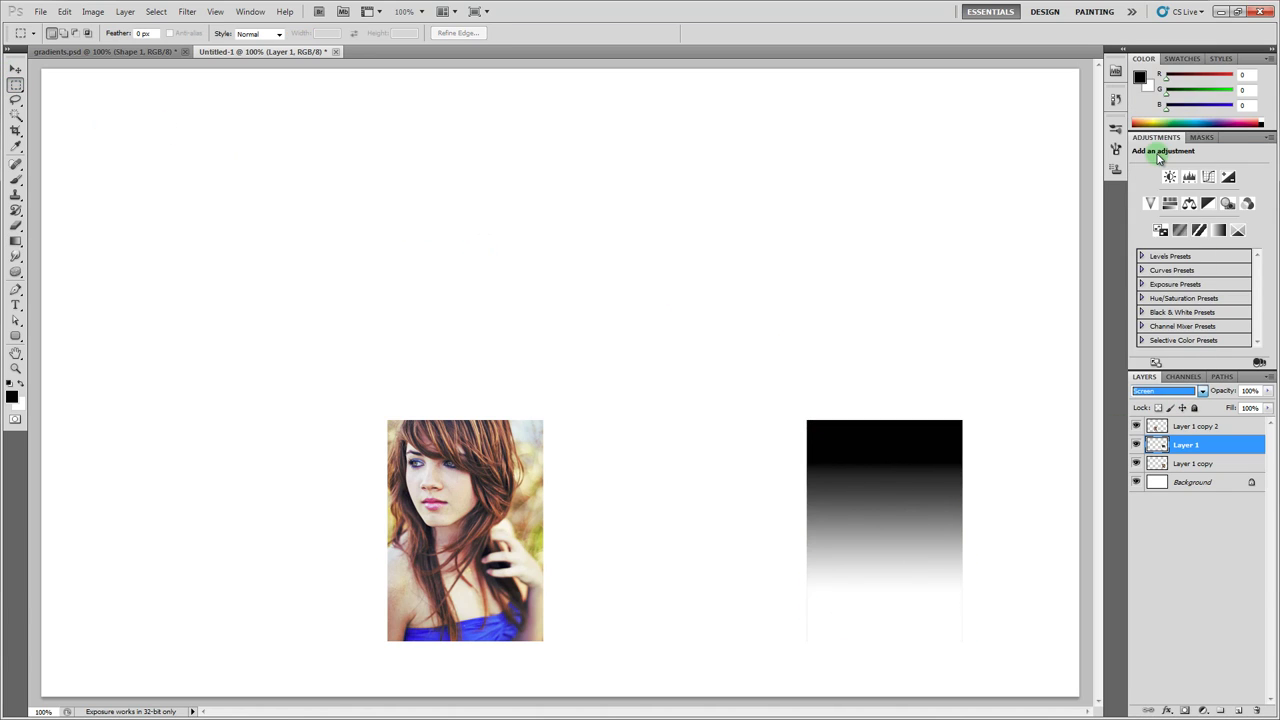
{"action": "right_click", "coordinate": [1186, 446]}
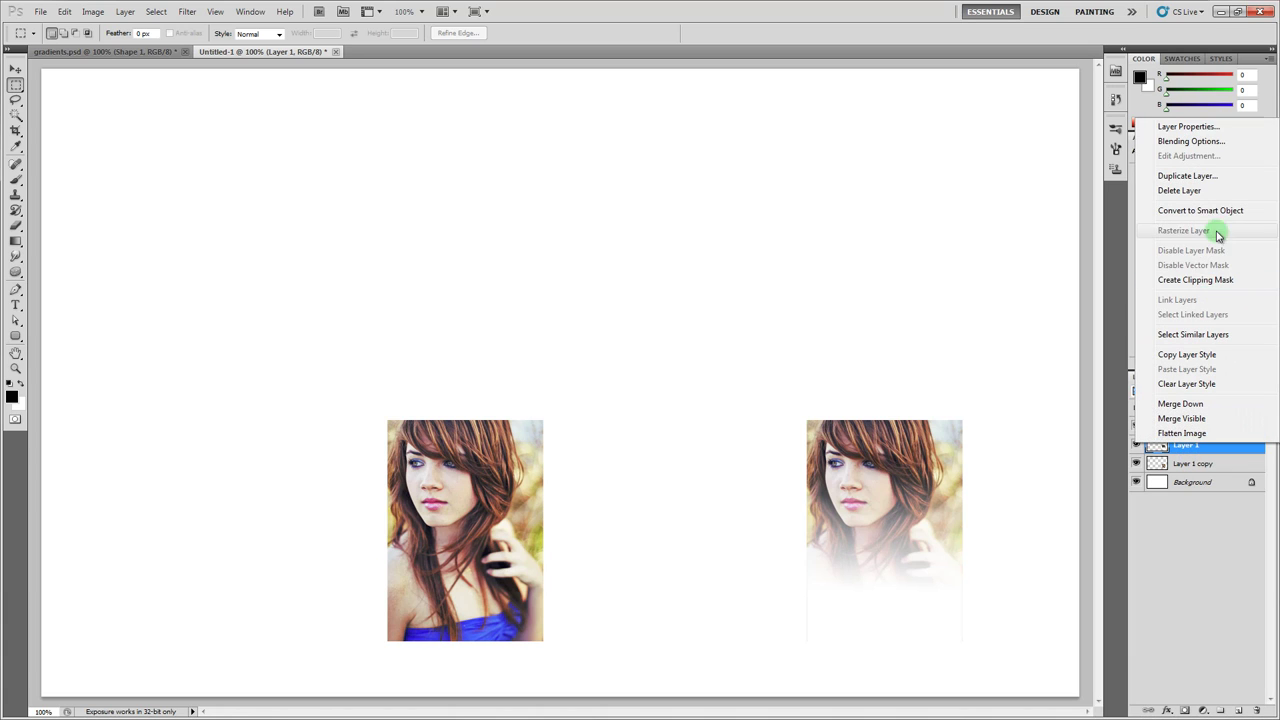
{"action": "left_click", "coordinate": [1197, 281]}
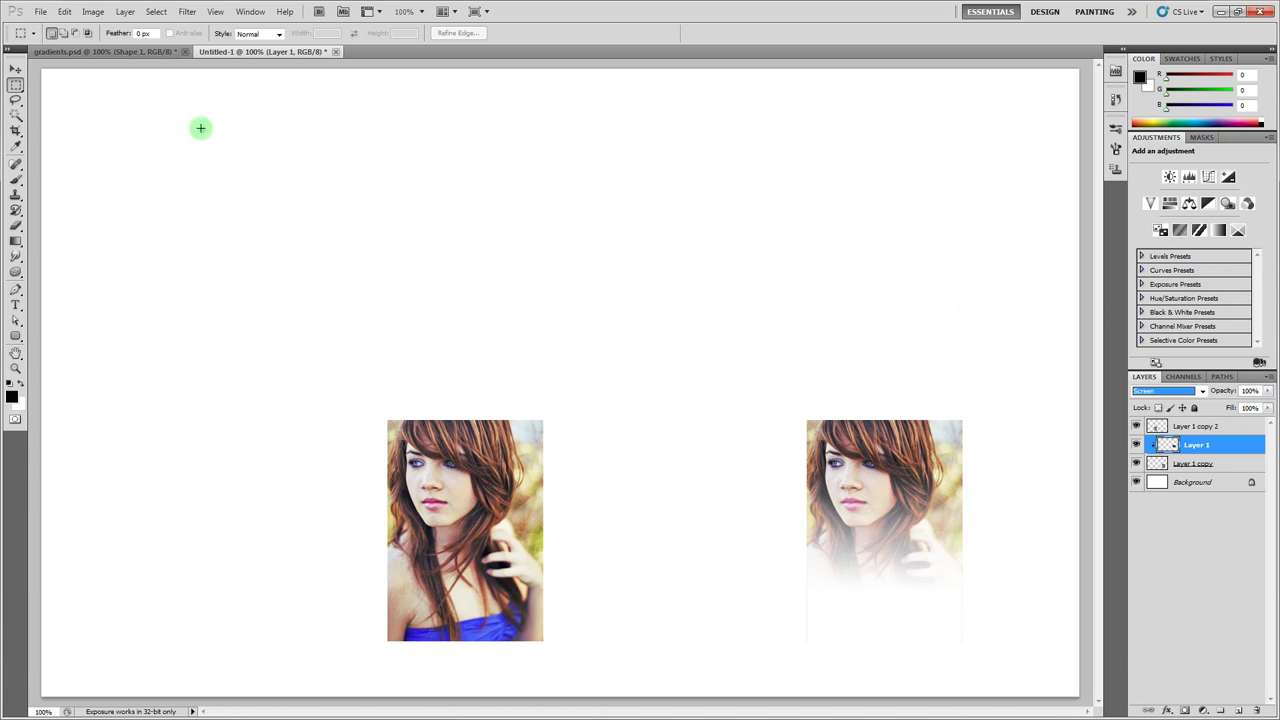
Duplicate the Screen gradient layer with Normal blending, bring it to the top of the layer stack and place it above the left photo
{"action": "left_click", "coordinate": [15, 68]}
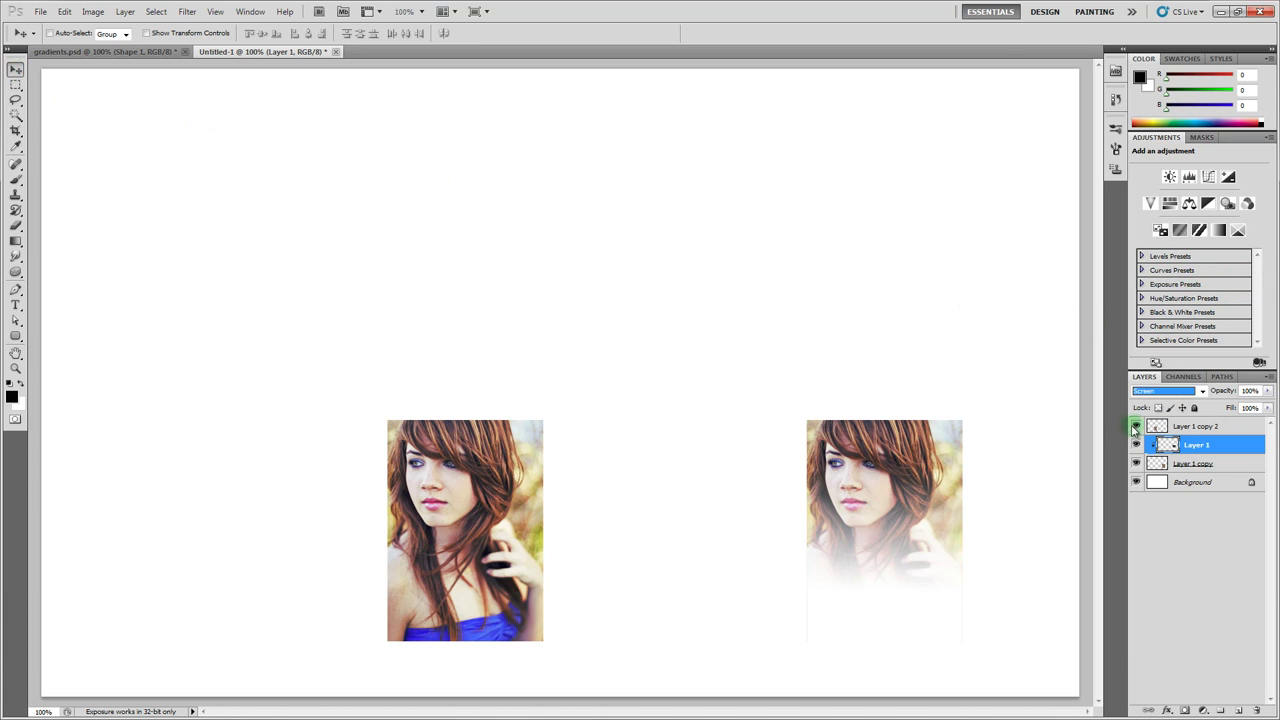
{"action": "left_click", "coordinate": [1190, 464]}
{"action": "left_click", "coordinate": [1199, 447]}
{"action": "left_click", "coordinate": [1204, 428]}
{"action": "key", "text": "alt+["}
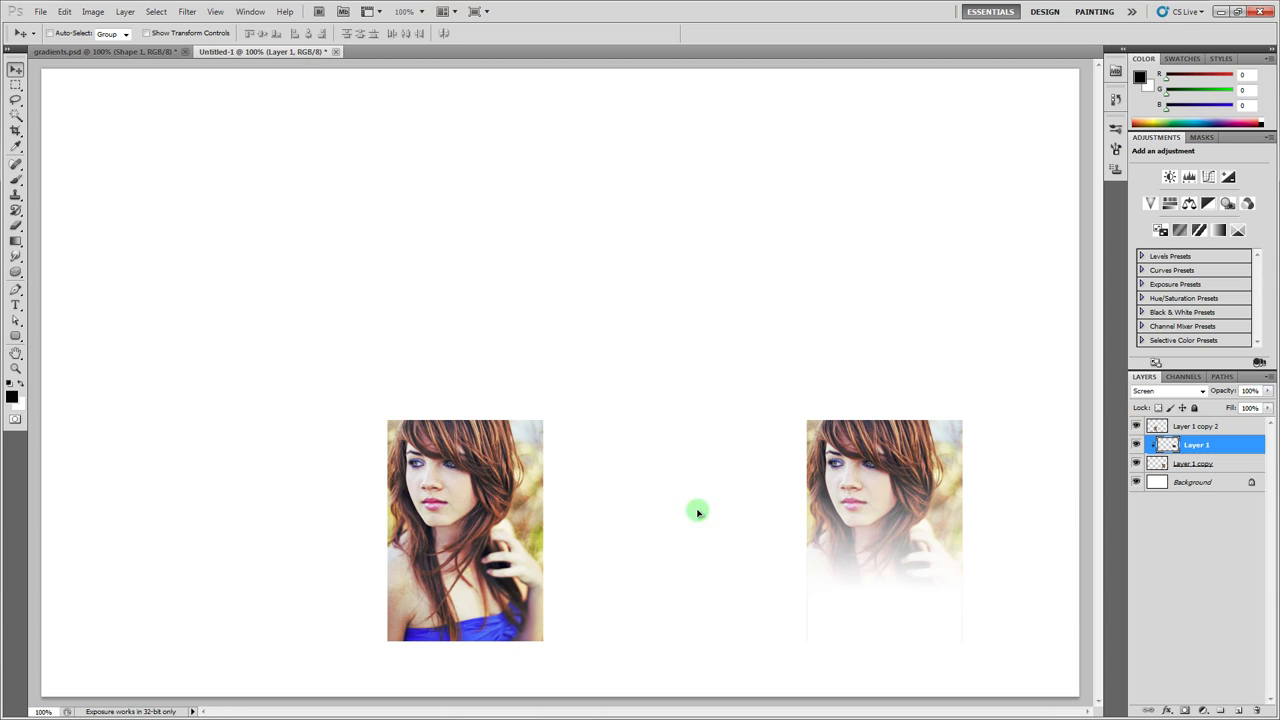
{"action": "key", "text": "ctrl+j"}
{"action": "left_click", "coordinate": [1170, 391]}
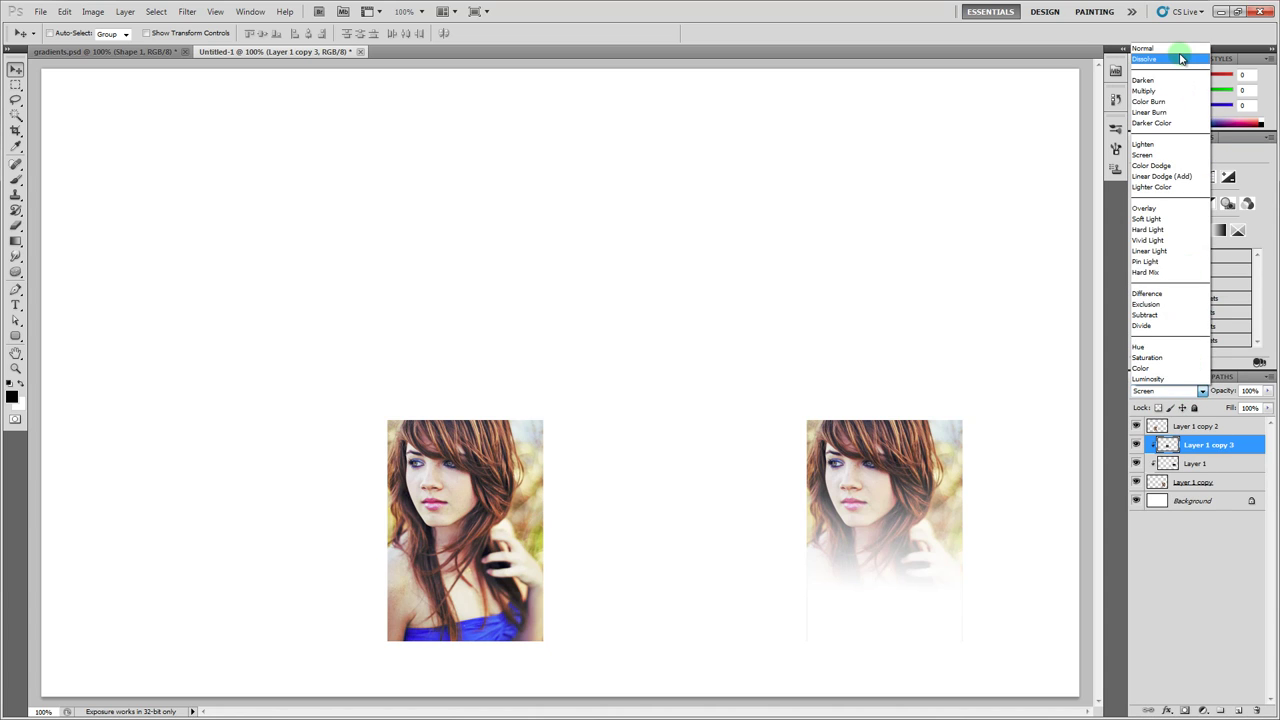
{"action": "left_click", "coordinate": [1182, 48]}
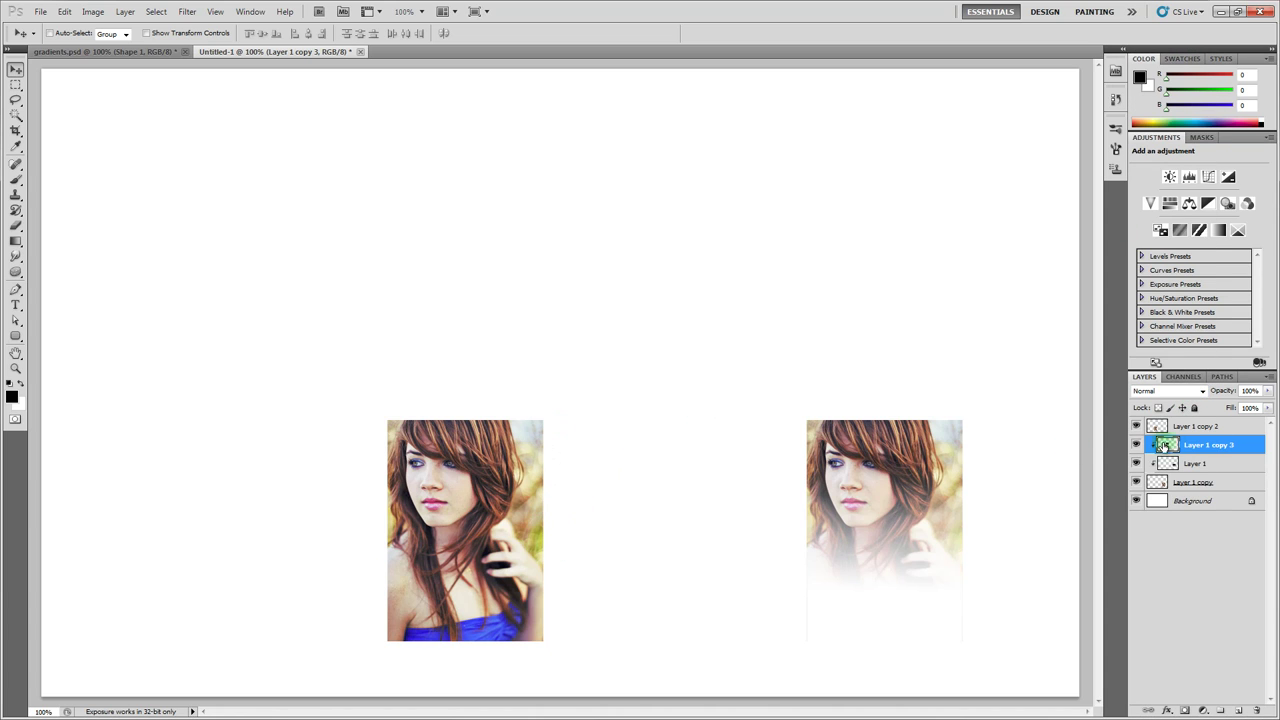
{"action": "left_click_drag", "start_coordinate": [1163, 446], "coordinate": [1205, 418]}
{"action": "left_click_drag", "start_coordinate": [542, 415], "coordinate": [498, 310]}
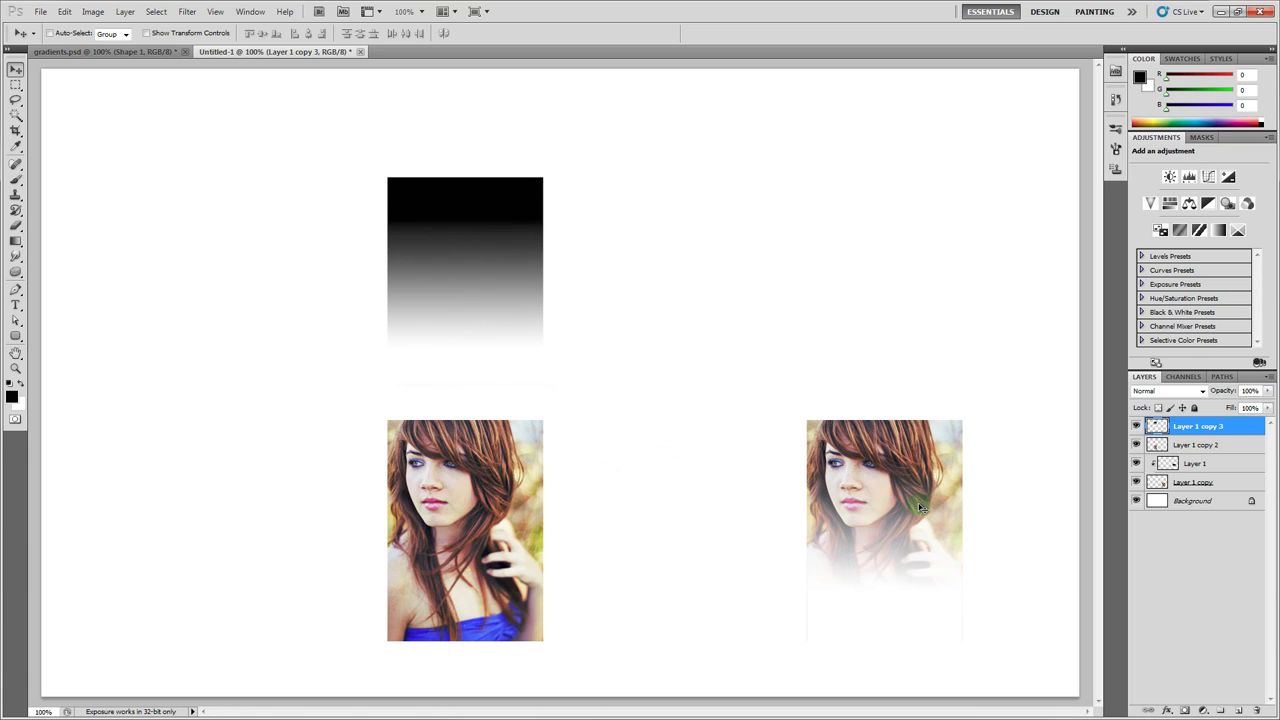
Invert the colors of the left photo on Layer 1 copy 2 and of the gradient on Layer 1 copy 3
{"action": "left_click", "coordinate": [1184, 447]}
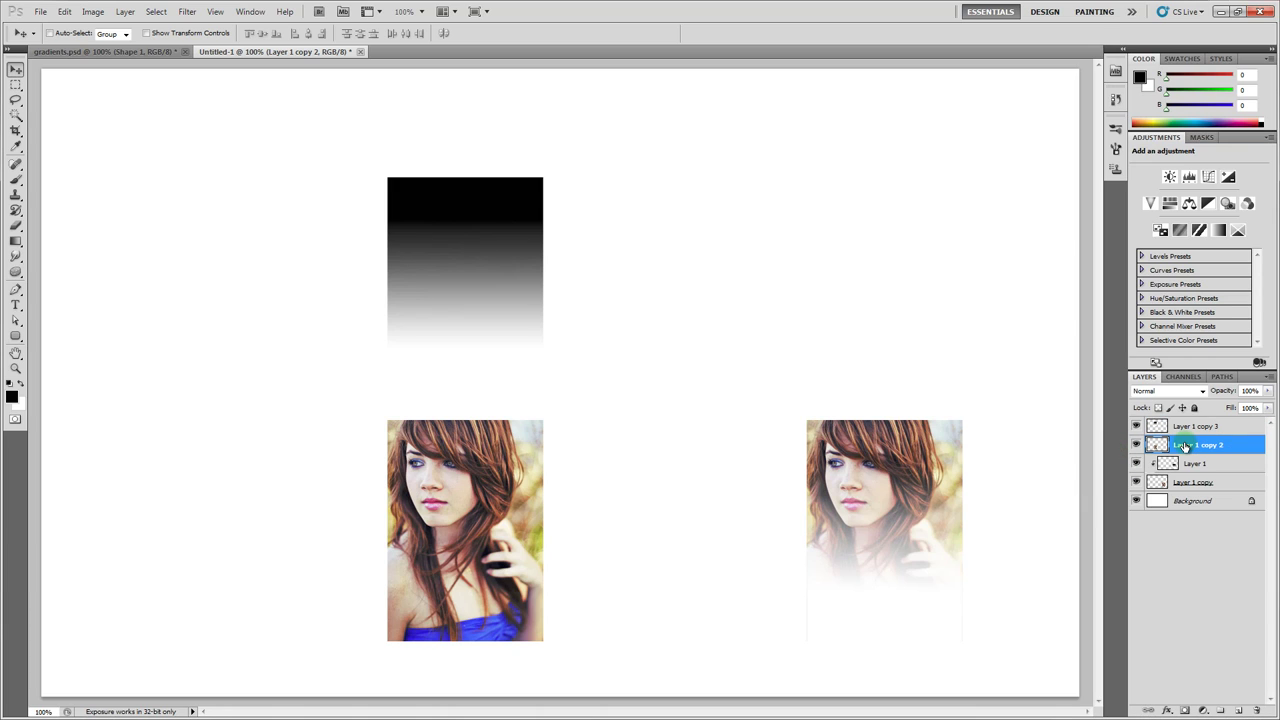
{"action": "key", "text": "ctrl+i"}
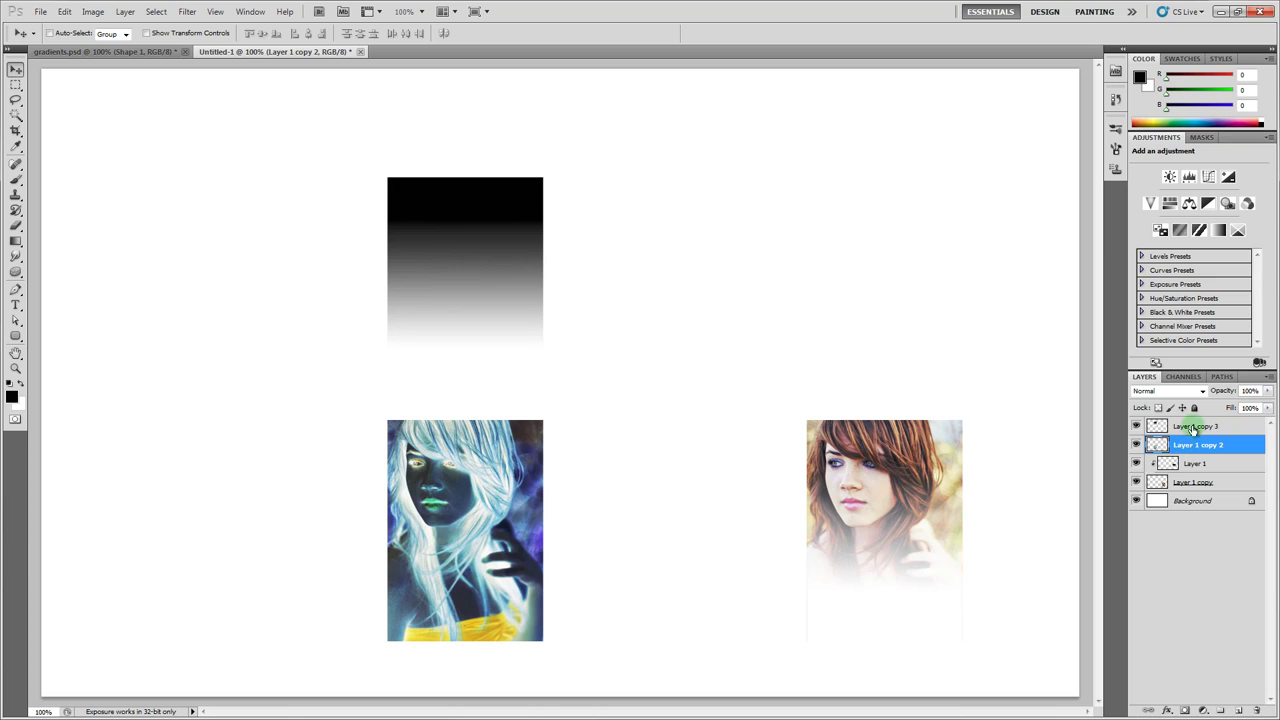
{"action": "left_click", "coordinate": [1196, 428]}
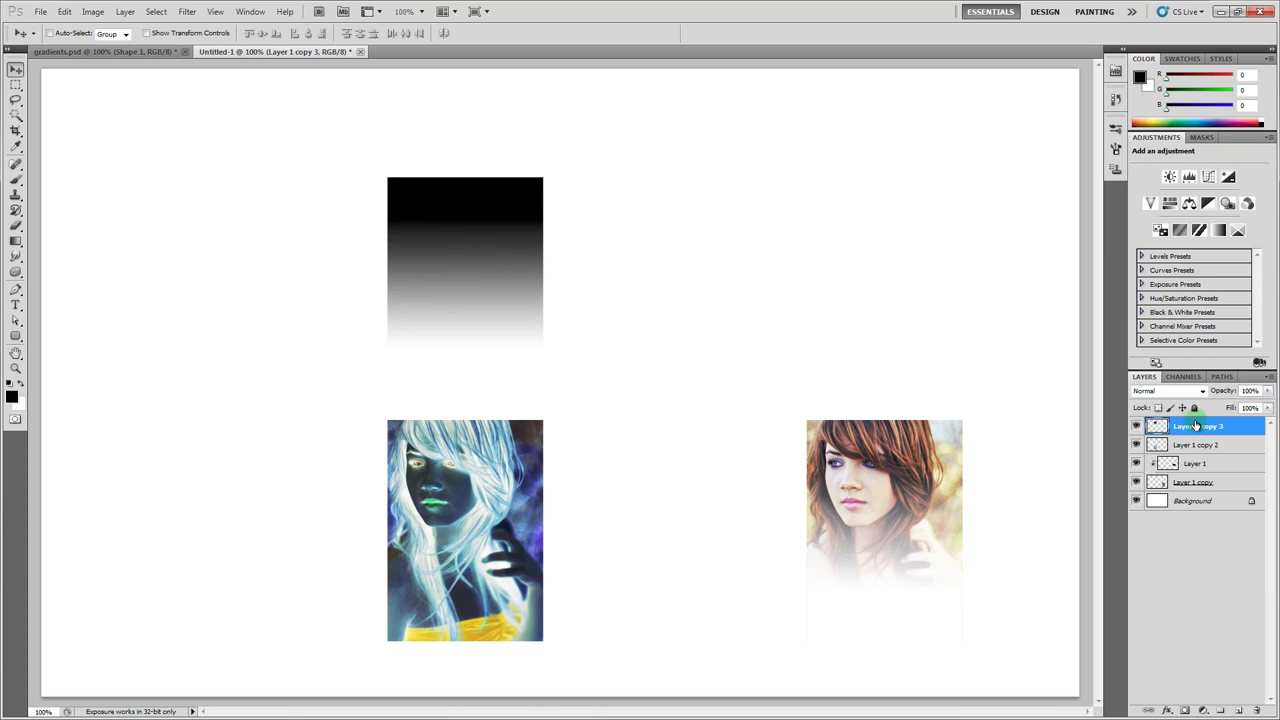
{"action": "key", "text": "ctrl+i"}
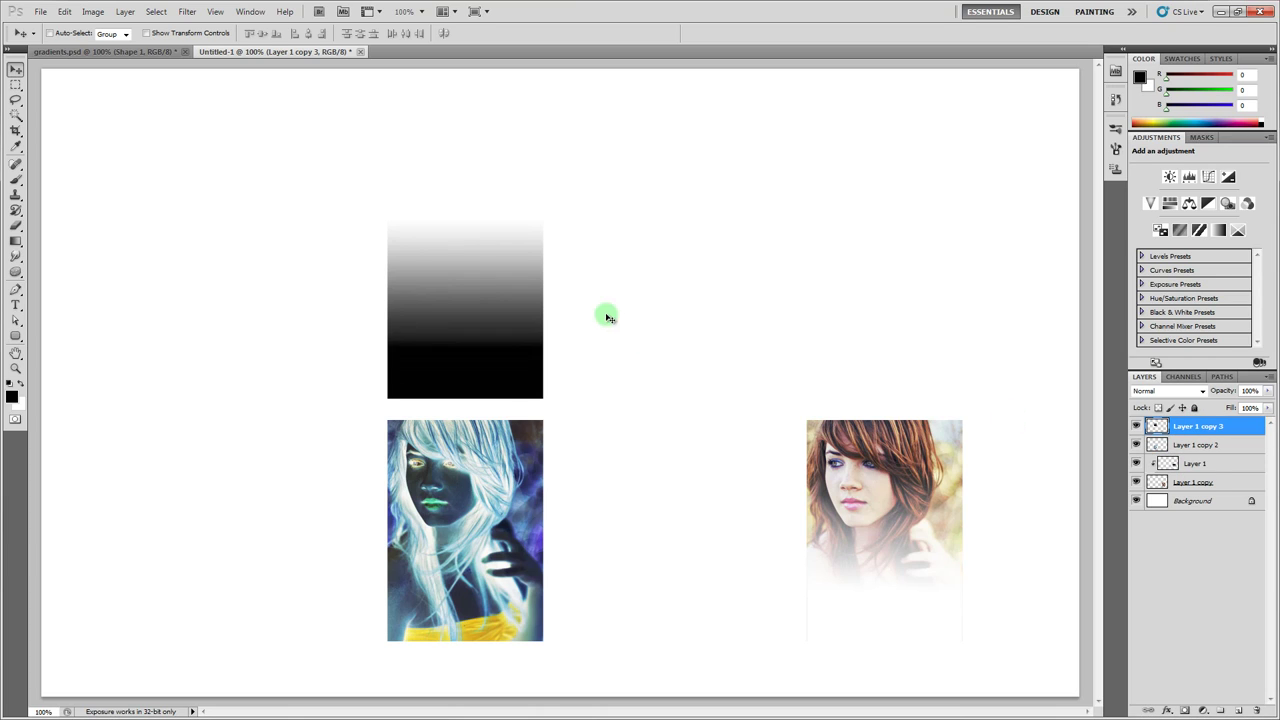
Place the inverted gradient exactly over the inverted photo and set its blending mode to Multiply
{"action": "left_click_drag", "start_coordinate": [534, 273], "coordinate": [534, 509]}
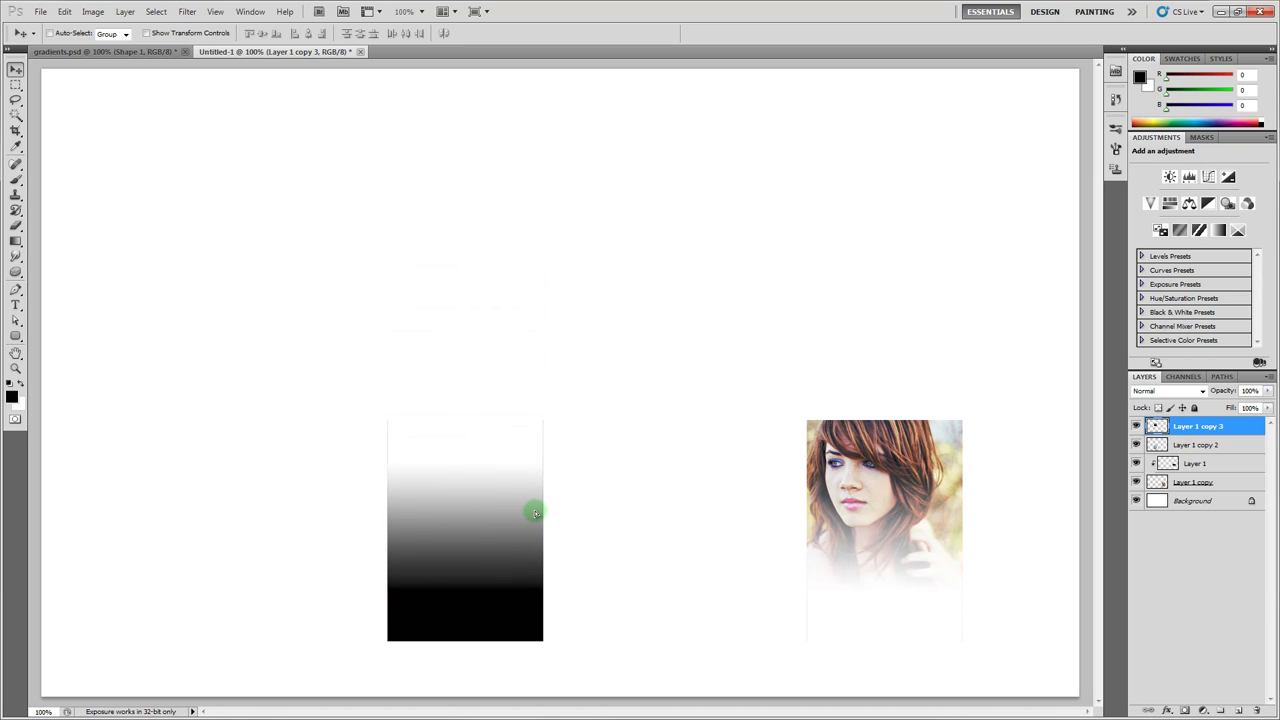
{"action": "left_click", "coordinate": [1155, 393]}
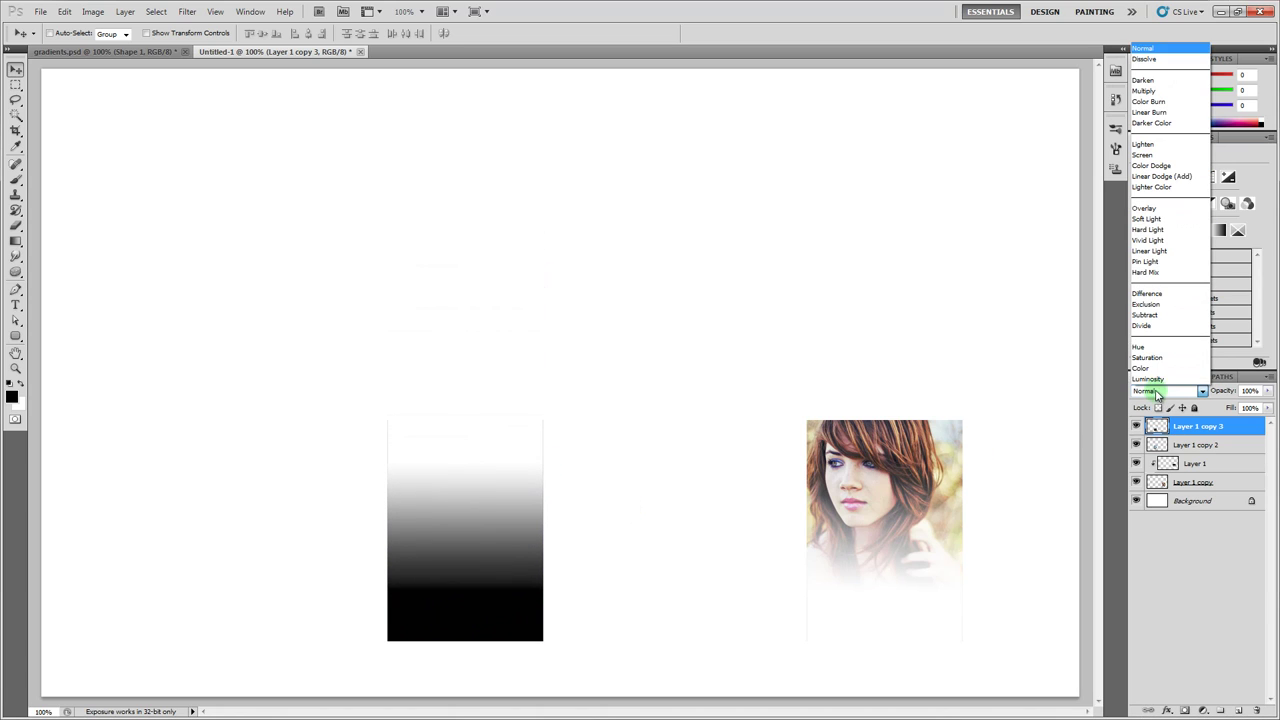
{"action": "left_click", "coordinate": [1151, 93]}
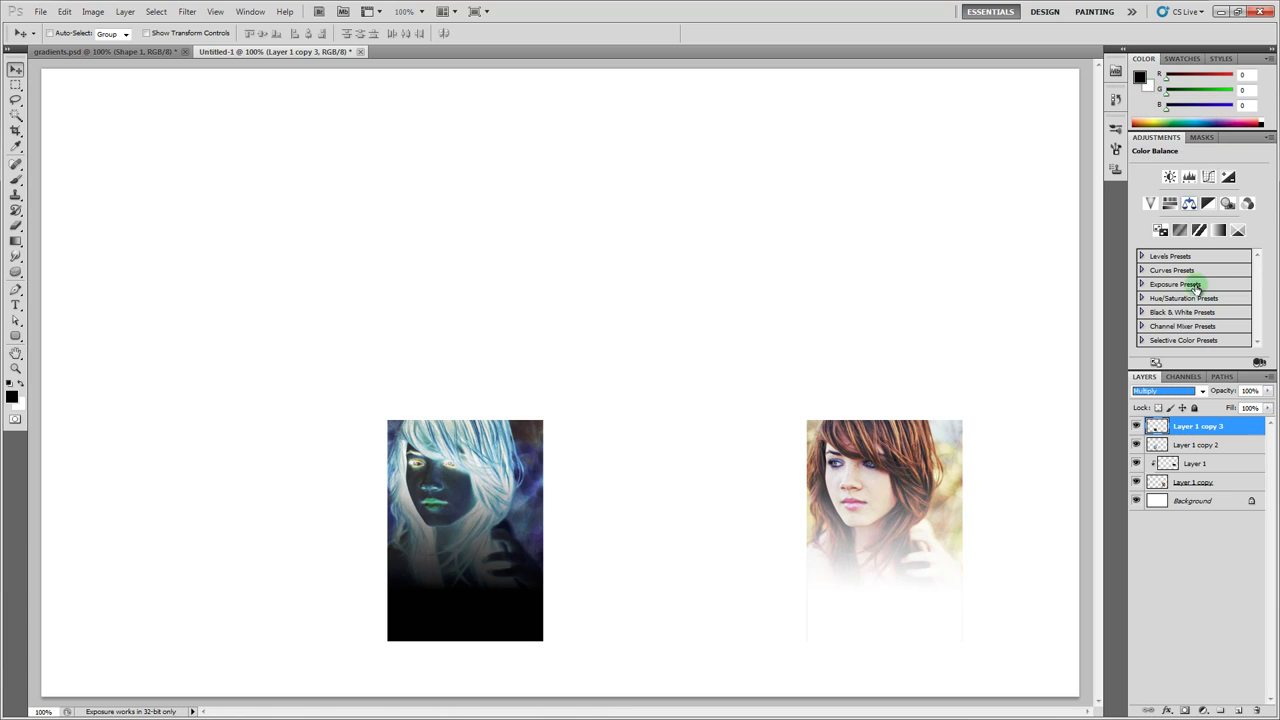
Merge Layer 1 copy 3 and Layer 1 copy 2 into one layer
{"action": "left_click", "coordinate": [1200, 445], "text": "shift"}
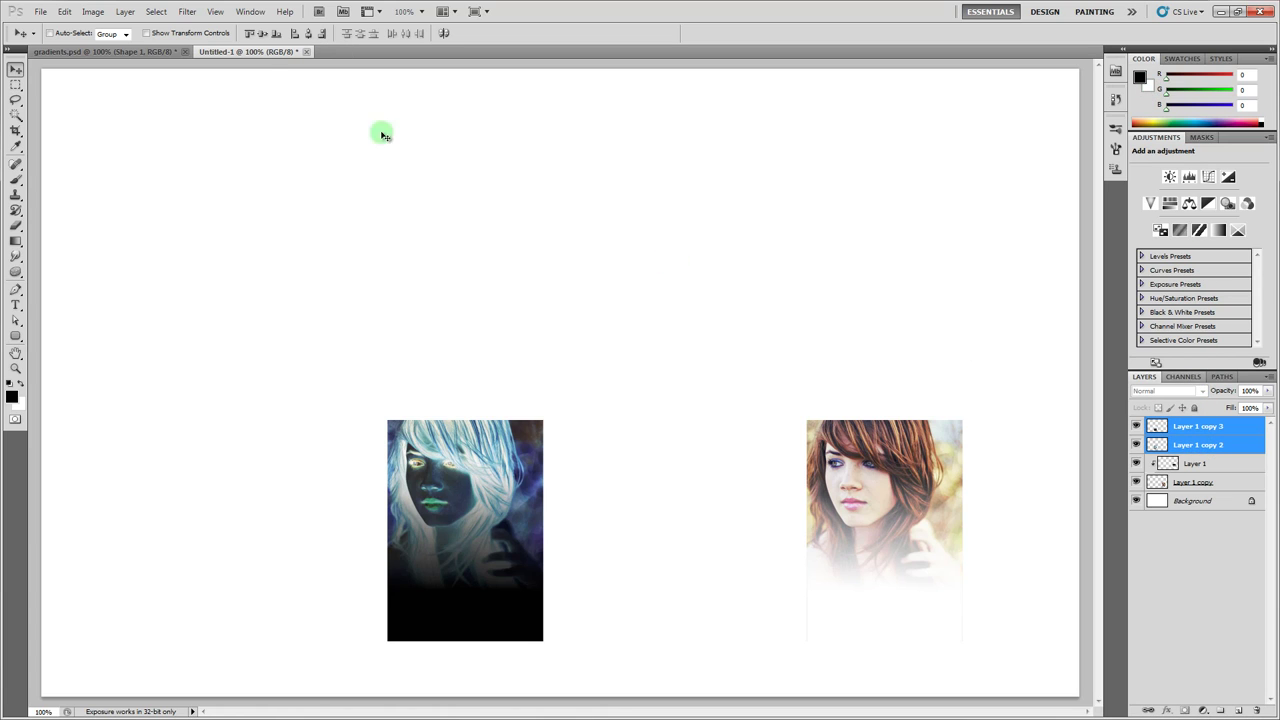
{"action": "left_click", "coordinate": [125, 11]}
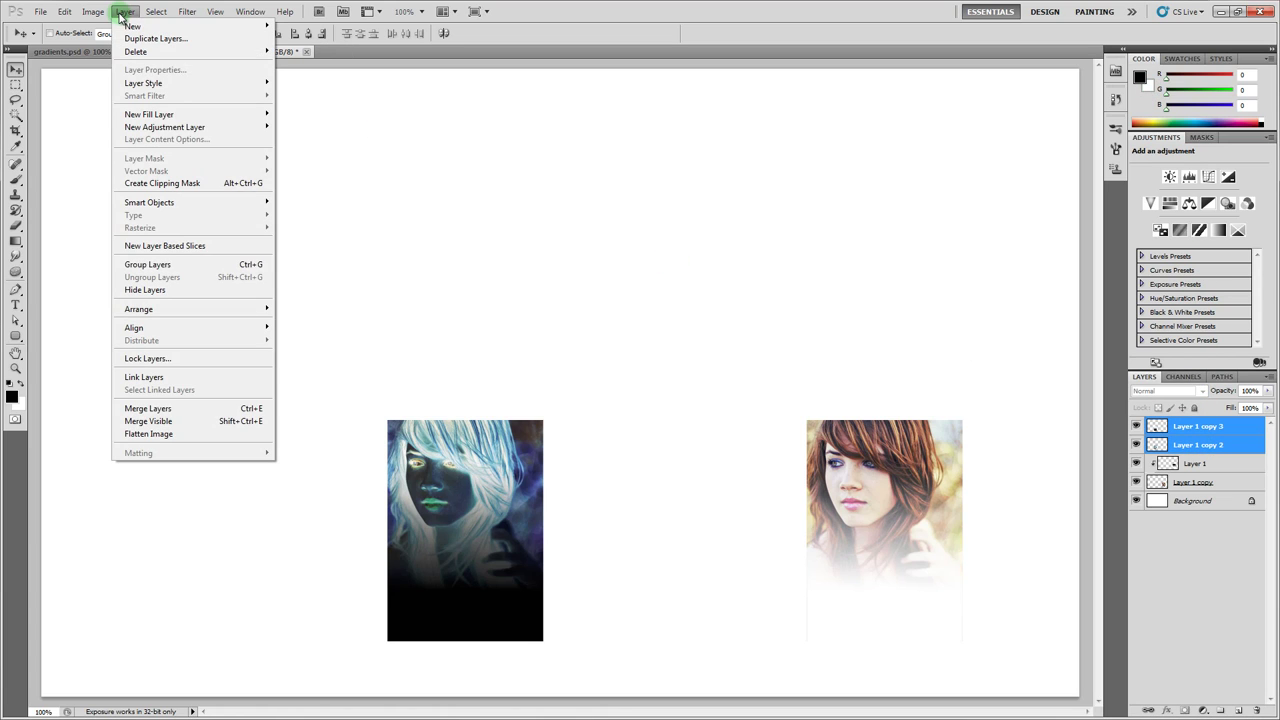
{"action": "left_click", "coordinate": [228, 409]}
Invert the merged image and place it level with the Screen-blended photo, just to its left
{"action": "left_click_drag", "start_coordinate": [480, 483], "coordinate": [489, 380]}
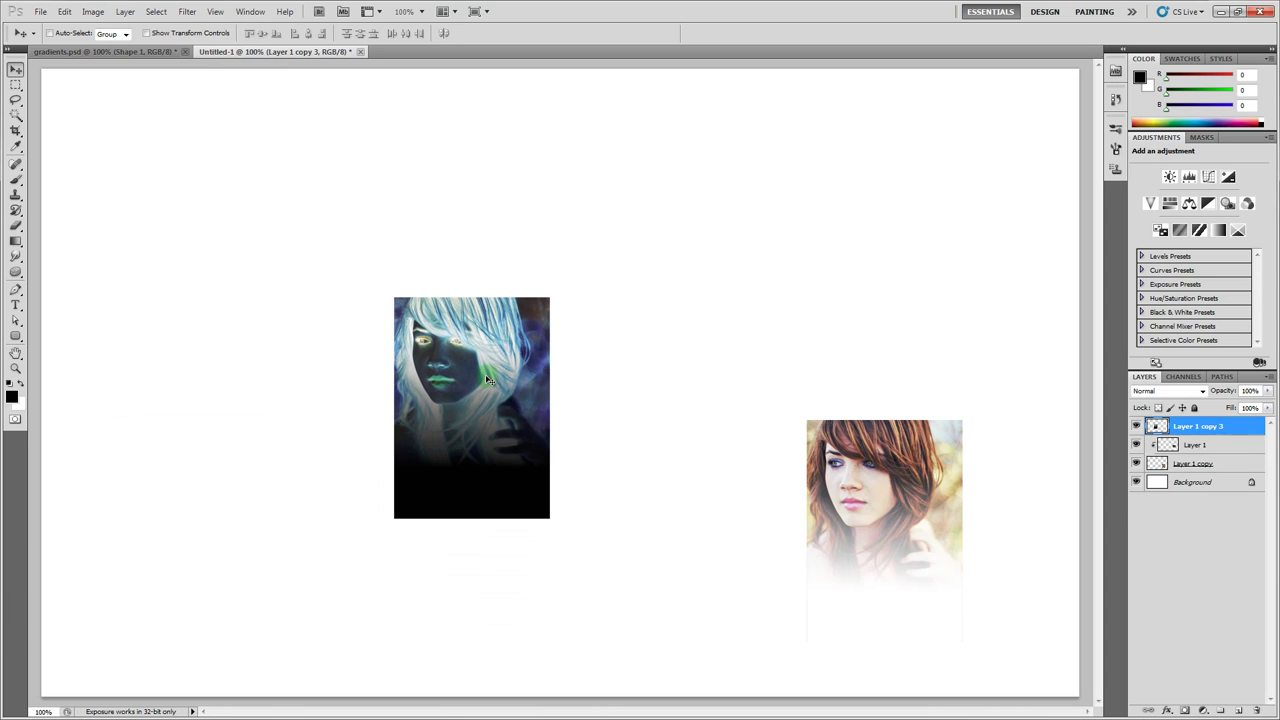
{"action": "key", "text": "ctrl+i"}
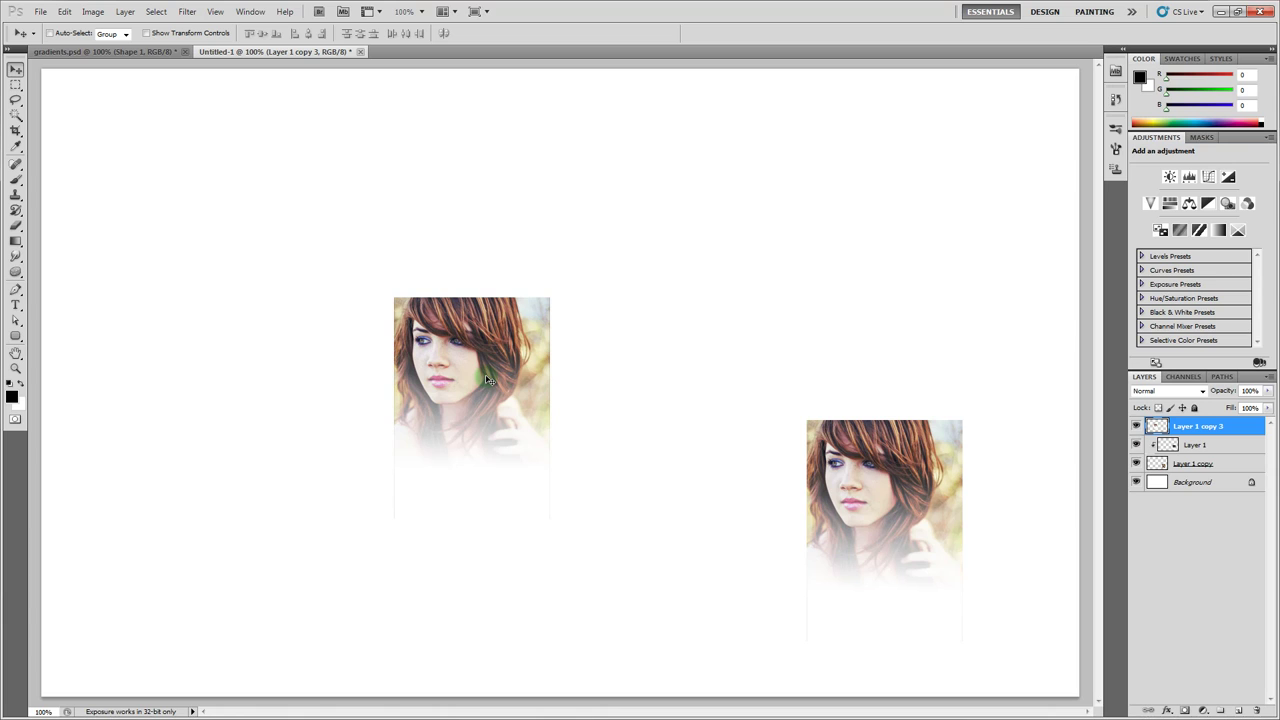
{"action": "left_click_drag", "start_coordinate": [489, 371], "coordinate": [728, 497]}
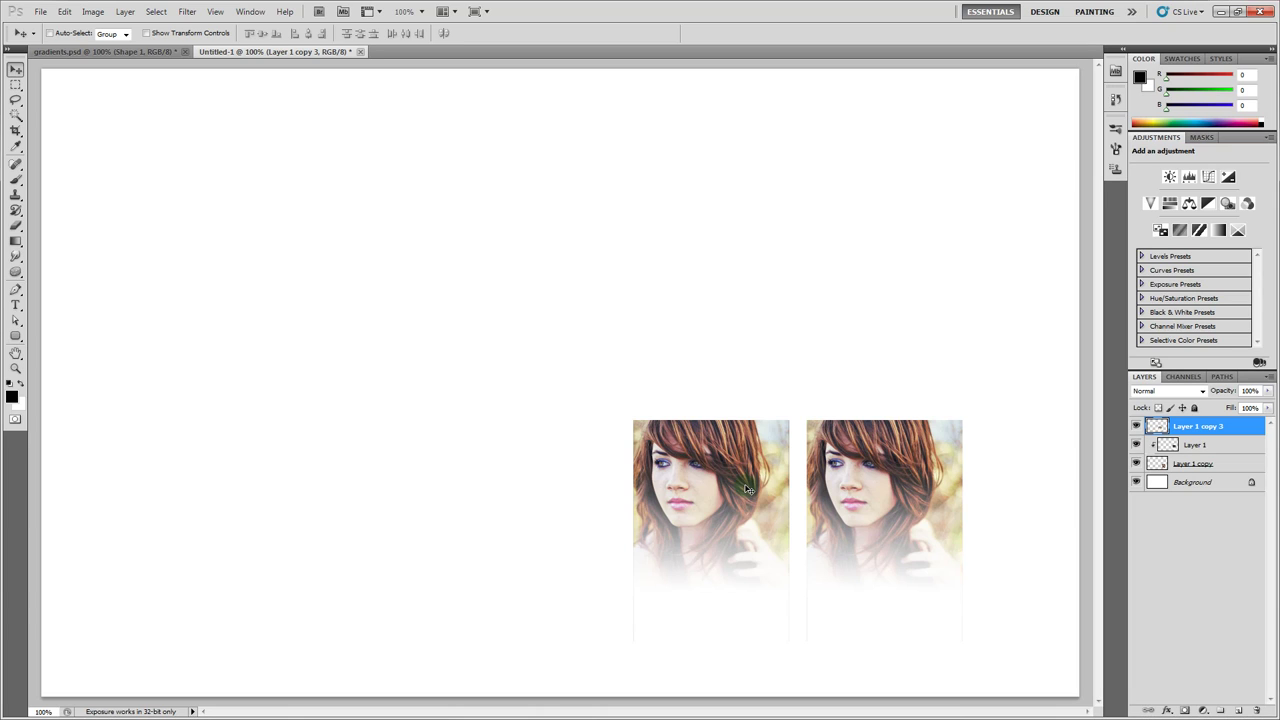
{"action": "left_click", "coordinate": [654, 423]}
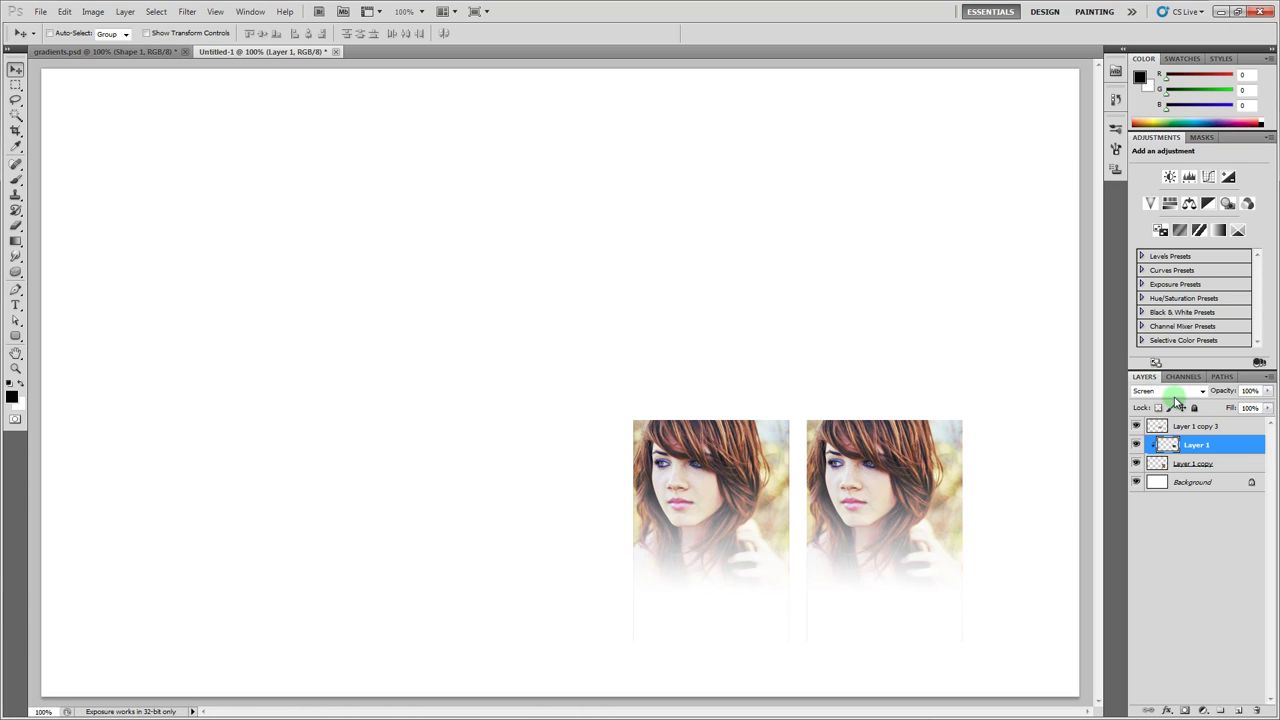
{"action": "left_click", "coordinate": [1170, 391]}
{"action": "left_click", "coordinate": [1175, 393]}
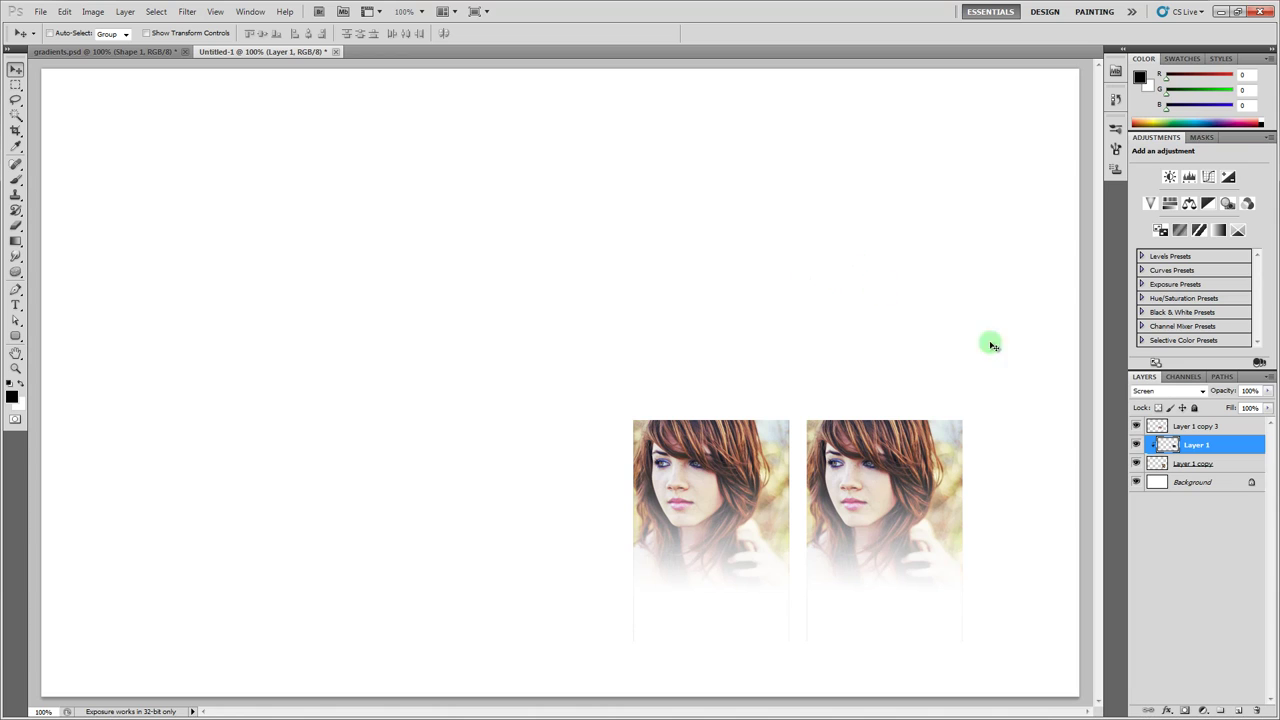
{"action": "left_click", "coordinate": [1192, 393]}
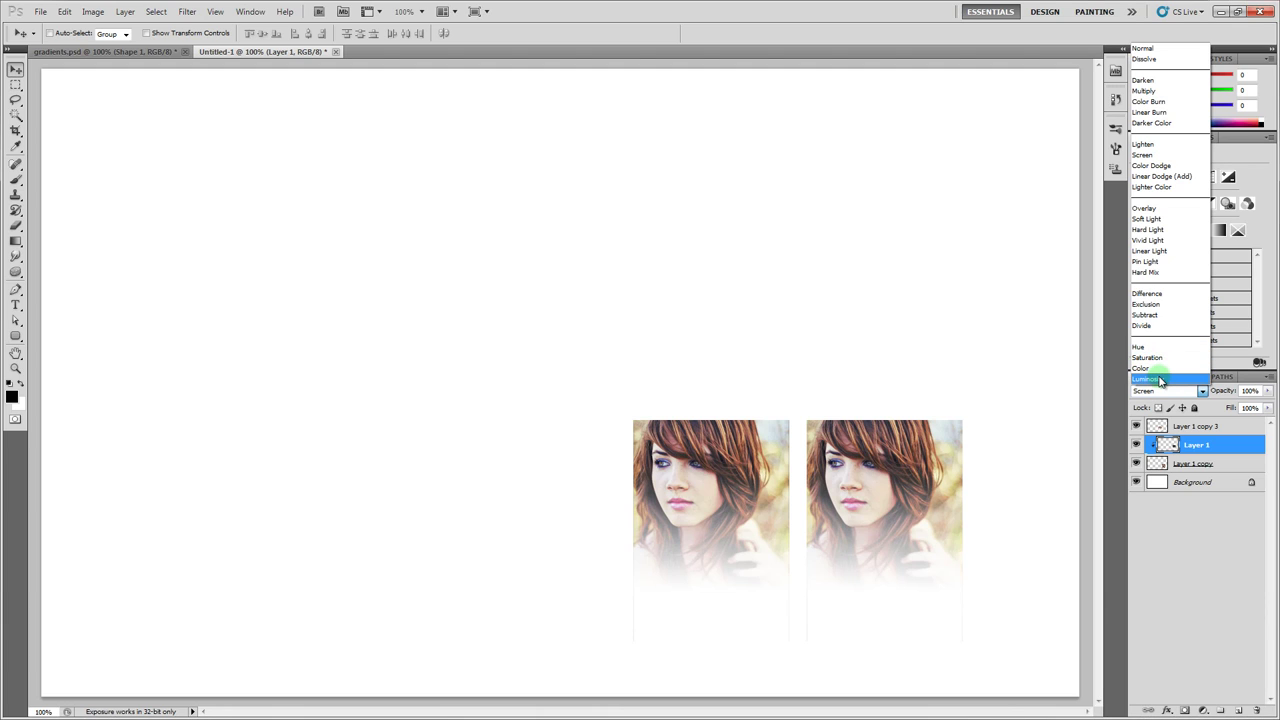
{"action": "left_click", "coordinate": [1220, 428]}
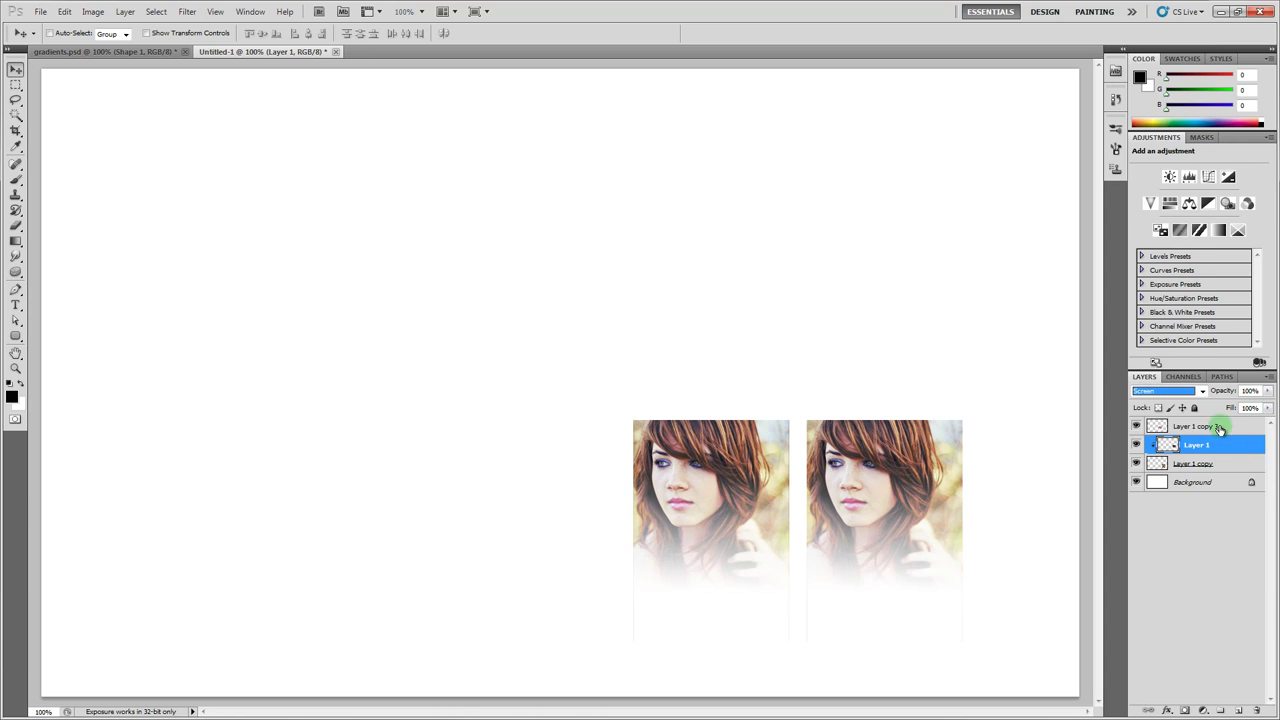
Delete Layer 1 copy 3 and the gradient on Layer 1, and place a duplicate of the remaining photo to its left
{"action": "left_click", "coordinate": [1200, 427]}
{"action": "left_click", "coordinate": [1190, 445], "text": "shift"}
{"action": "left_click", "coordinate": [1257, 711]}
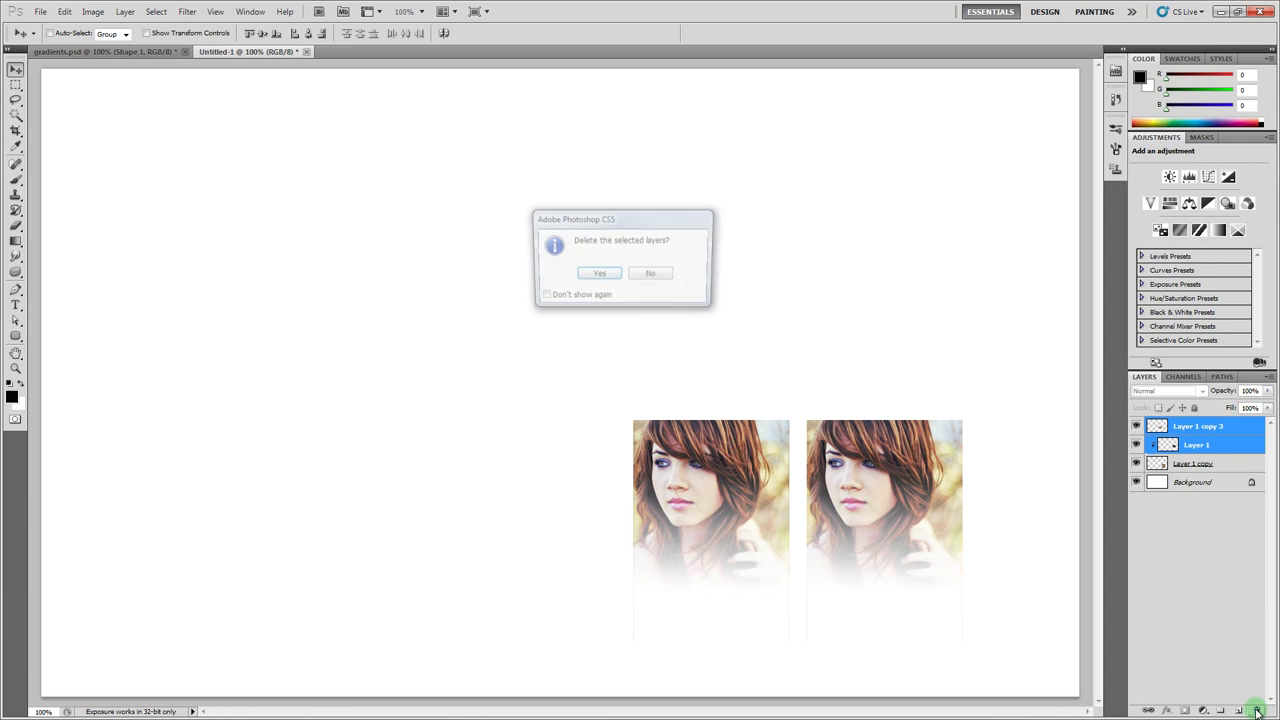
{"action": "left_click", "coordinate": [599, 273]}
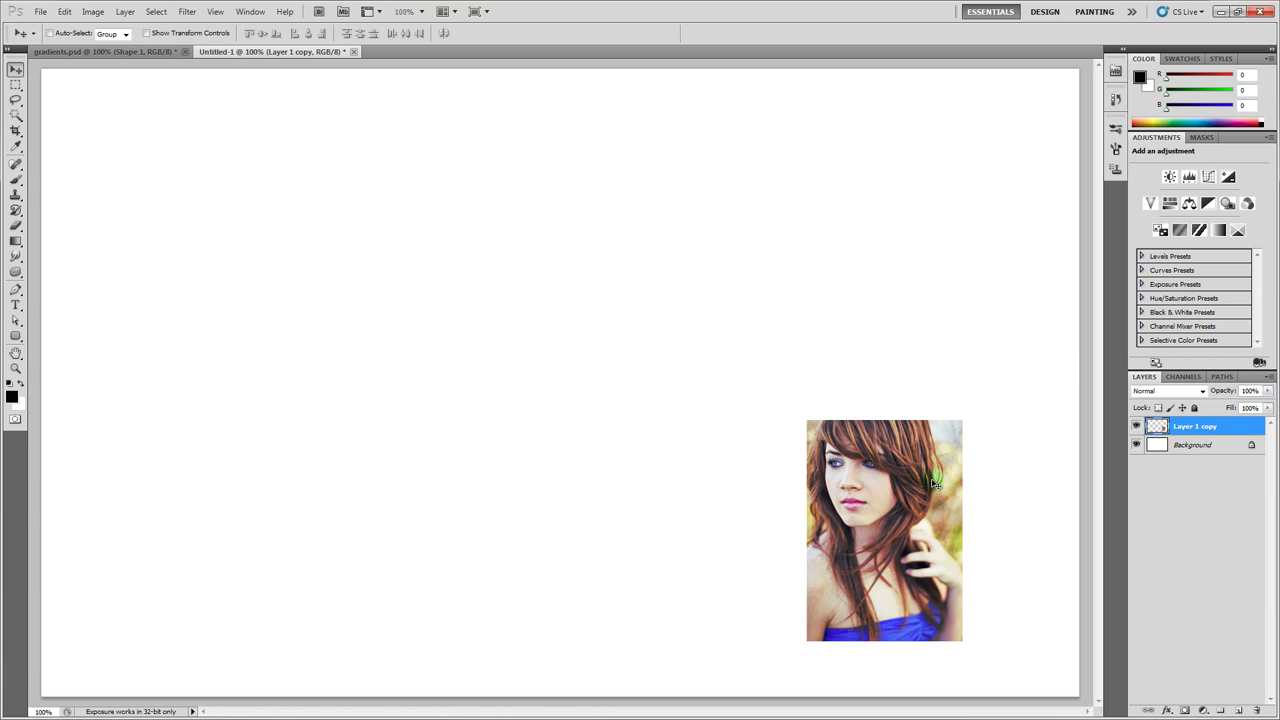
{"action": "left_click_drag", "start_coordinate": [933, 483], "coordinate": [566, 470]}
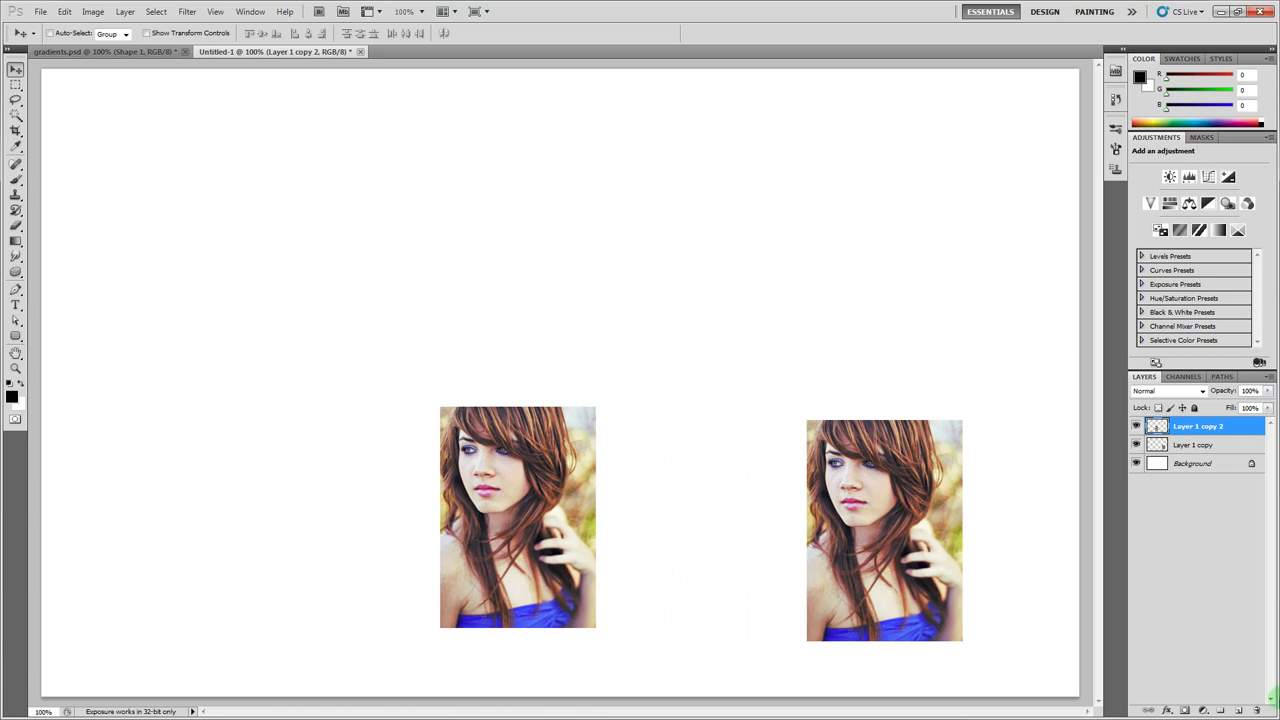
On a new layer, select a wide rectangle above the left photo, fill it with dark red #8d0000 and deselect it
{"action": "left_click", "coordinate": [1238, 710]}
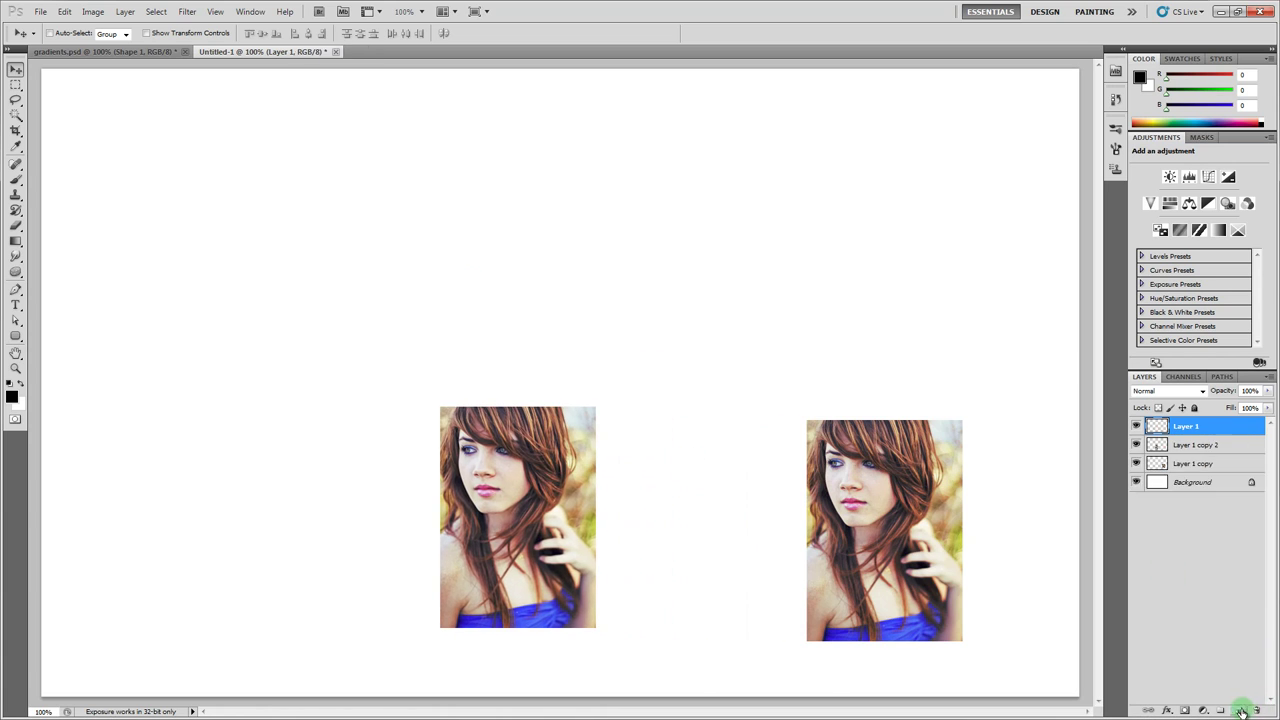
{"action": "left_click", "coordinate": [16, 85]}
{"action": "left_click_drag", "start_coordinate": [346, 223], "coordinate": [731, 425]}
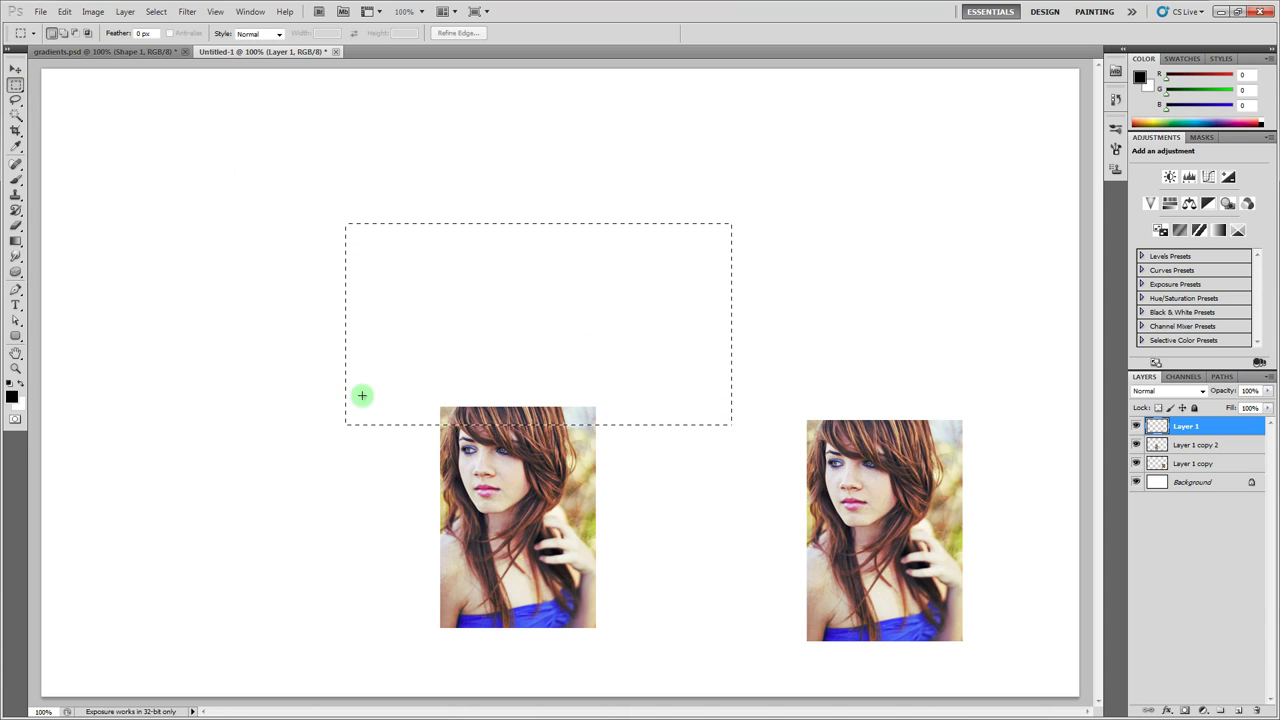
{"action": "left_click", "coordinate": [12, 398]}
{"action": "left_click_drag", "start_coordinate": [886, 160], "coordinate": [923, 186]}
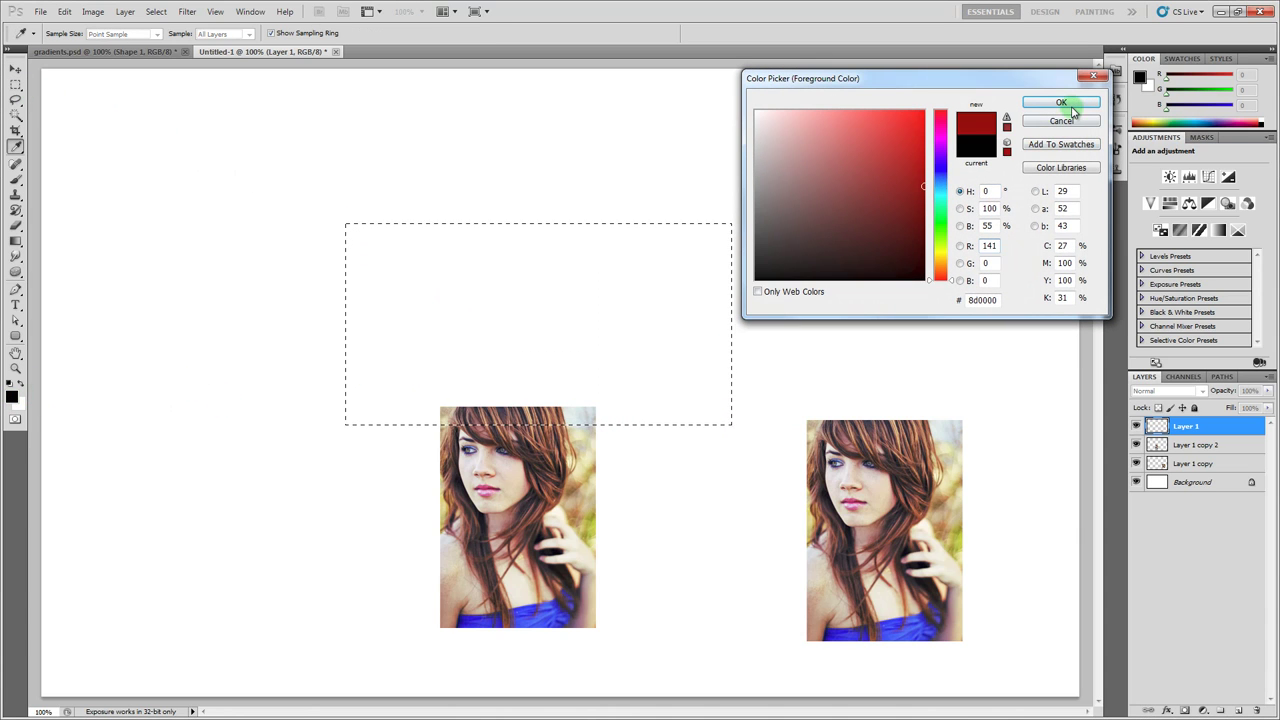
{"action": "left_click", "coordinate": [1071, 107]}
{"action": "key", "text": "alt+BackSpace"}
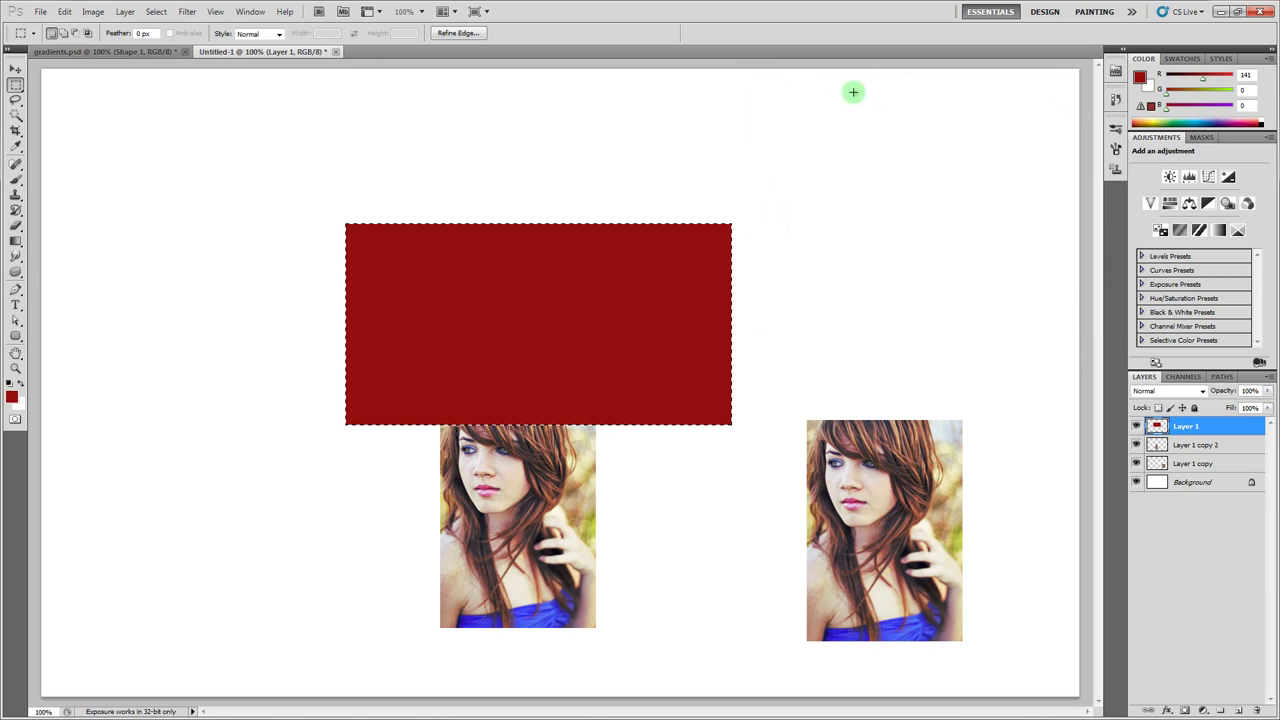
{"action": "key", "text": "ctrl+d"}
Bring Layer 1 copy 2 above the red rectangle's layer and move the photo up over the rectangle
{"action": "left_click", "coordinate": [1214, 445]}
{"action": "left_click_drag", "start_coordinate": [1214, 445], "coordinate": [1207, 426]}
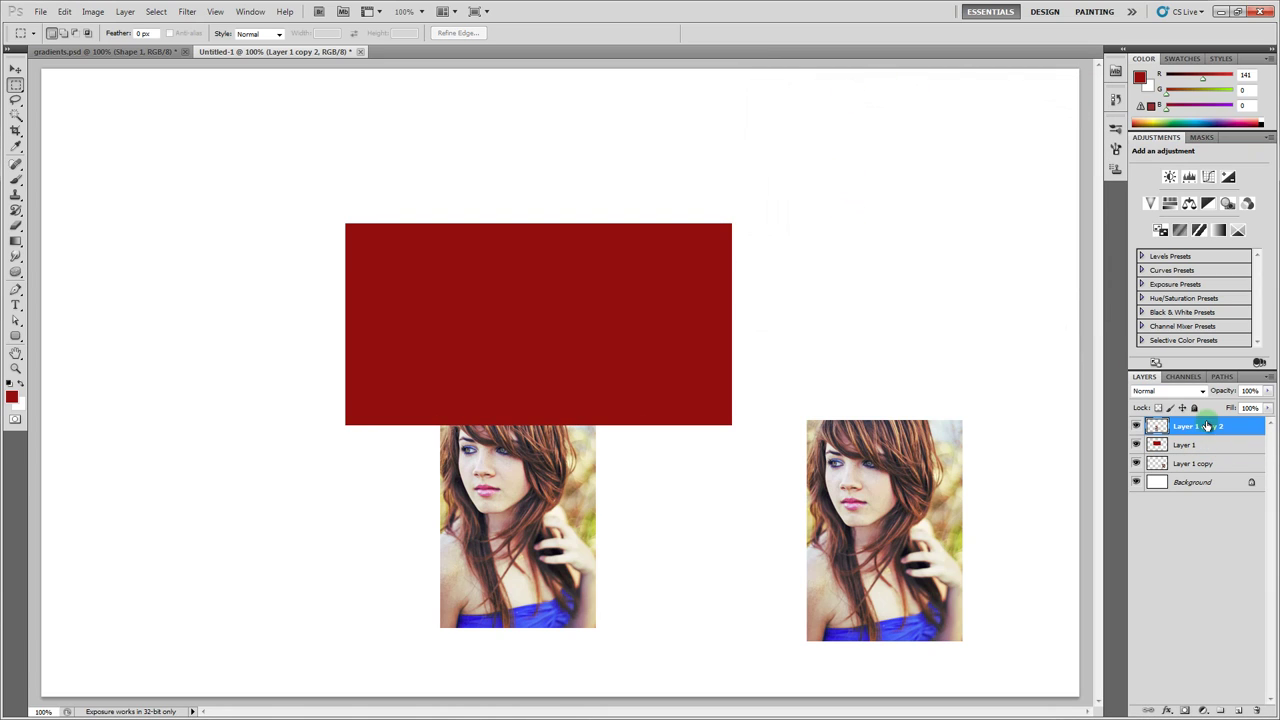
{"action": "left_click", "coordinate": [15, 69]}
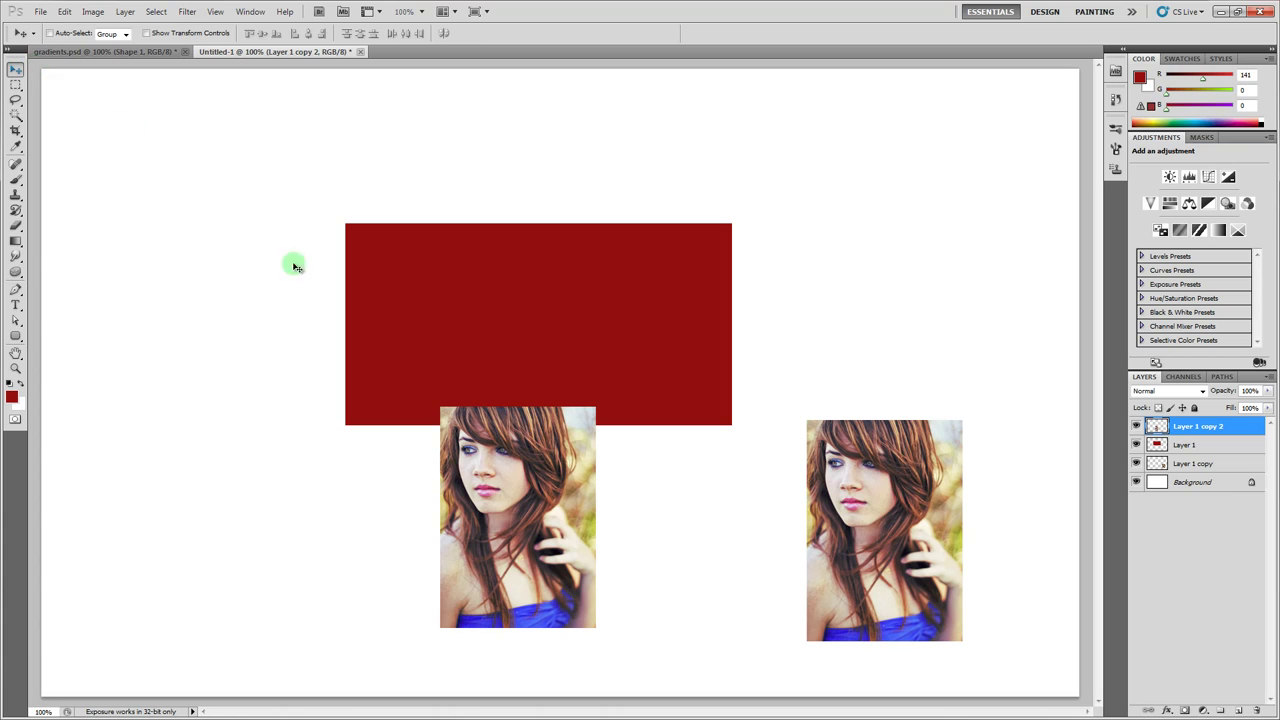
{"action": "left_click_drag", "start_coordinate": [520, 518], "coordinate": [522, 326]}
Try the Hue, Color and Saturation blending modes in turn on the photo over the red rectangle
{"action": "left_click", "coordinate": [1168, 391]}
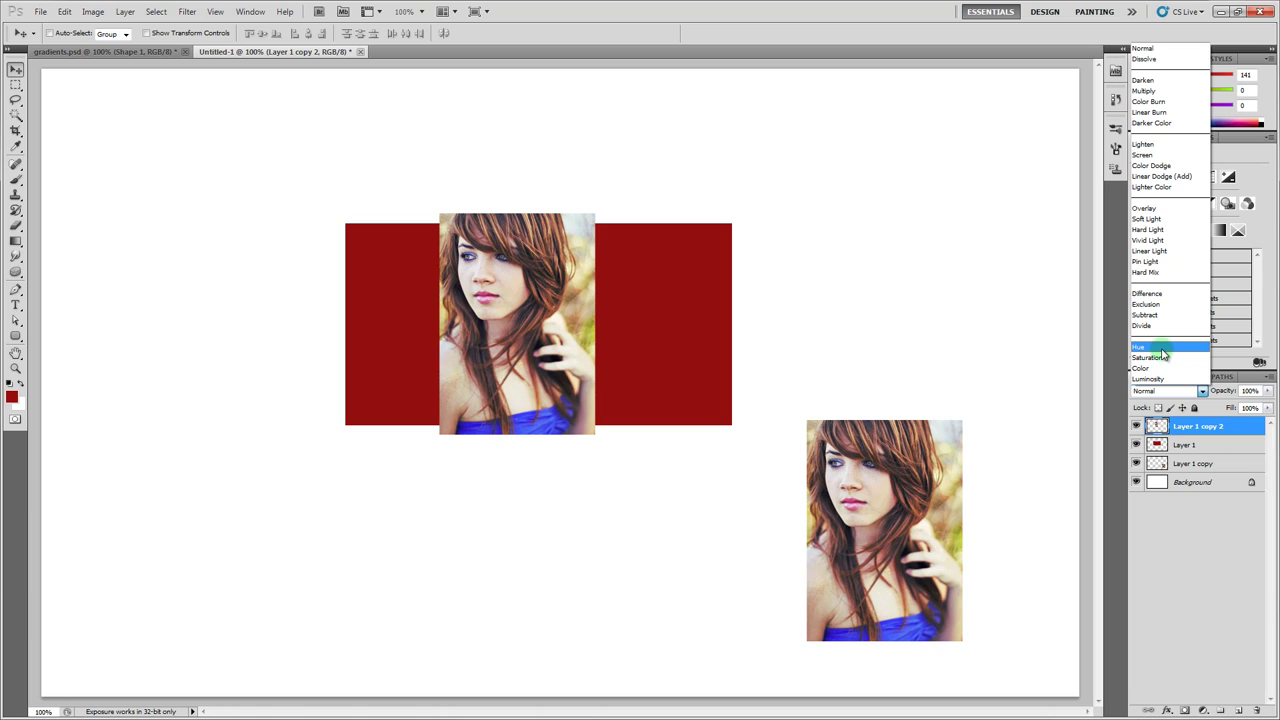
{"action": "left_click", "coordinate": [1163, 350]}
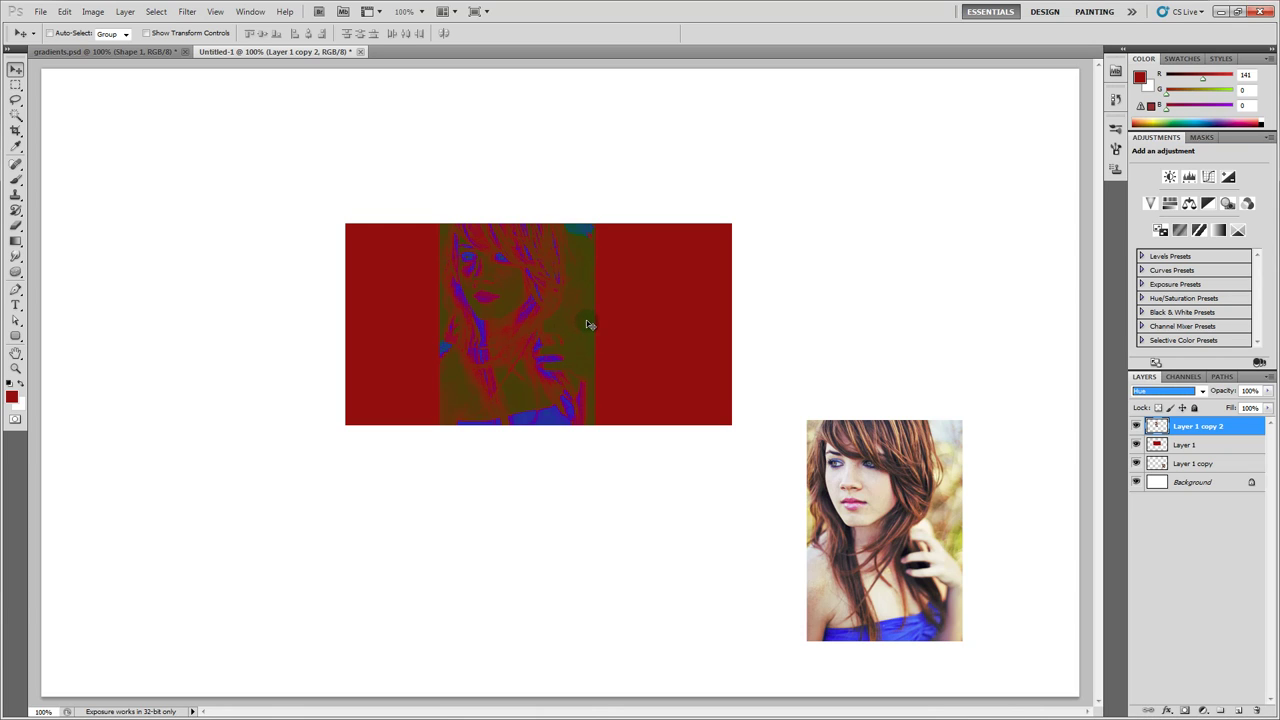
{"action": "left_click", "coordinate": [1176, 391]}
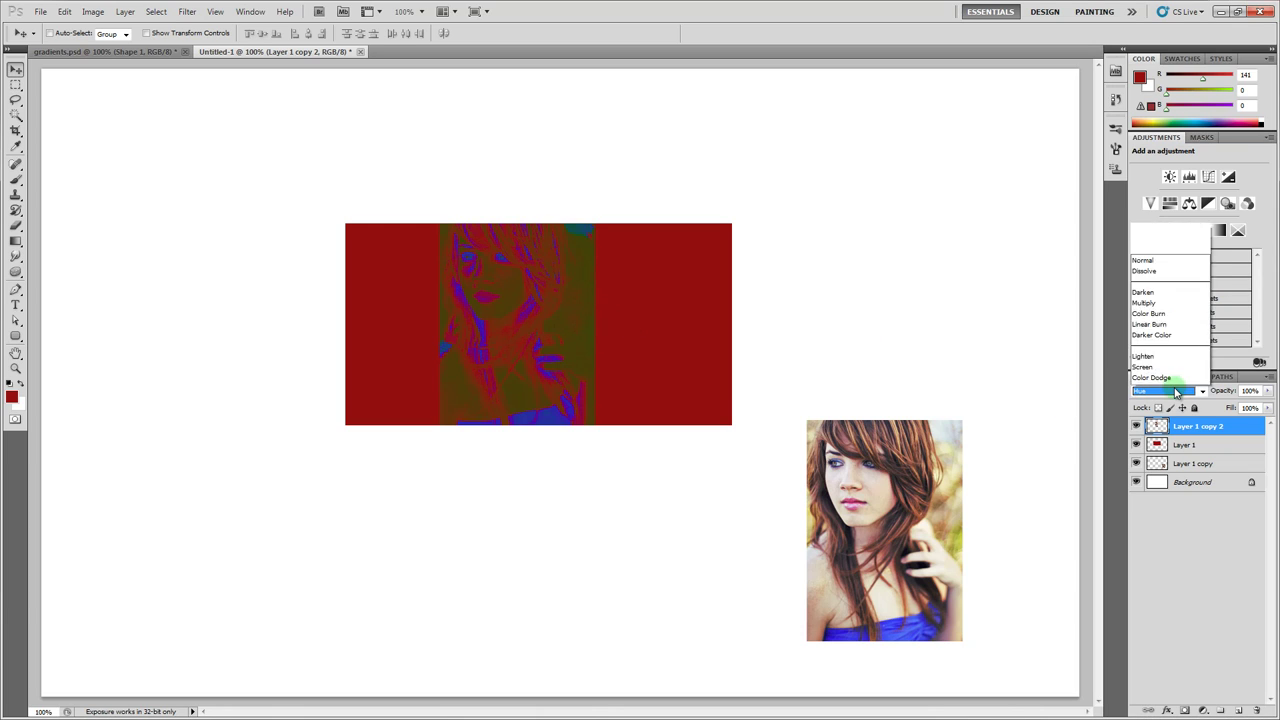
{"action": "left_click", "coordinate": [1155, 366]}
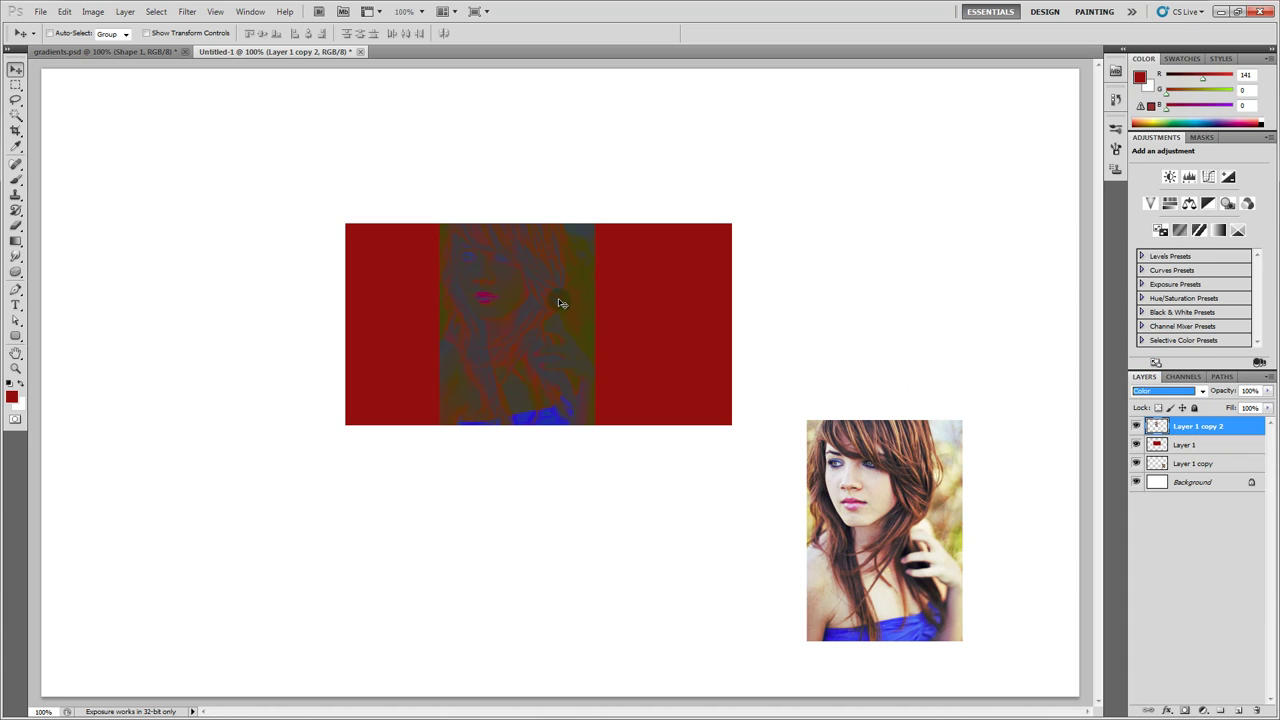
{"action": "left_click", "coordinate": [1142, 393]}
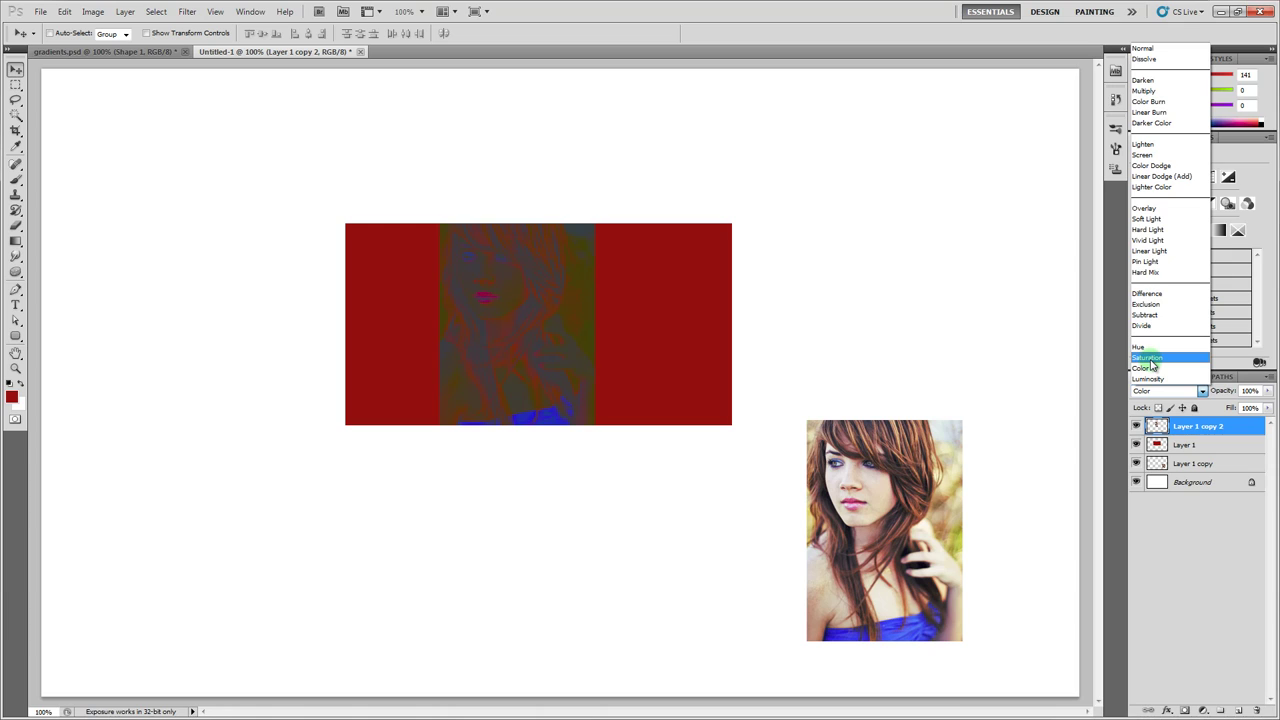
{"action": "left_click", "coordinate": [1148, 358]}
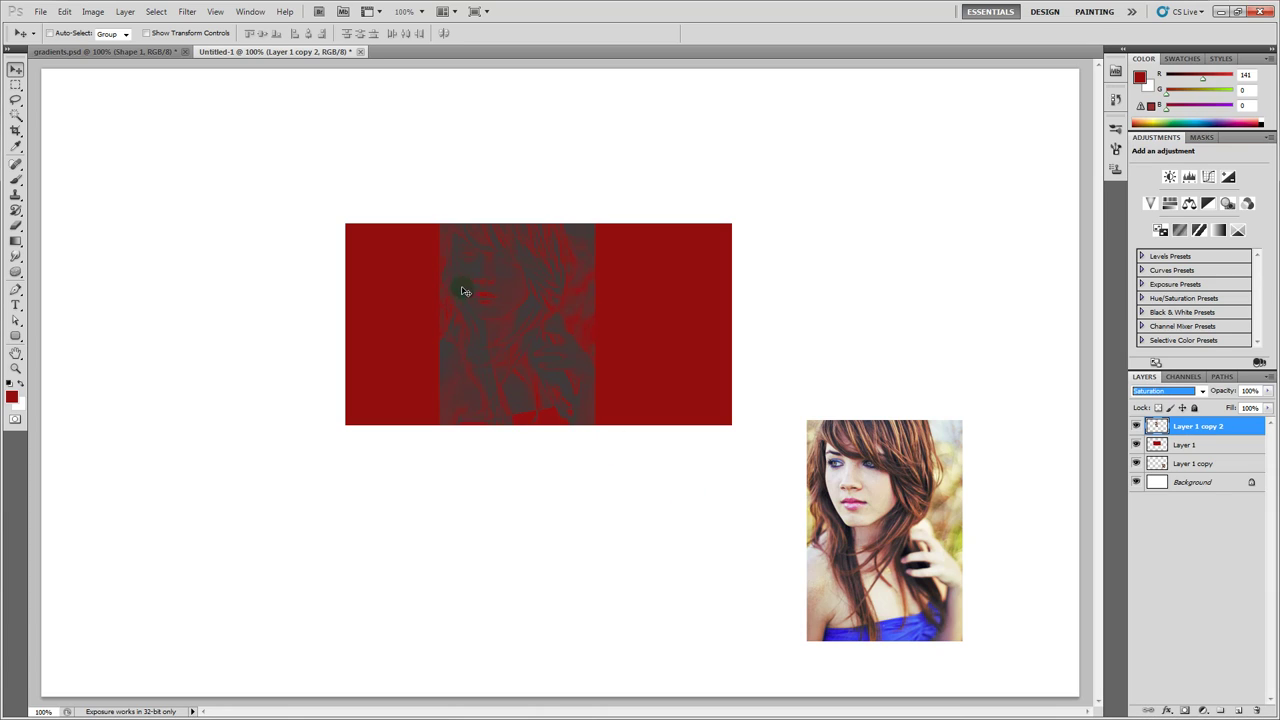
Set the photo's blending mode to Luminosity and shift it down and slightly left so it overhangs the red rectangle's lower edge
{"action": "left_click", "coordinate": [1155, 389]}
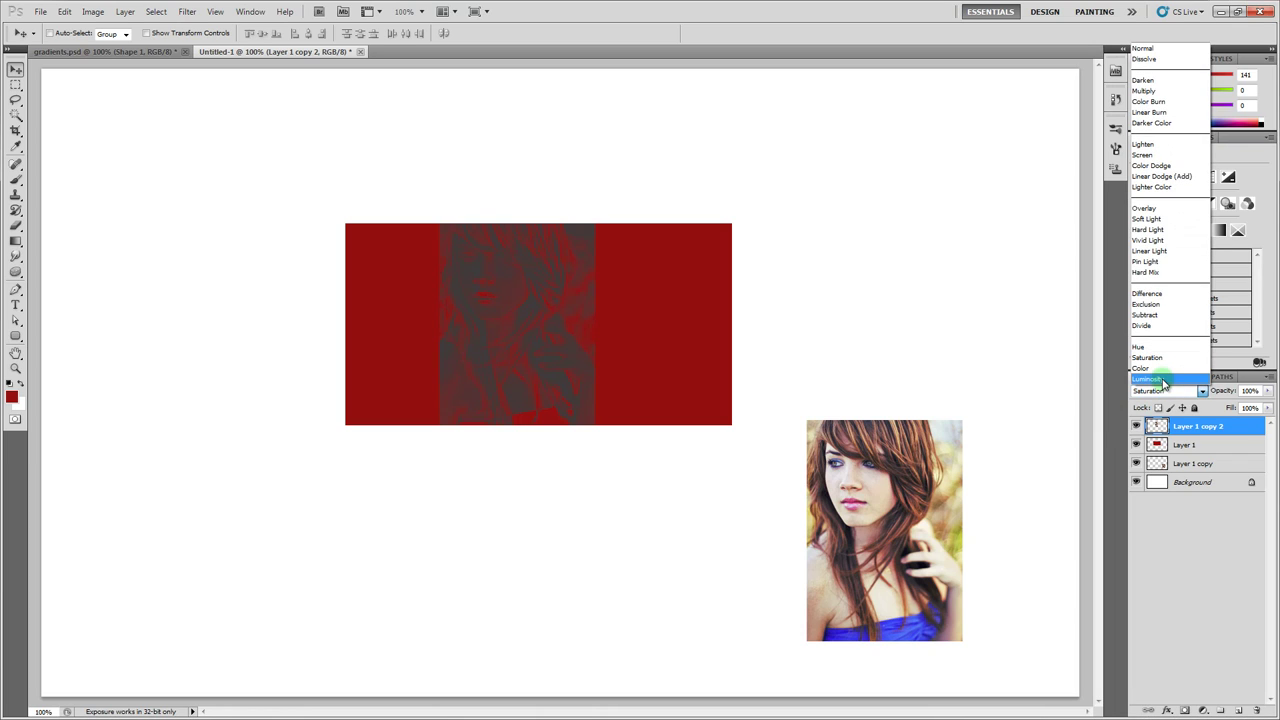
{"action": "left_click", "coordinate": [1160, 380]}
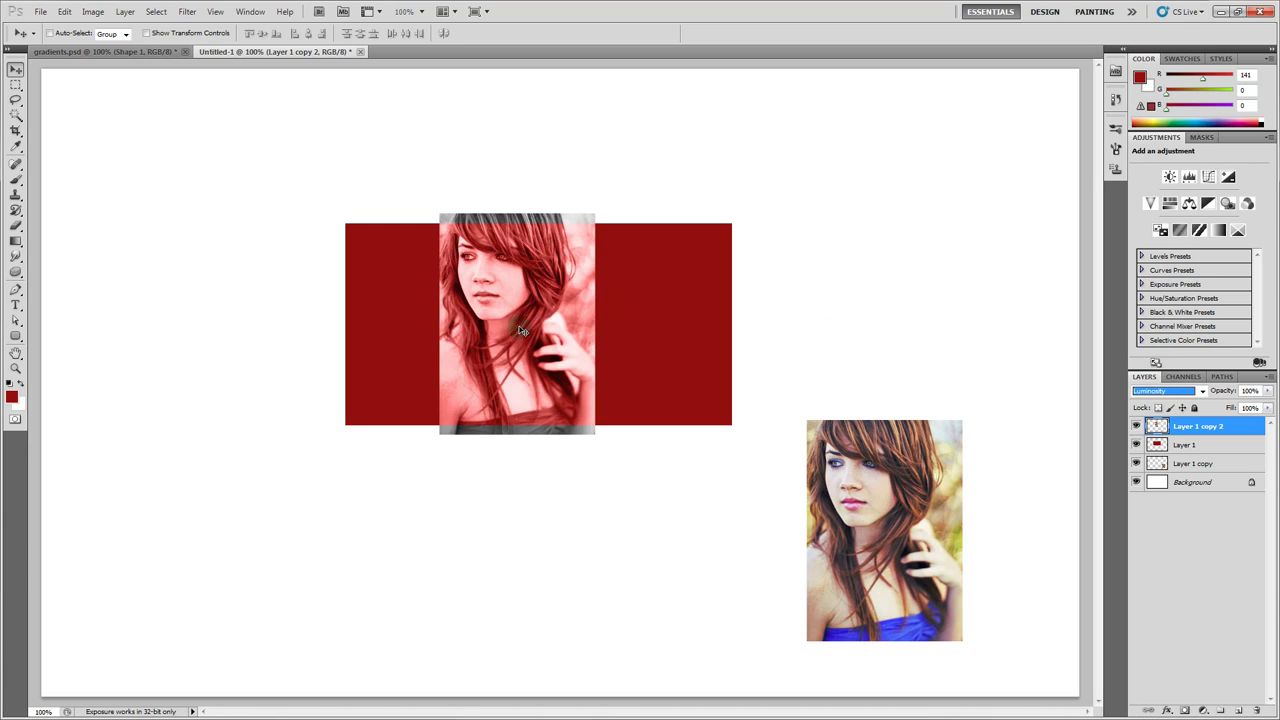
{"action": "left_click", "coordinate": [1158, 390]}
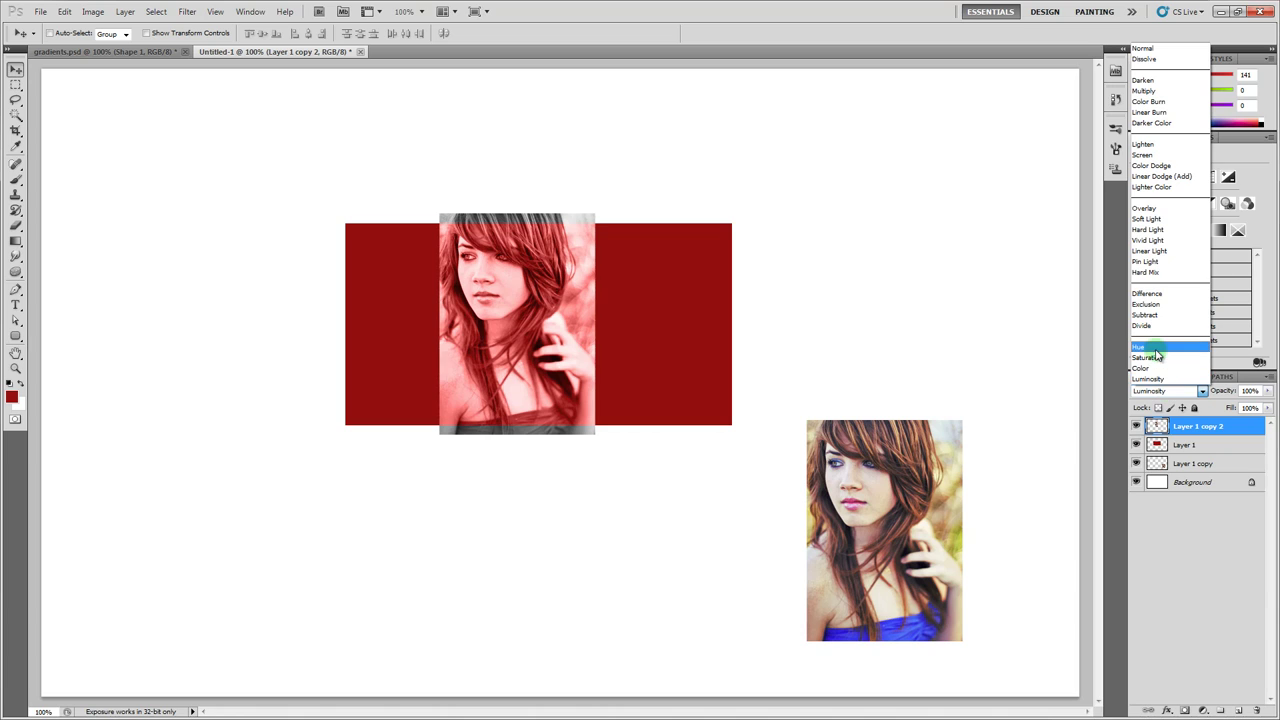
{"action": "left_click", "coordinate": [1148, 379]}
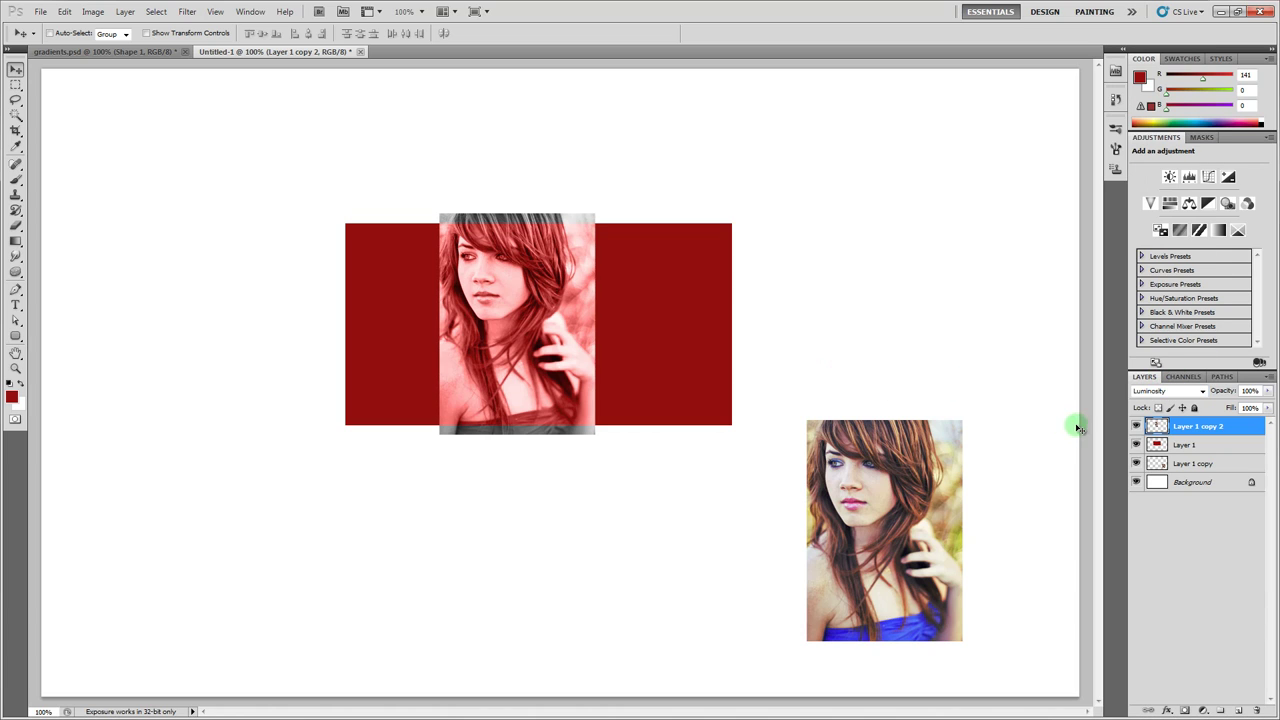
{"action": "left_click_drag", "start_coordinate": [549, 316], "coordinate": [535, 345]}
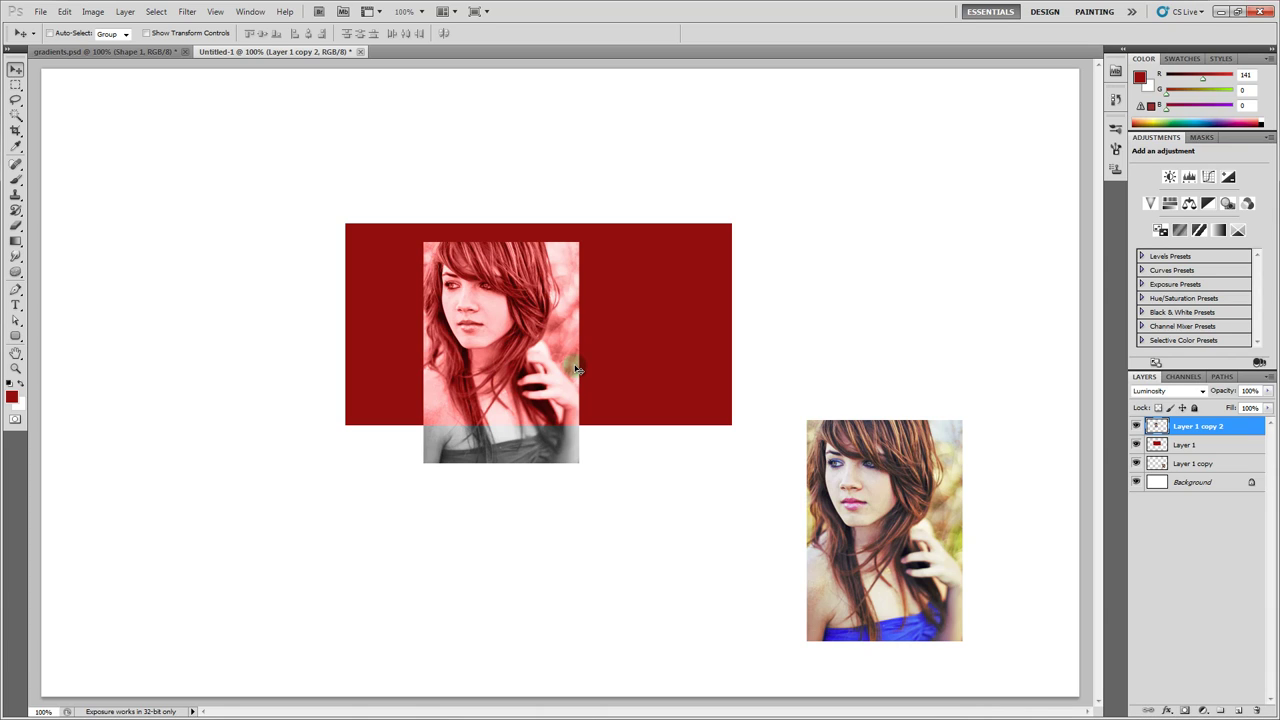
Make three overlapping duplicates of the Luminosity-blended photo, each offset to the right over the red rectangle
{"action": "right_click", "coordinate": [1190, 427]}
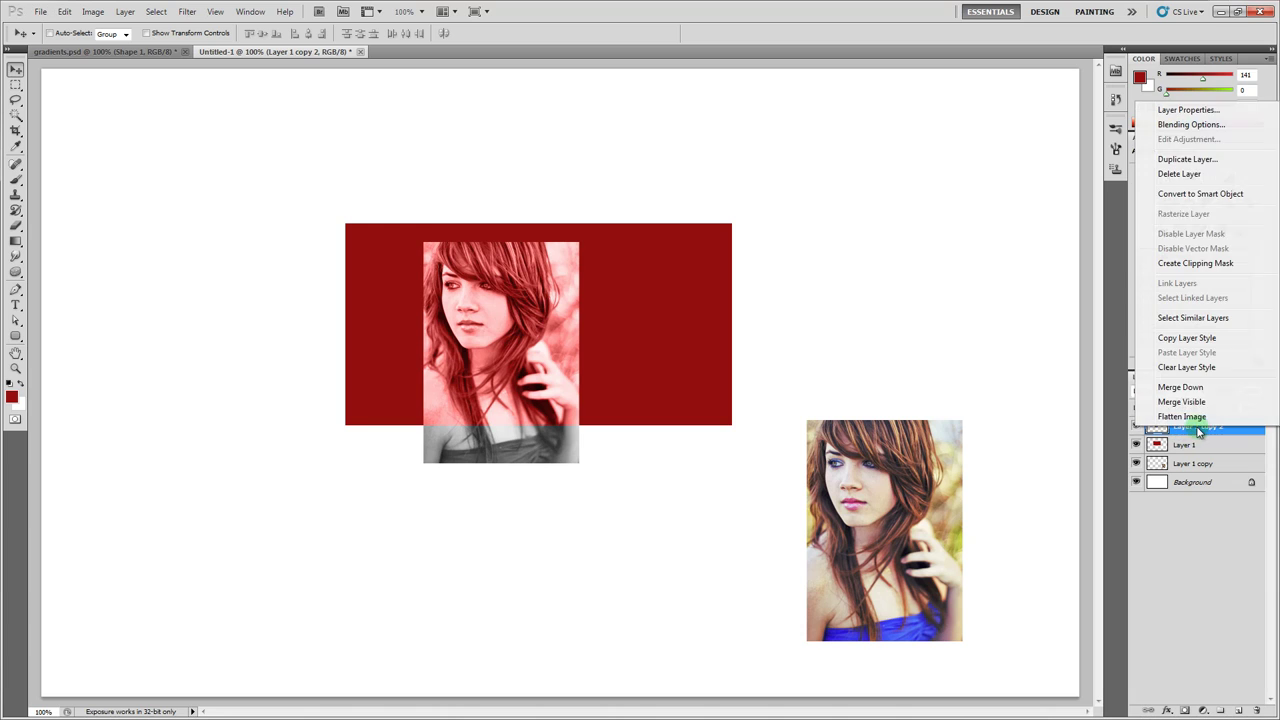
{"action": "left_click", "coordinate": [625, 362]}
{"action": "left_click_drag", "start_coordinate": [591, 375], "coordinate": [618, 388]}
Rename Layer 1 copy 2, the lowest of the four stacked photo layers, as Luminosity
{"action": "left_click", "coordinate": [1195, 482]}
{"action": "right_click", "coordinate": [1190, 482]}
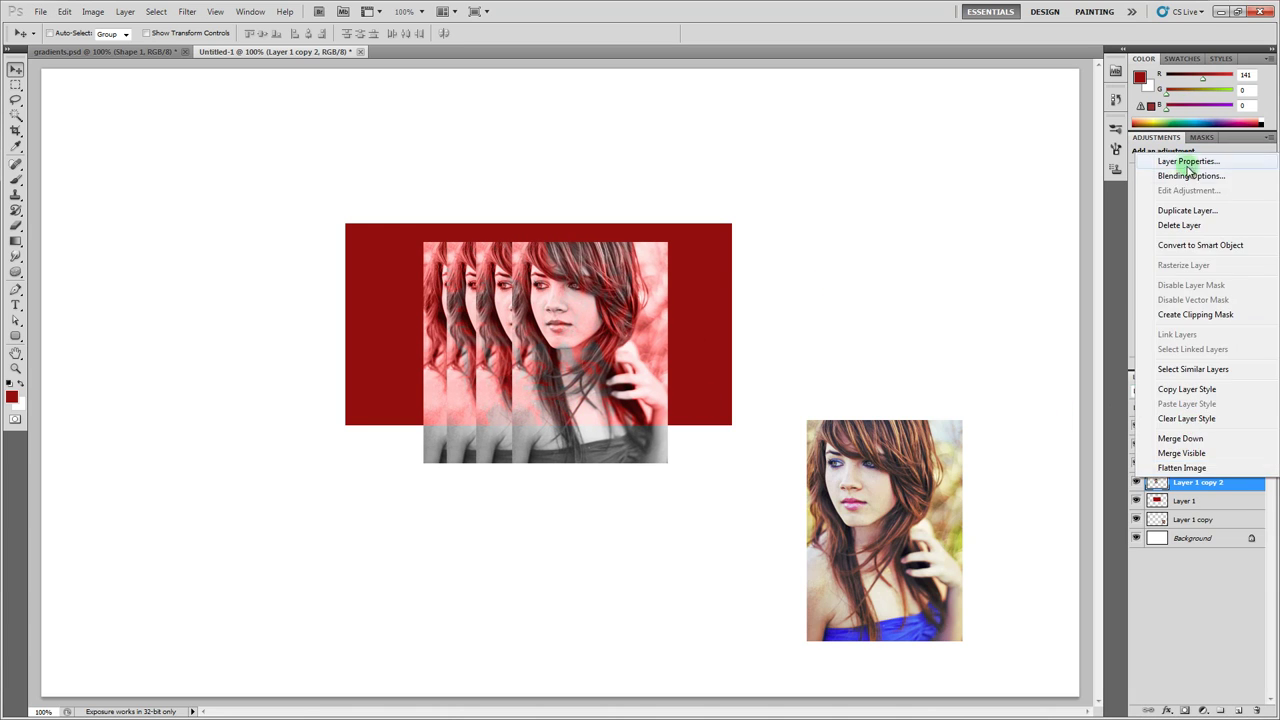
{"action": "left_click", "coordinate": [1188, 170]}
{"action": "type", "text": "l"}
{"action": "key", "text": "Return"}
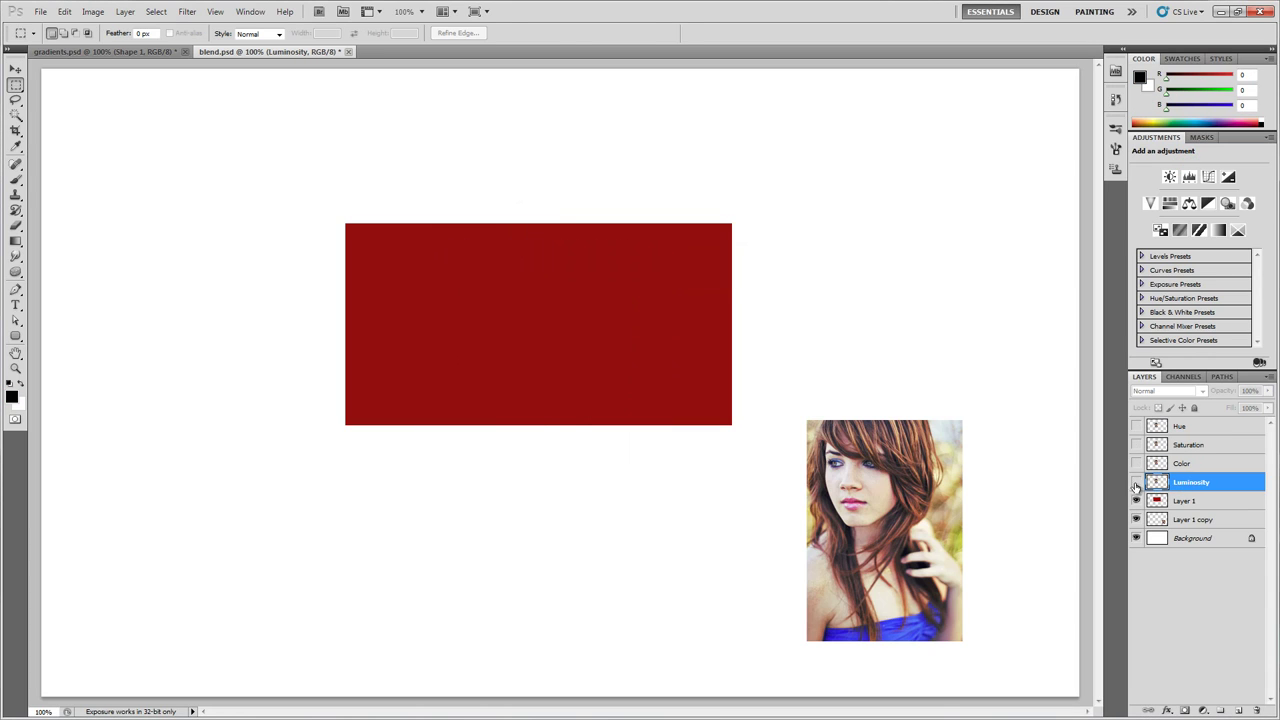
Show the Luminosity, Color, Saturation and Hue layers one after another, from the lowest up
{"action": "left_click", "coordinate": [1136, 483]}
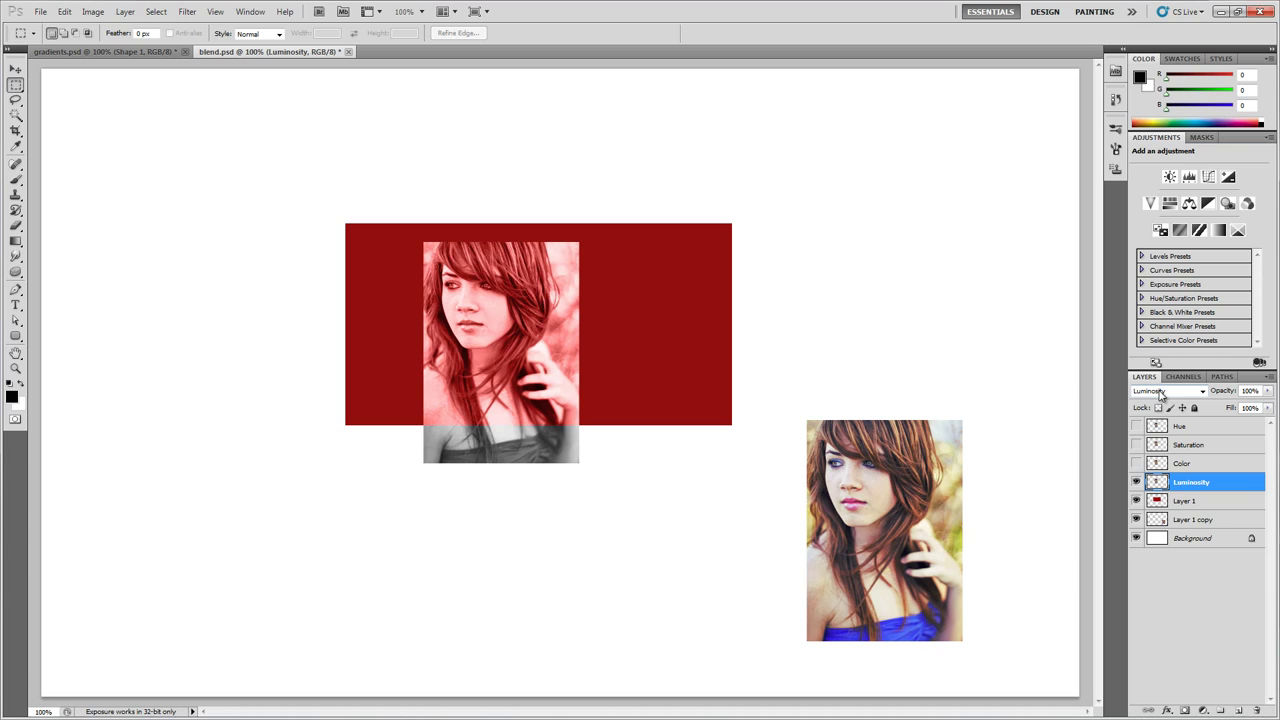
{"action": "left_click", "coordinate": [1182, 465]}
{"action": "left_click", "coordinate": [1136, 464]}
{"action": "left_click", "coordinate": [1163, 447]}
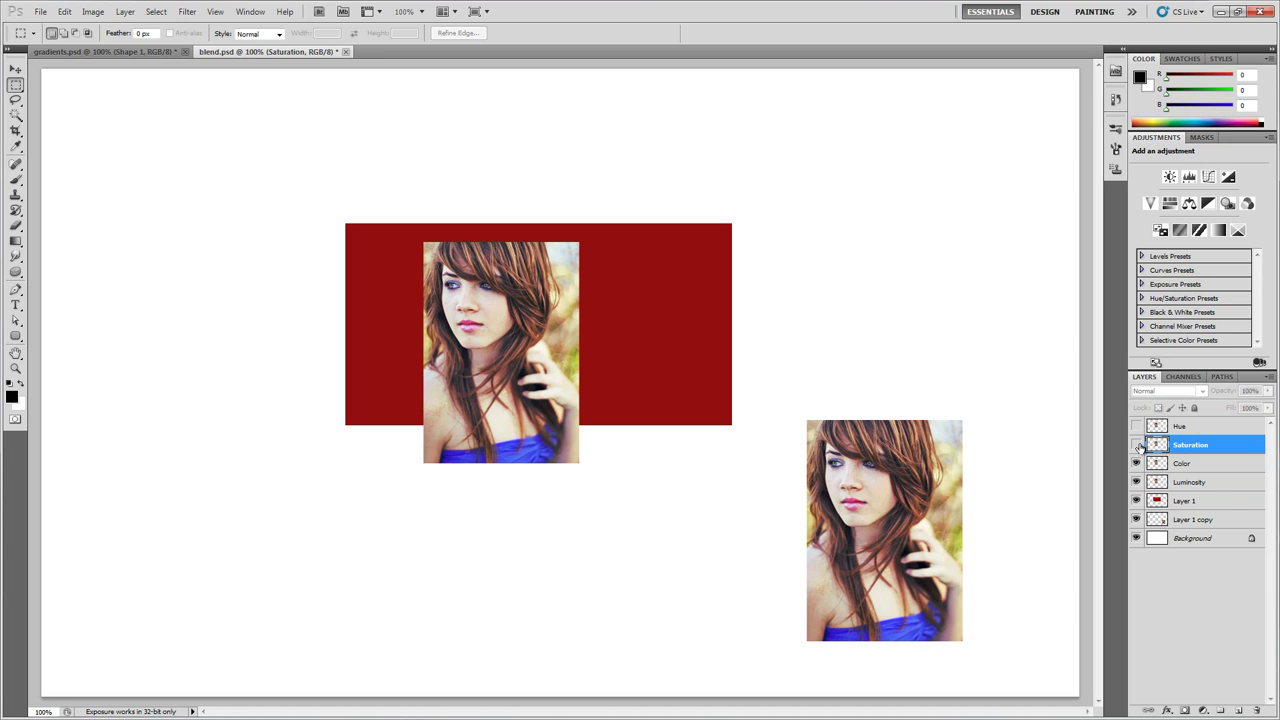
{"action": "left_click", "coordinate": [1137, 445]}
{"action": "left_click", "coordinate": [1183, 428]}
{"action": "left_click", "coordinate": [1136, 427]}
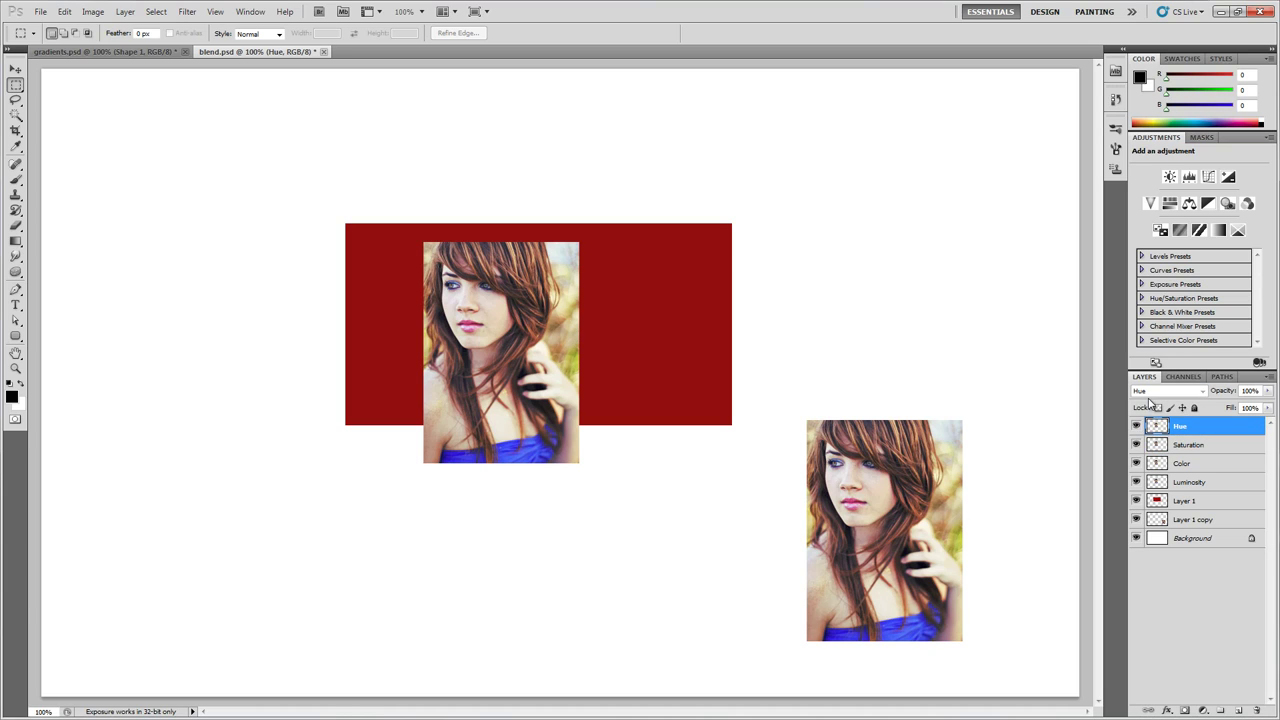
Hide the Hue, Saturation and Color layers, and compare the Luminosity layer with and without Color above it
{"action": "left_click_drag", "start_coordinate": [1136, 427], "coordinate": [1136, 464]}
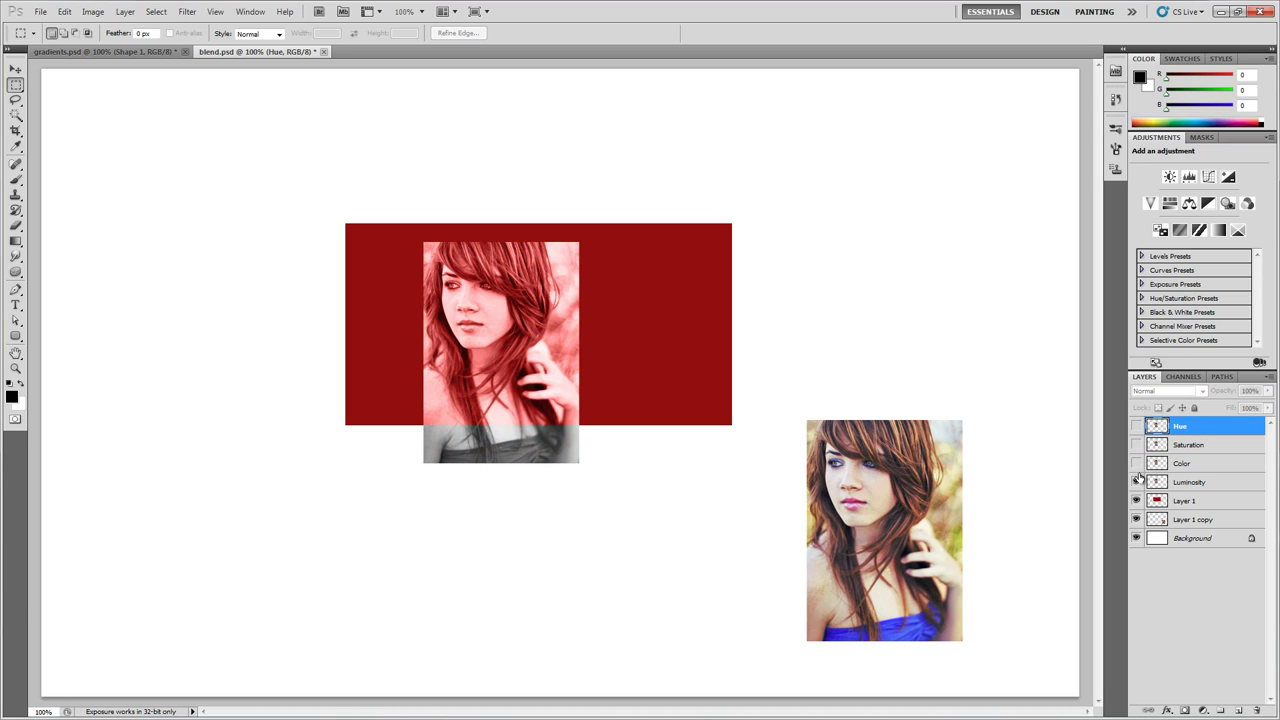
{"action": "left_click", "coordinate": [1190, 484]}
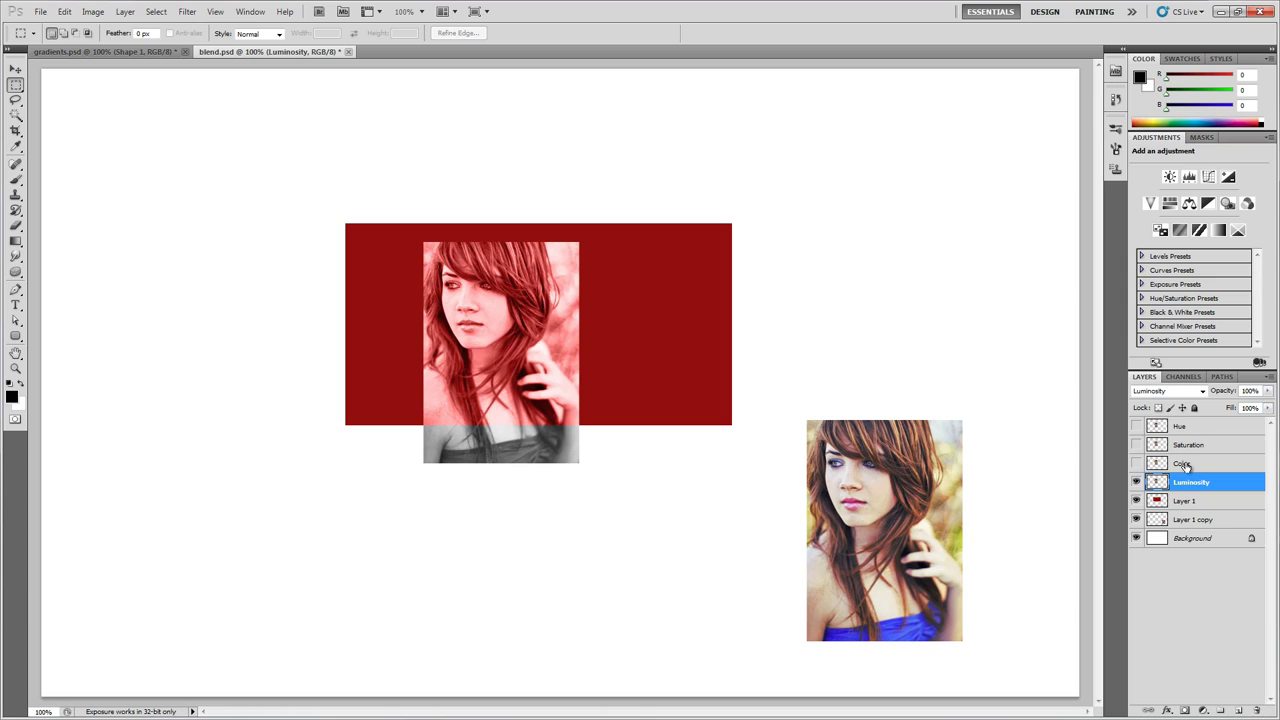
{"action": "left_click", "coordinate": [1183, 465]}
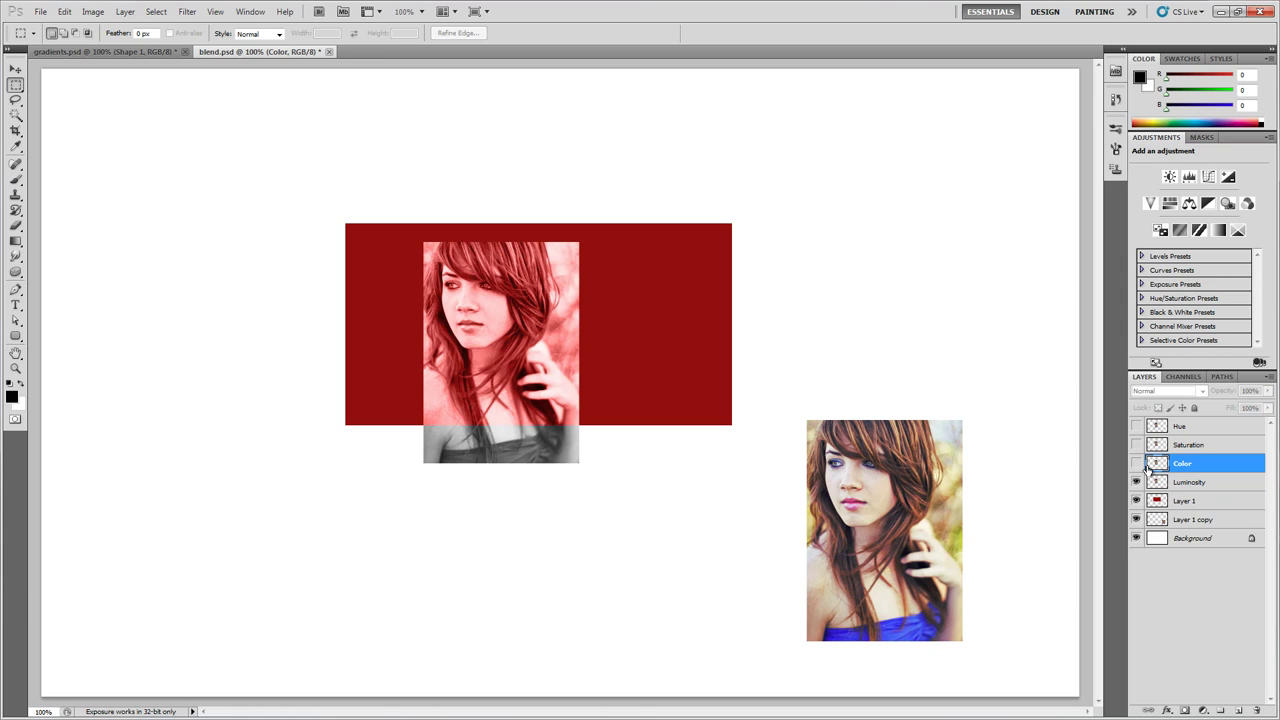
{"action": "left_click", "coordinate": [1136, 464]}
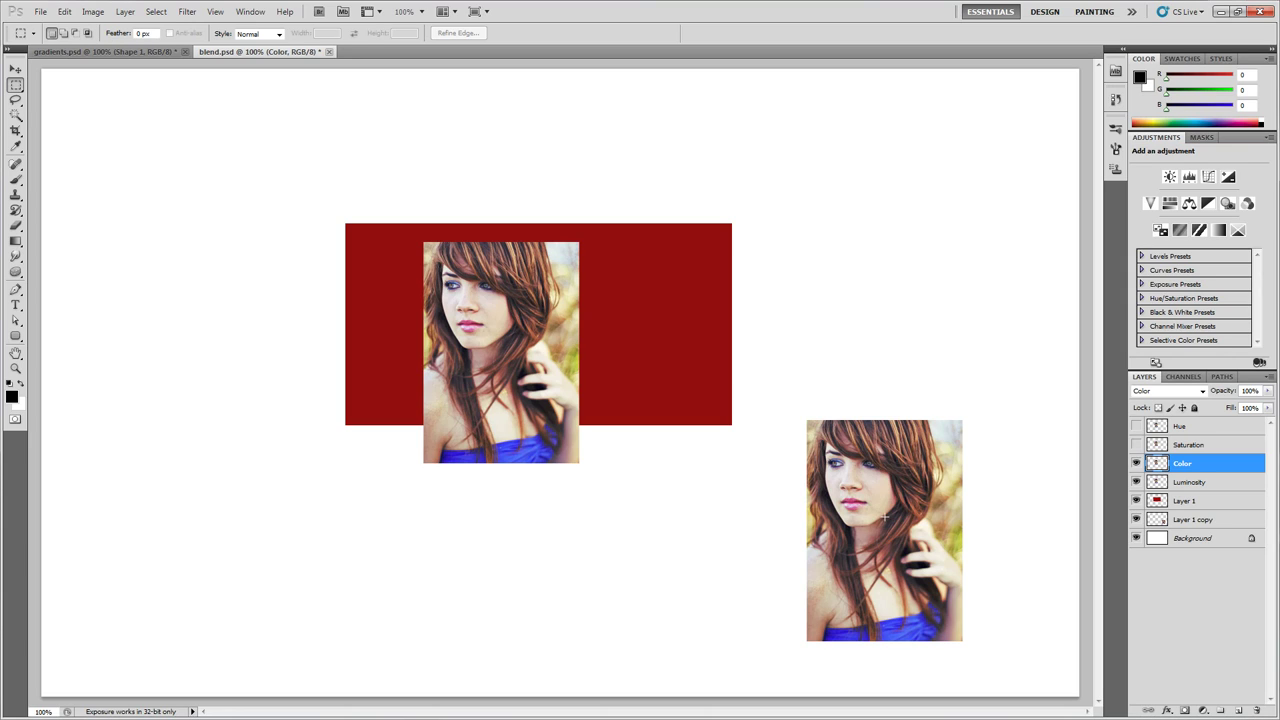
{"action": "left_click", "coordinate": [1136, 464]}
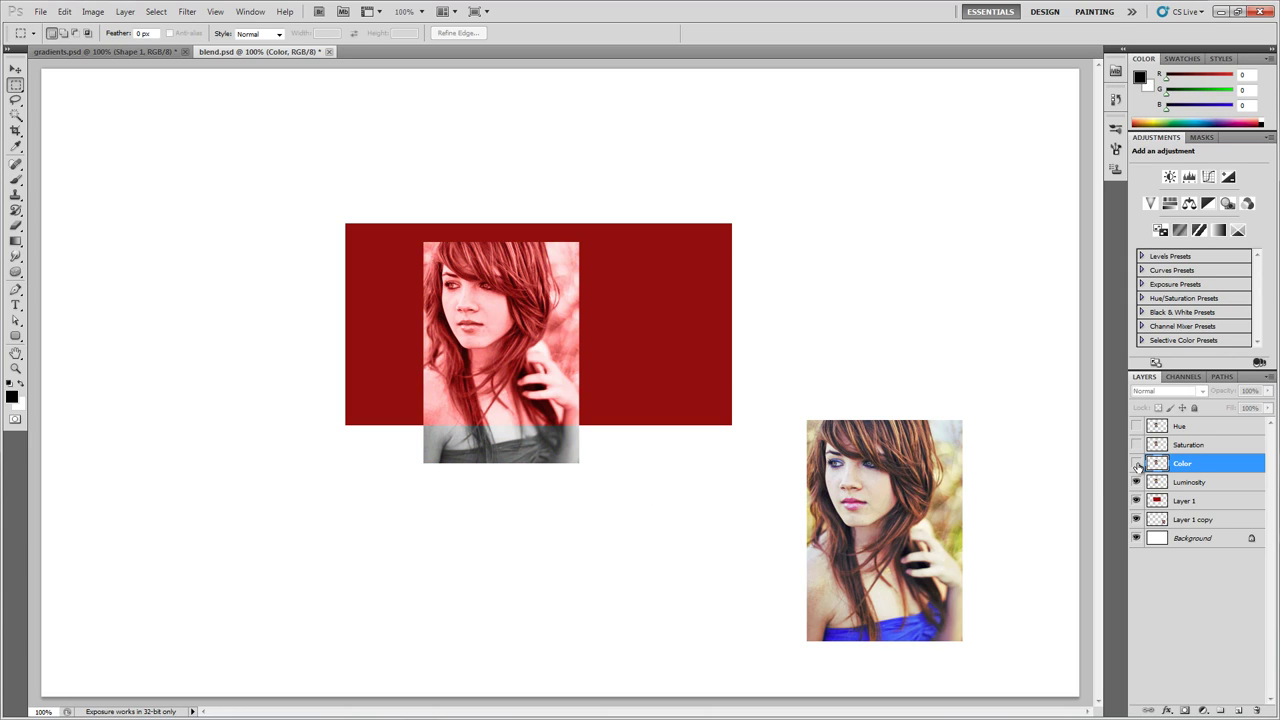
Show the Saturation and Hue layers above Luminosity while Color is hidden, and select the Luminosity layer
{"action": "left_click", "coordinate": [1193, 448]}
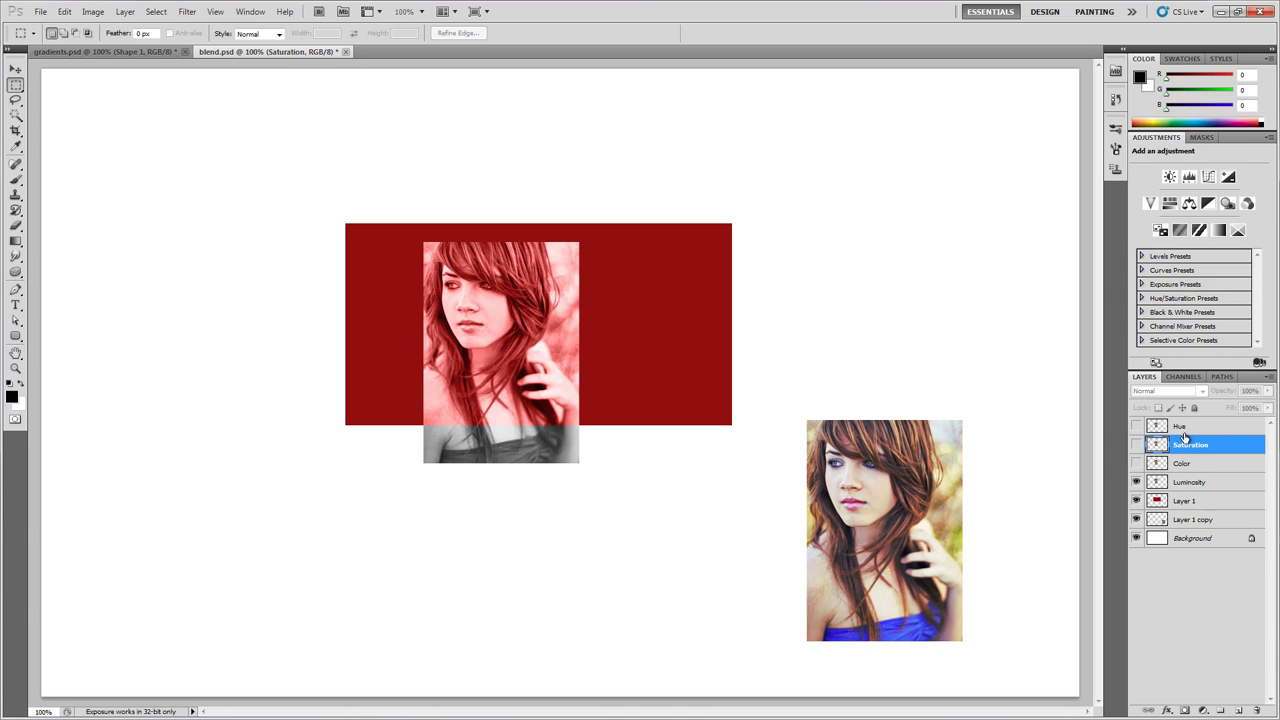
{"action": "left_click", "coordinate": [1137, 445]}
{"action": "left_click", "coordinate": [1136, 427]}
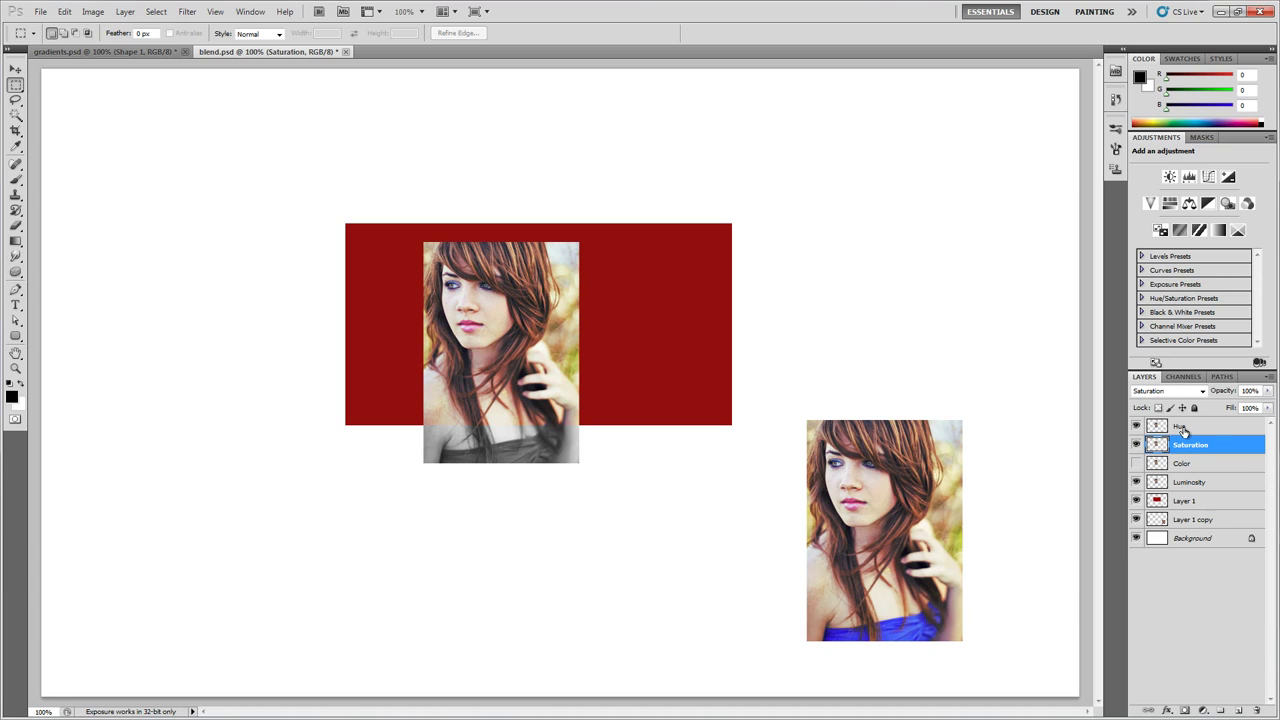
{"action": "left_click", "coordinate": [1180, 432]}
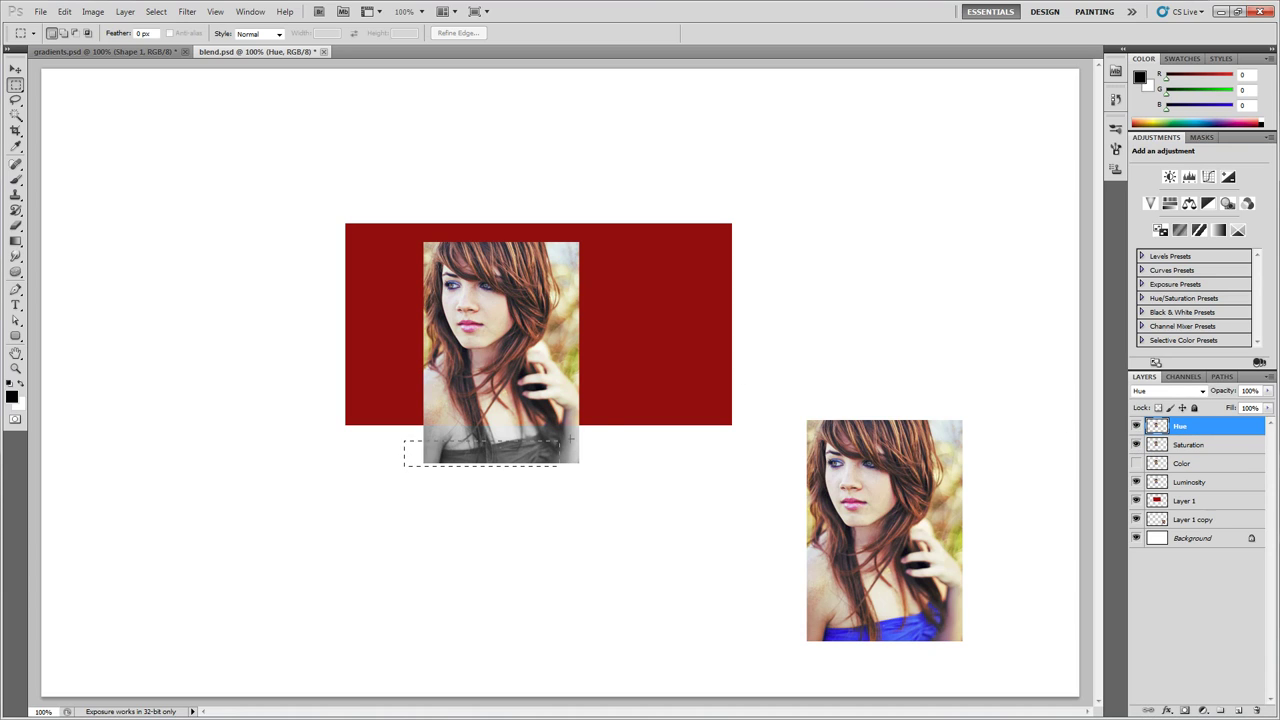
{"action": "left_click_drag", "start_coordinate": [570, 438], "coordinate": [603, 424]}
{"action": "left_click", "coordinate": [600, 423]}
{"action": "left_click", "coordinate": [1192, 484]}
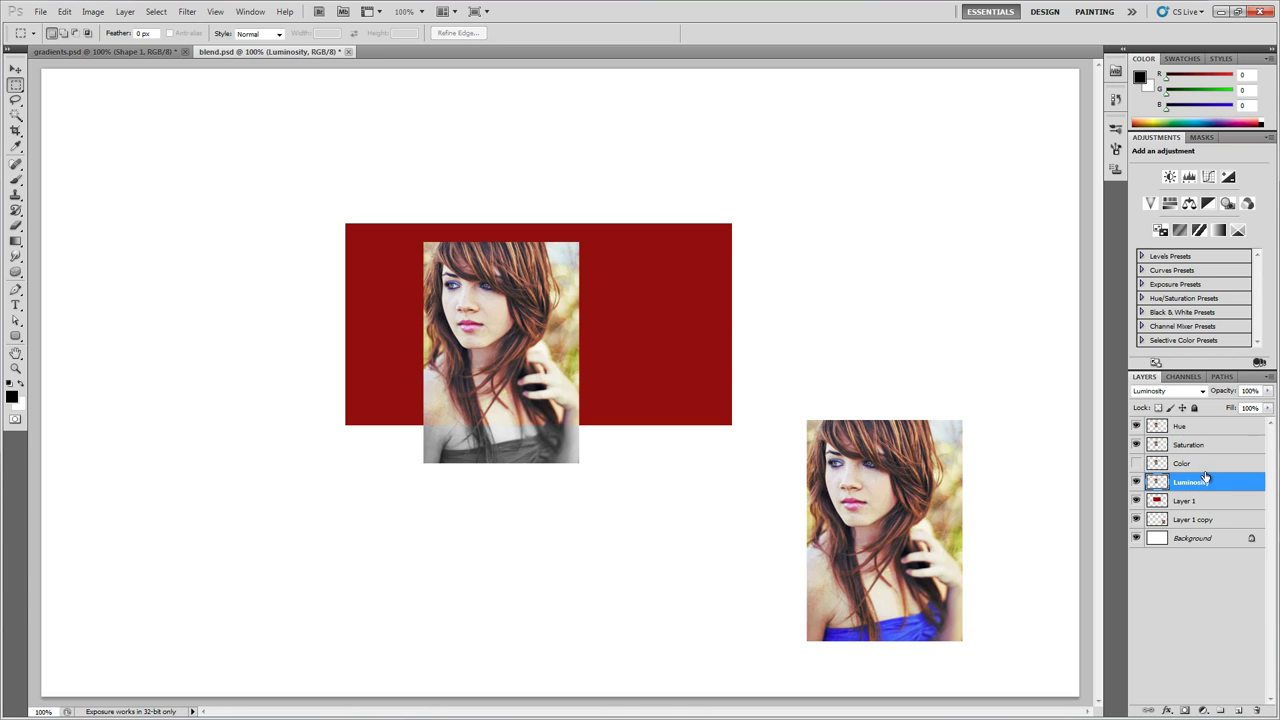
Hide the Saturation and Hue layers, and show the Color layer above Luminosity
{"action": "left_click", "coordinate": [1195, 447]}
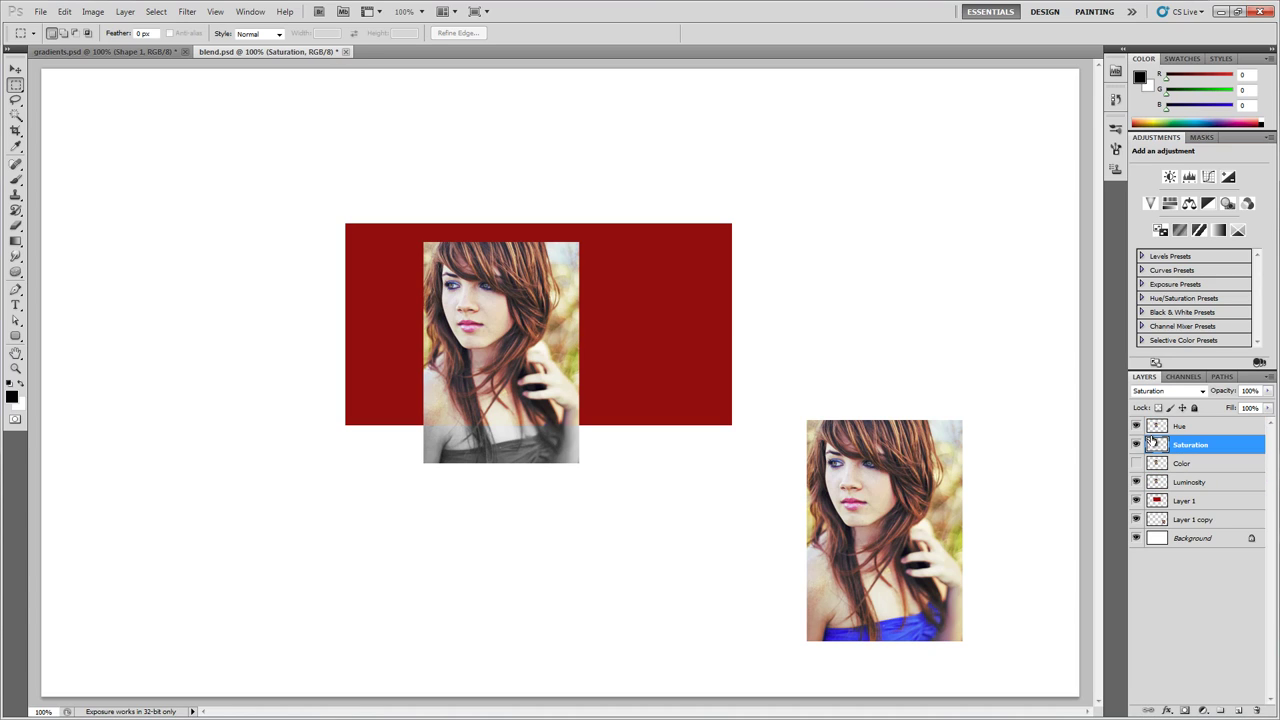
{"action": "left_click_drag", "start_coordinate": [1136, 444], "coordinate": [1136, 426]}
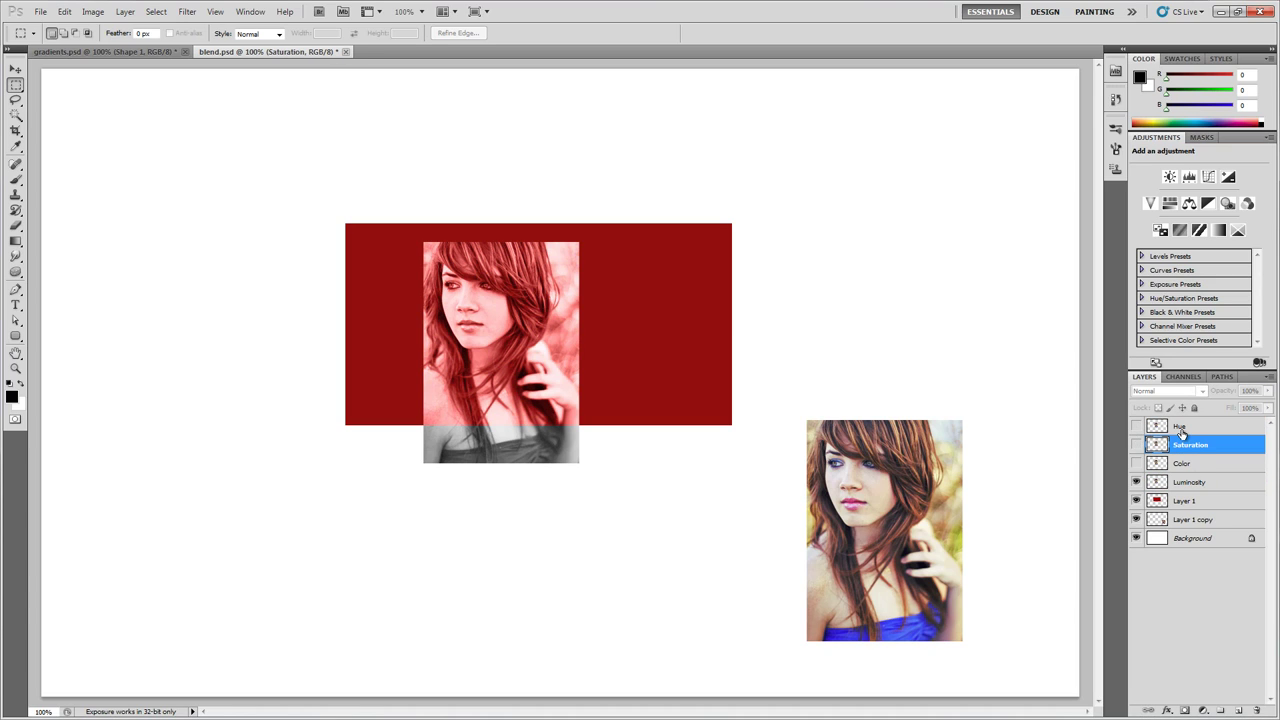
{"action": "left_click", "coordinate": [1188, 465]}
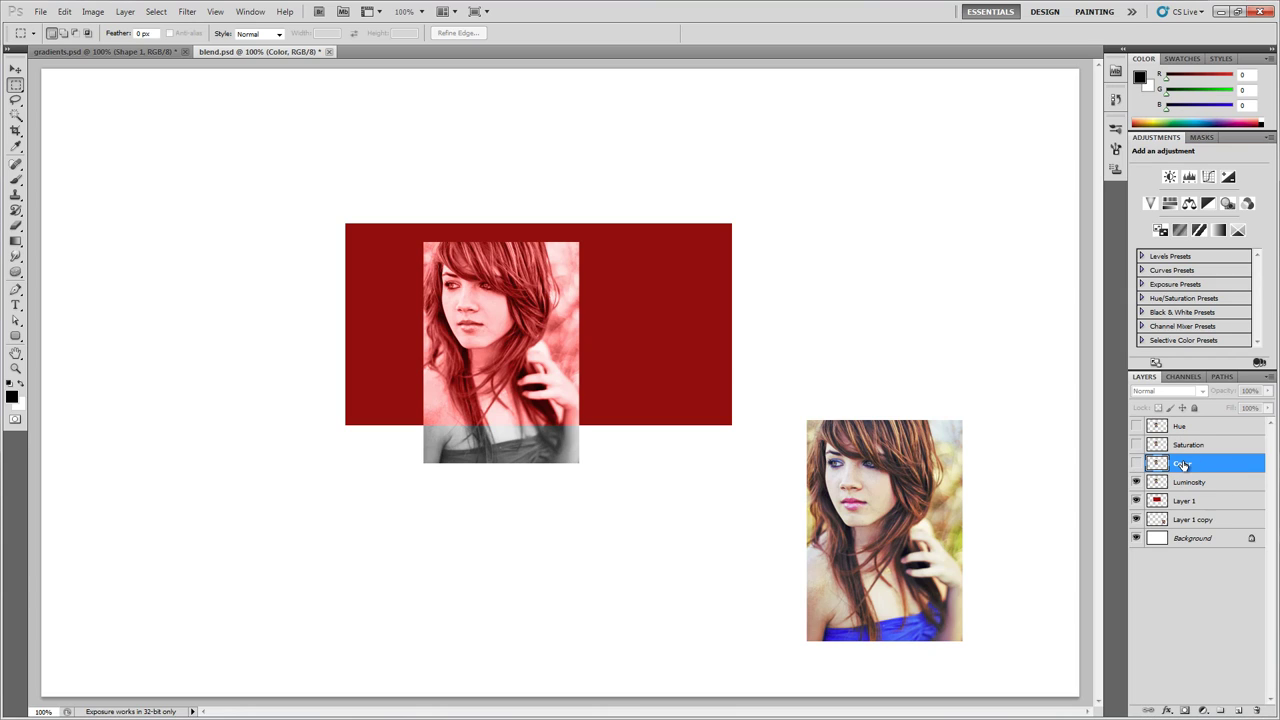
{"action": "left_click", "coordinate": [1136, 464]}
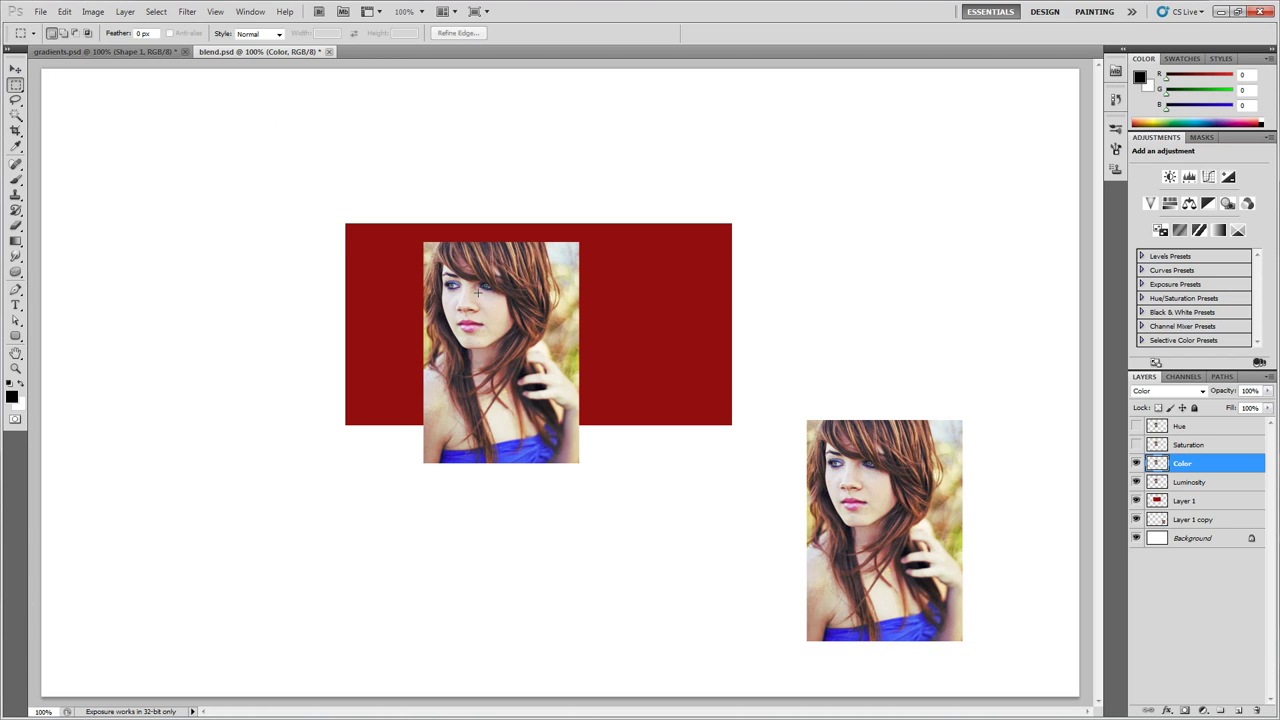
Offset the Color and Saturation layers sideways from the Luminosity layer, showing Saturation and Hue again
{"action": "key", "text": "v"}
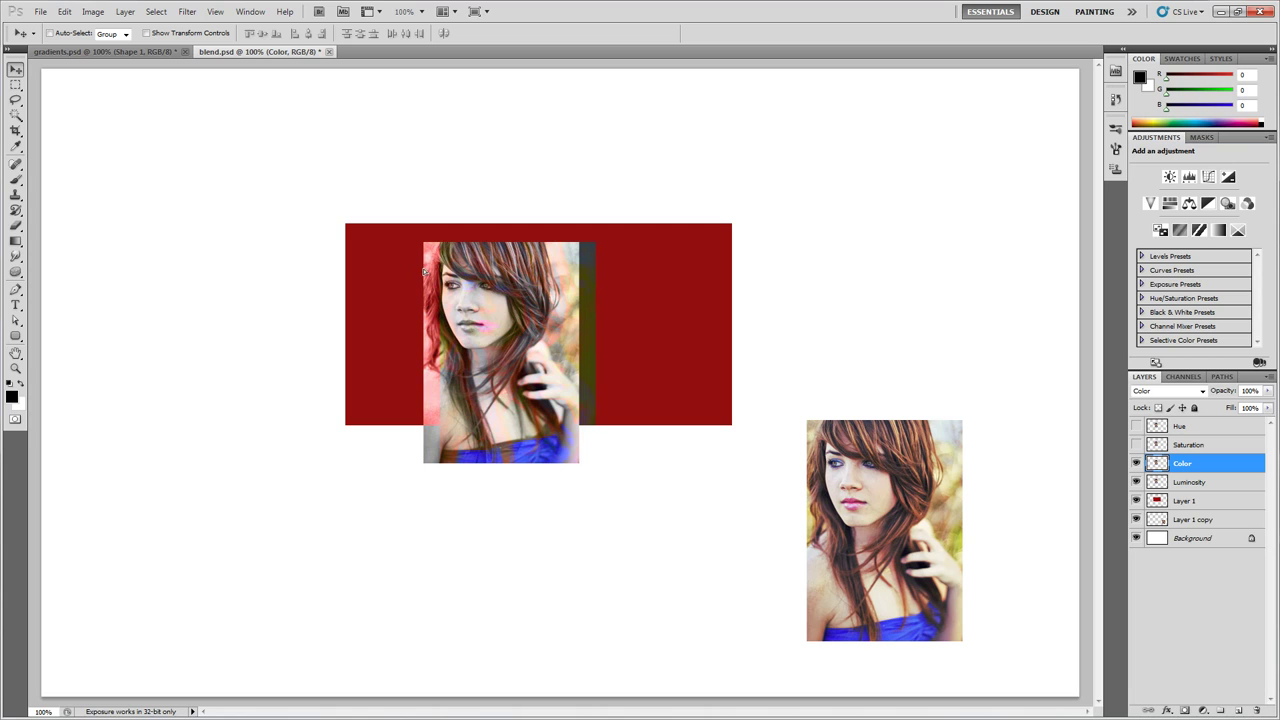
{"action": "left_click", "coordinate": [1157, 447]}
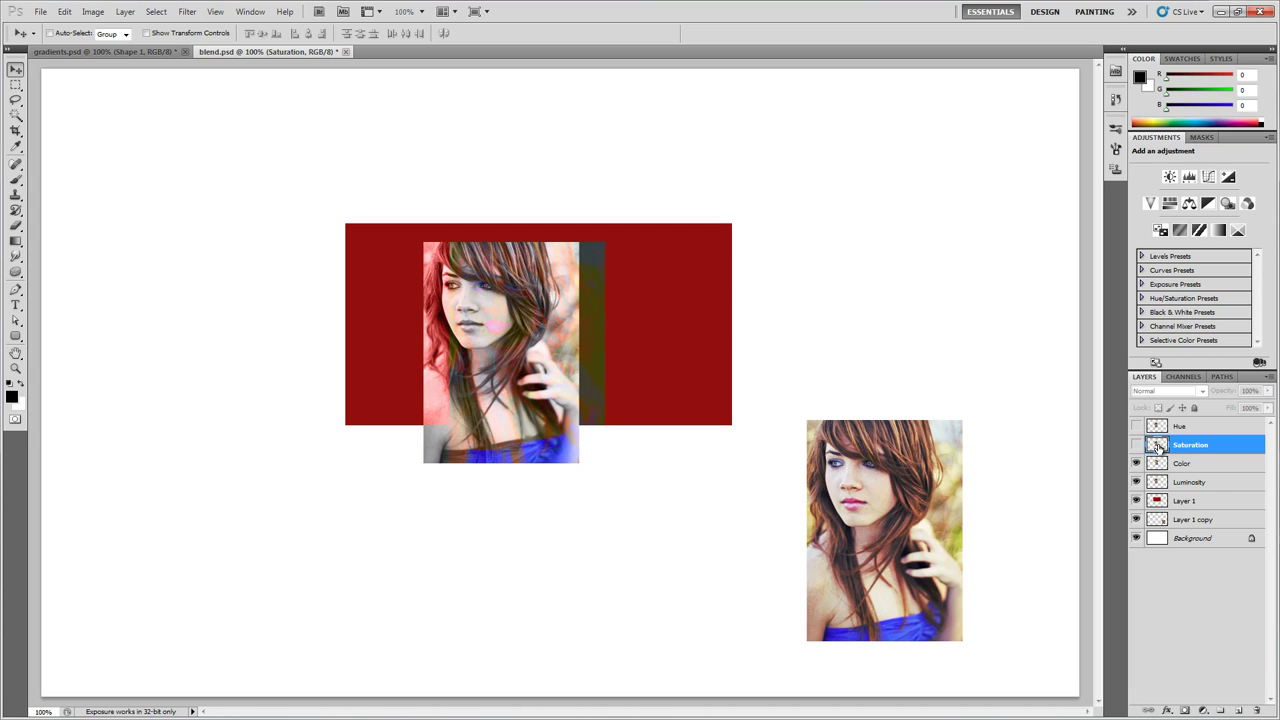
{"action": "left_click", "coordinate": [1136, 445]}
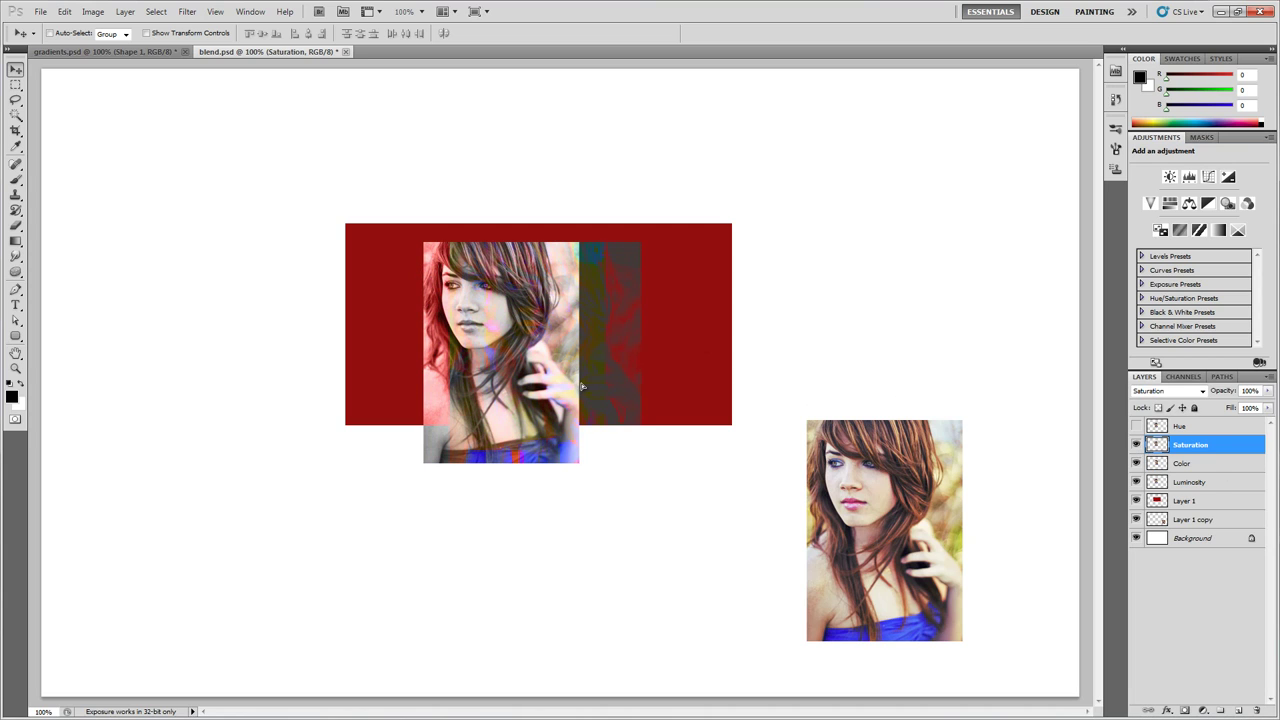
{"action": "left_click", "coordinate": [1195, 427]}
{"action": "left_click", "coordinate": [1136, 427]}
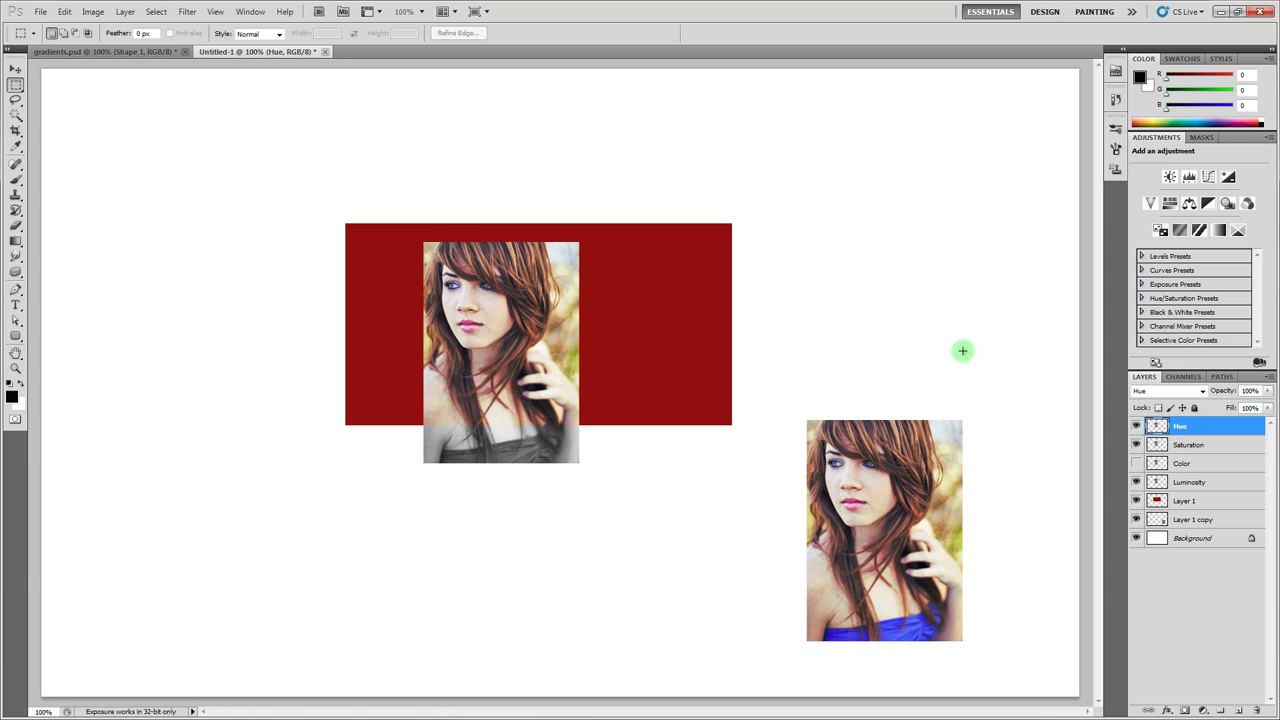
{"action": "left_click", "coordinate": [1168, 391]}
{"action": "left_click", "coordinate": [1168, 391]}
{"action": "left_click", "coordinate": [1203, 391]}
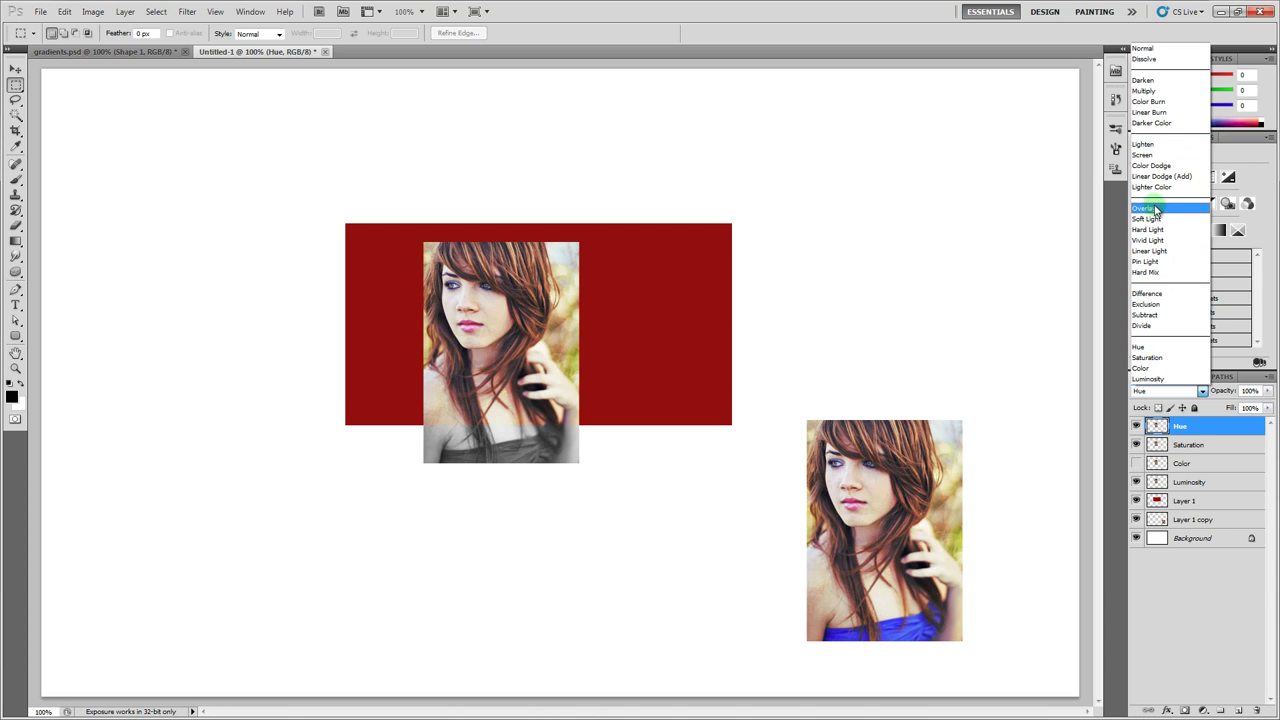
{"action": "left_click", "coordinate": [880, 277]}
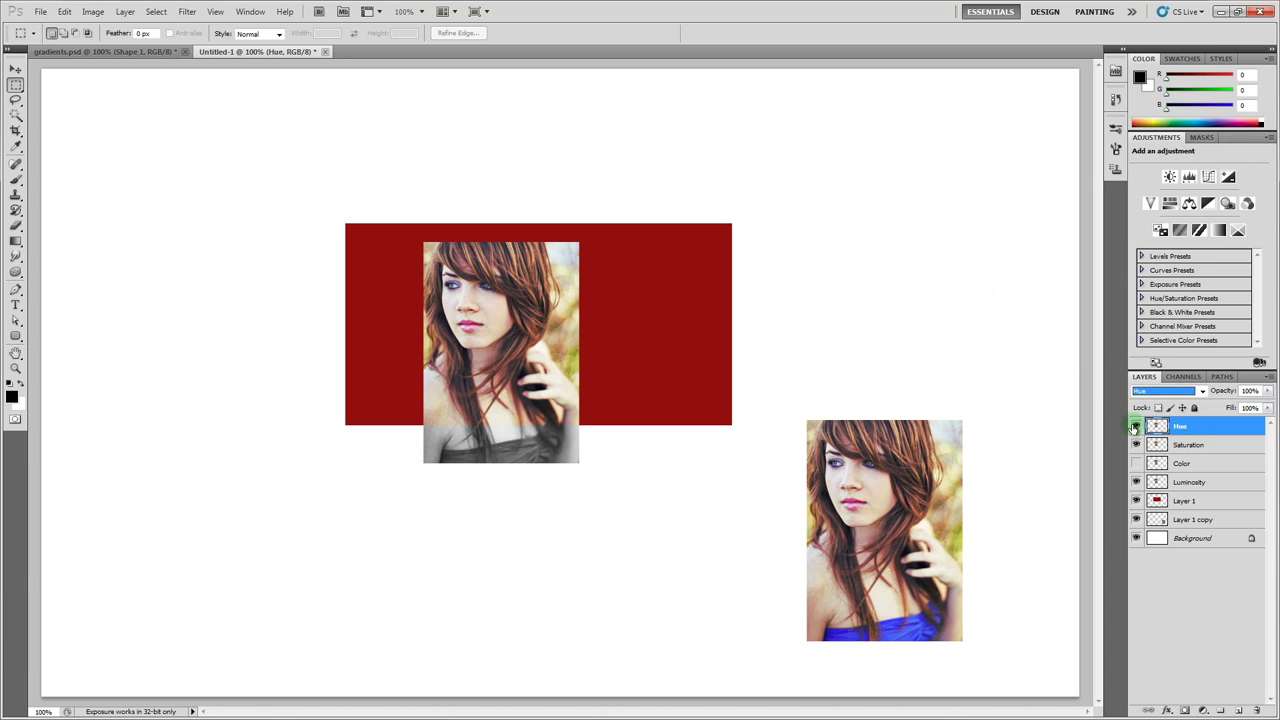
{"action": "left_click", "coordinate": [1136, 427]}
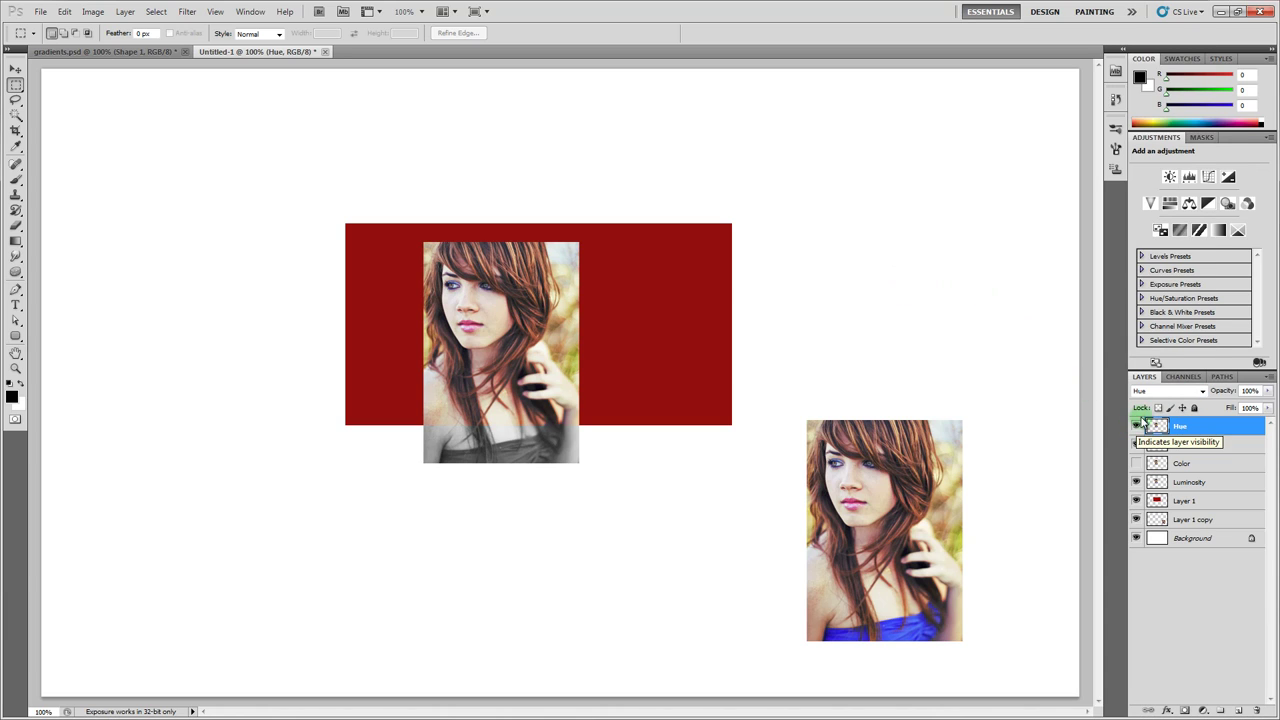
Set the Hue layer's blending mode to Darken, and preview the successive modes through Linear Burn, Lighter Color and Linear Light to Divide
{"action": "left_click", "coordinate": [1159, 395]}
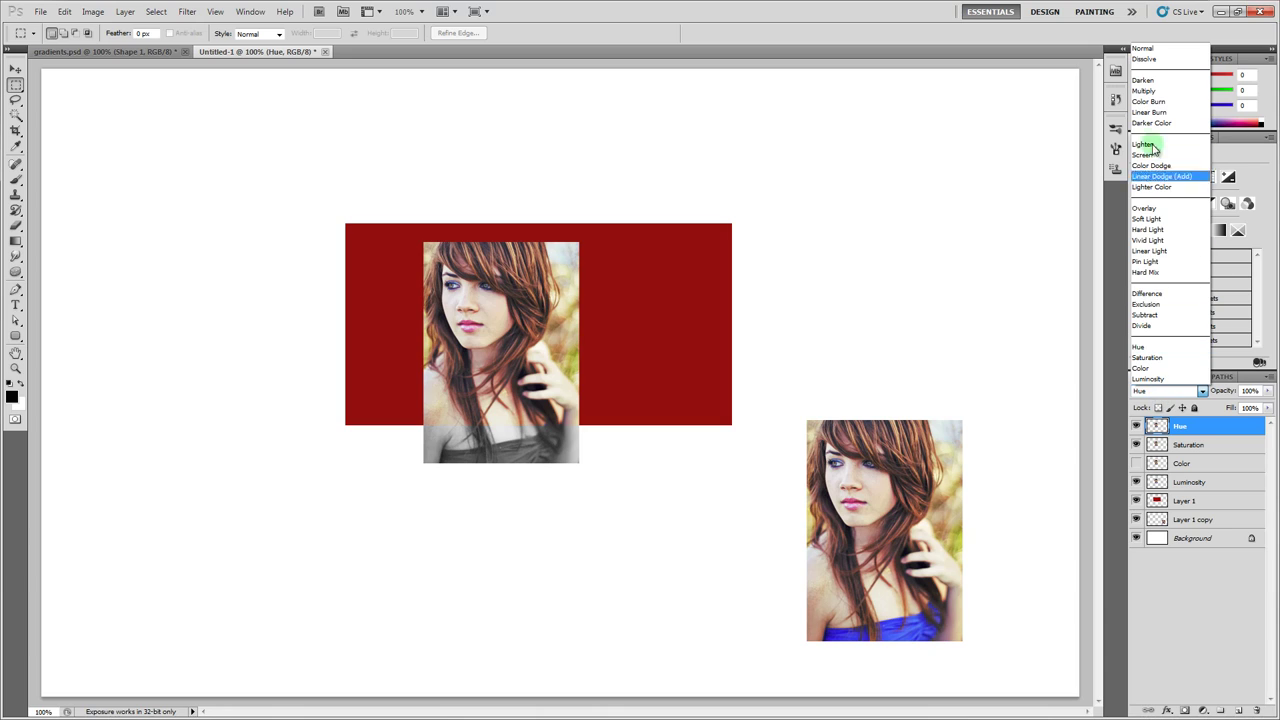
{"action": "left_click", "coordinate": [1147, 83]}
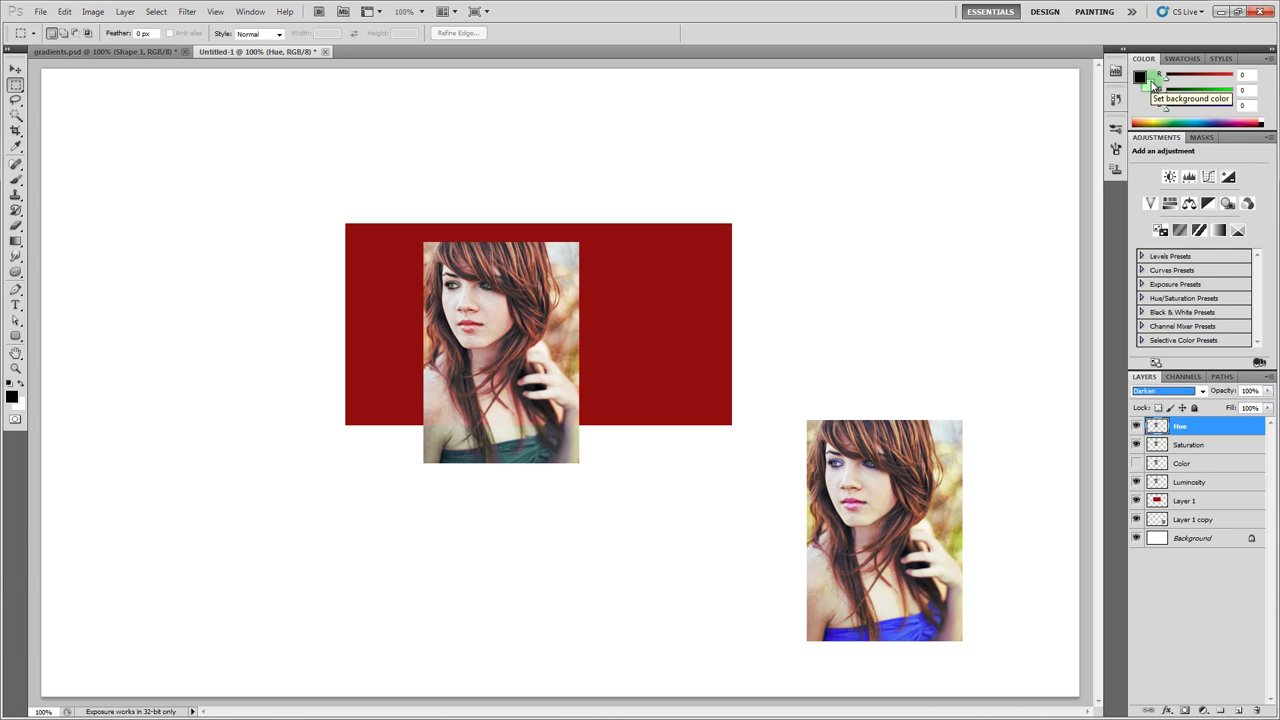
{"action": "key", "text": "Down"}
{"action": "key", "text": "Down"}
{"action": "key", "text": "Down"}
{"action": "key", "text": "Down"}
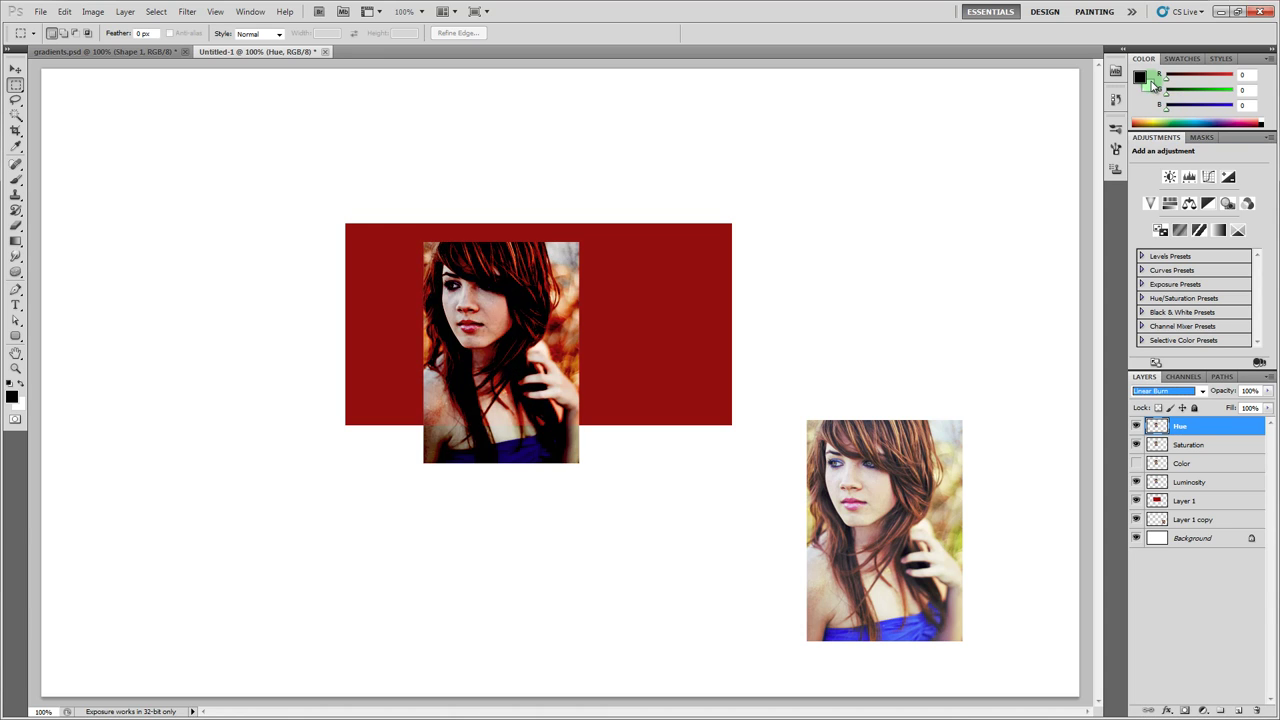
{"action": "key", "text": "Down"}
{"action": "key", "text": "Down"}
{"action": "key", "text": "Down"}
{"action": "key", "text": "Down"}
{"action": "key", "text": "Down"}
{"action": "key", "text": "Down"}
{"action": "key", "text": "Down"}
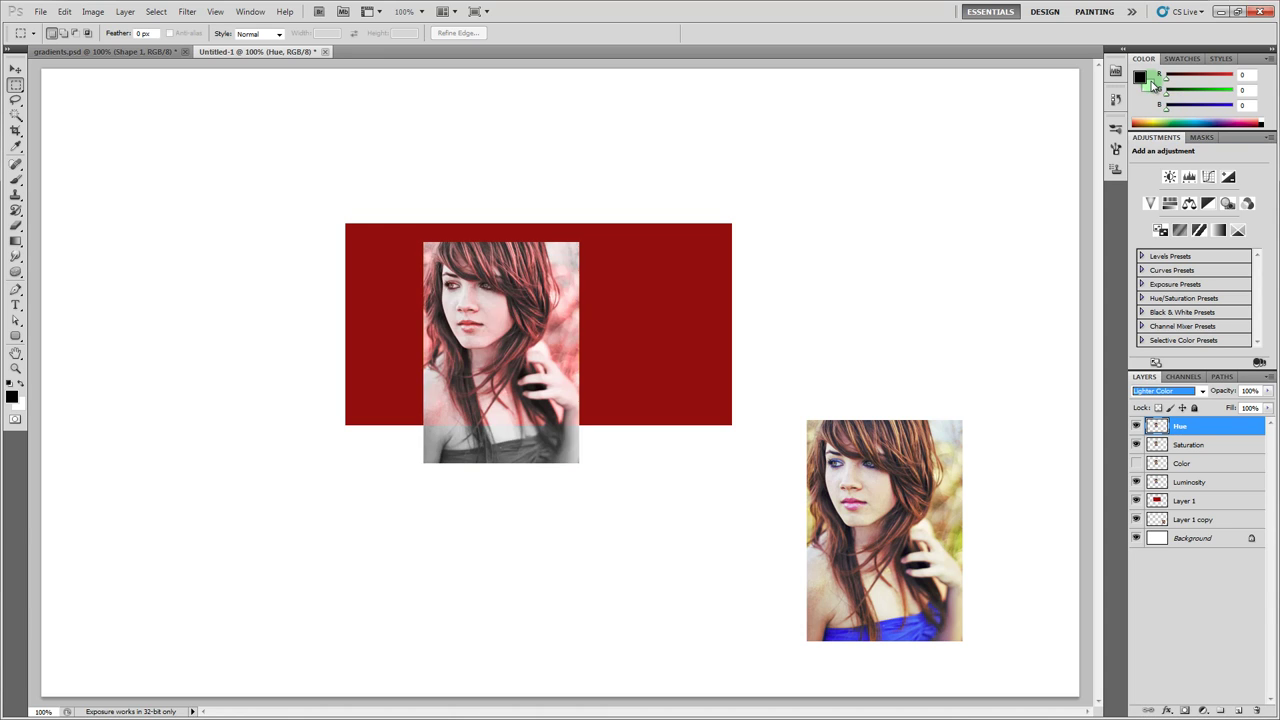
{"action": "key", "text": "Down"}
{"action": "key", "text": "Down"}
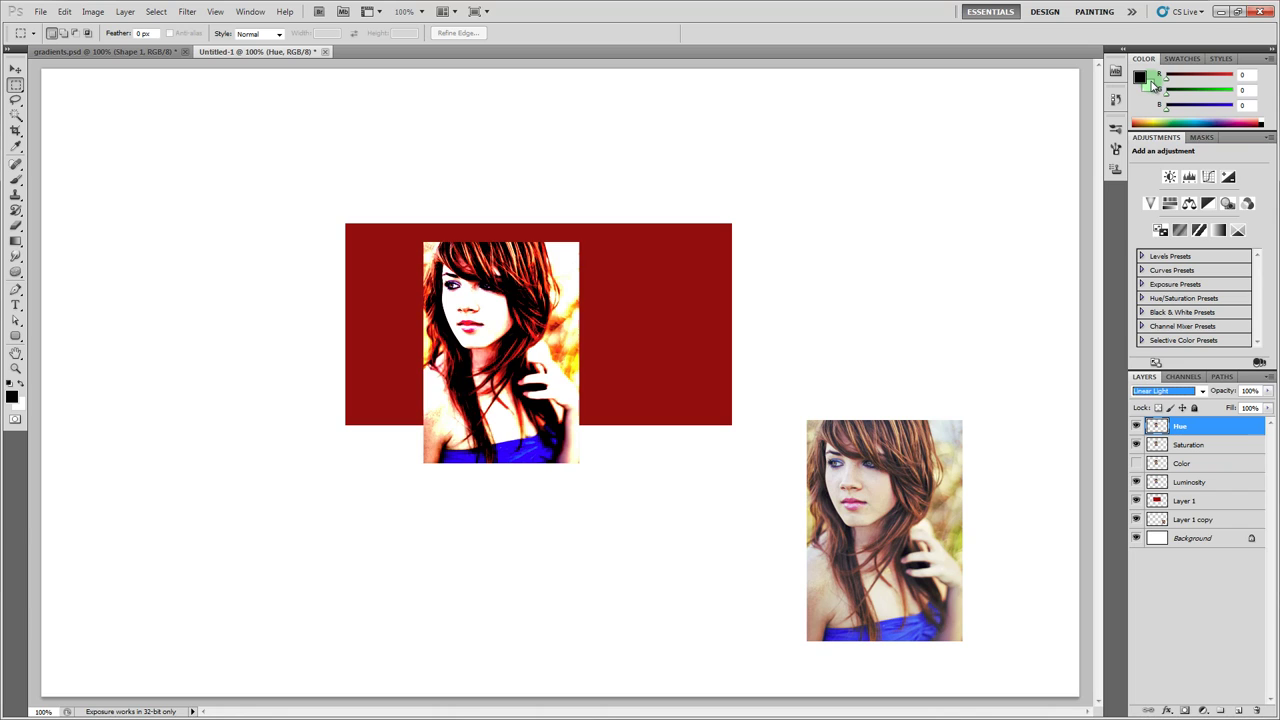
{"action": "key", "text": "Down"}
{"action": "key", "text": "Down"}
{"action": "key", "text": "Down"}
{"action": "key", "text": "Down"}
{"action": "key", "text": "Down"}
{"action": "key", "text": "Down"}
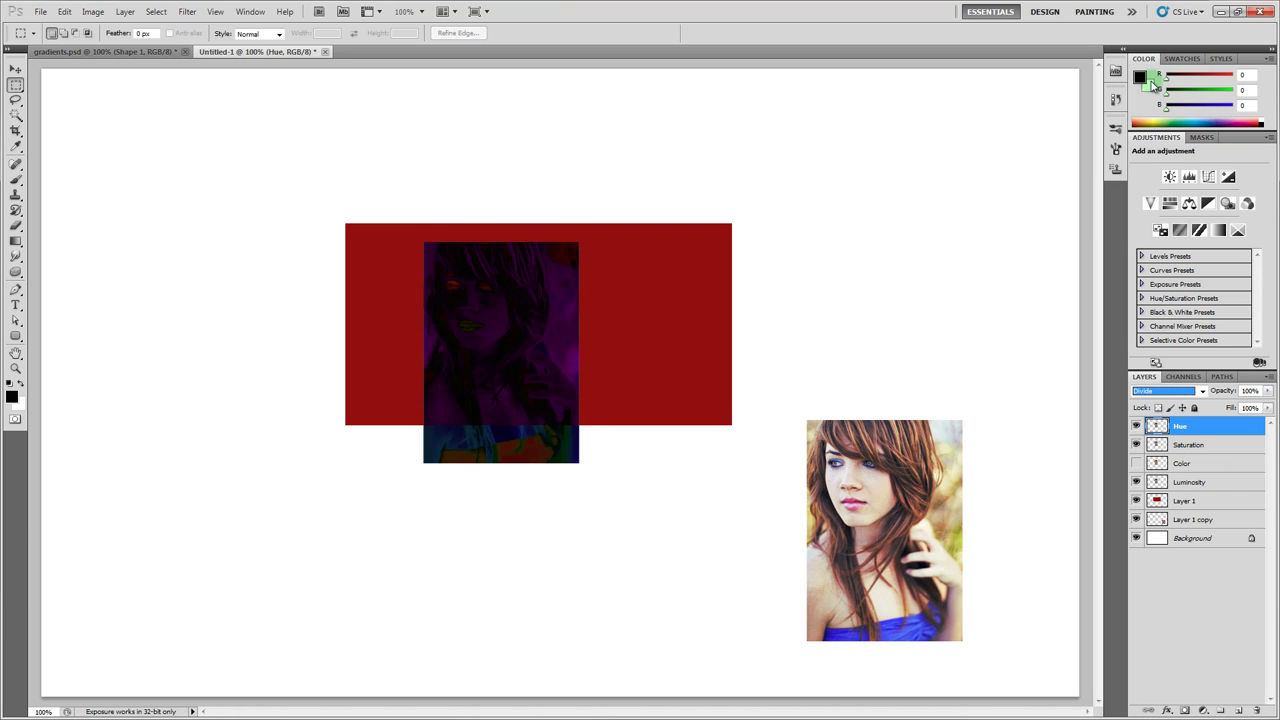
Set the Hue layer's blending mode to Difference, and inspect the face in the stacked photo up close
{"action": "key", "text": "Up"}
{"action": "key", "text": "Up"}
{"action": "key", "text": "Down"}
{"action": "key", "text": "Up"}
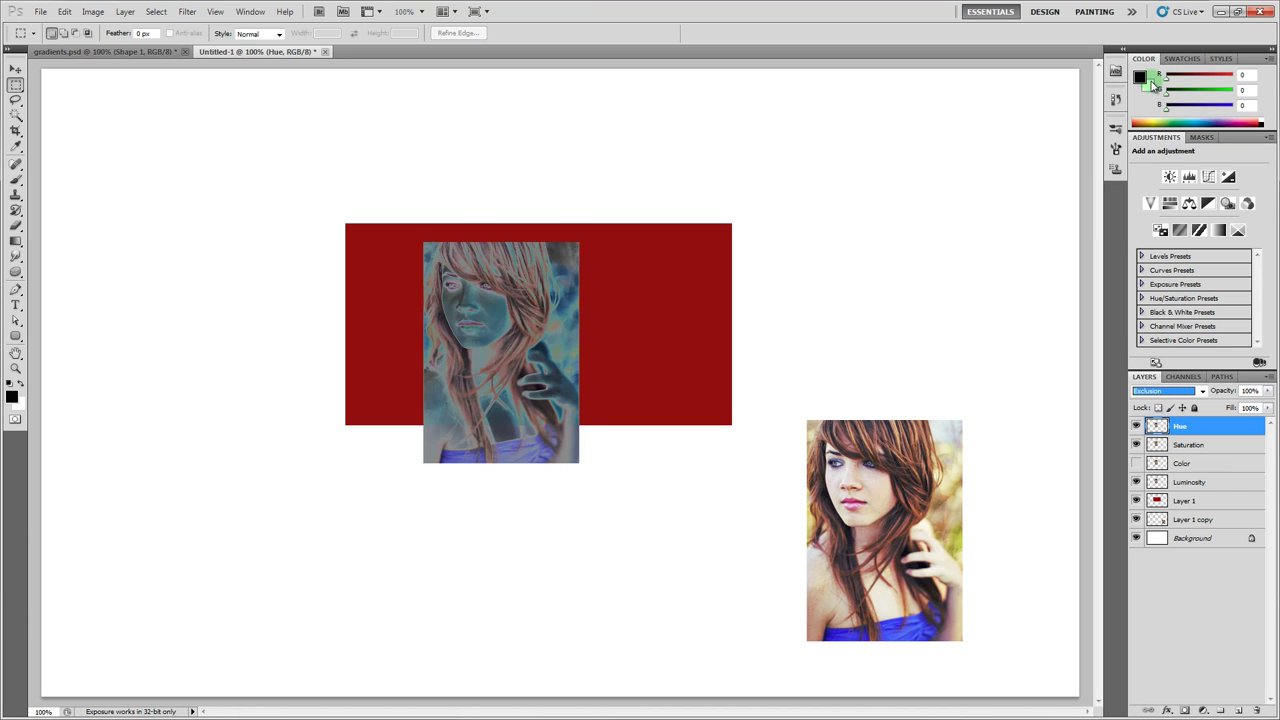
{"action": "key", "text": "Up"}
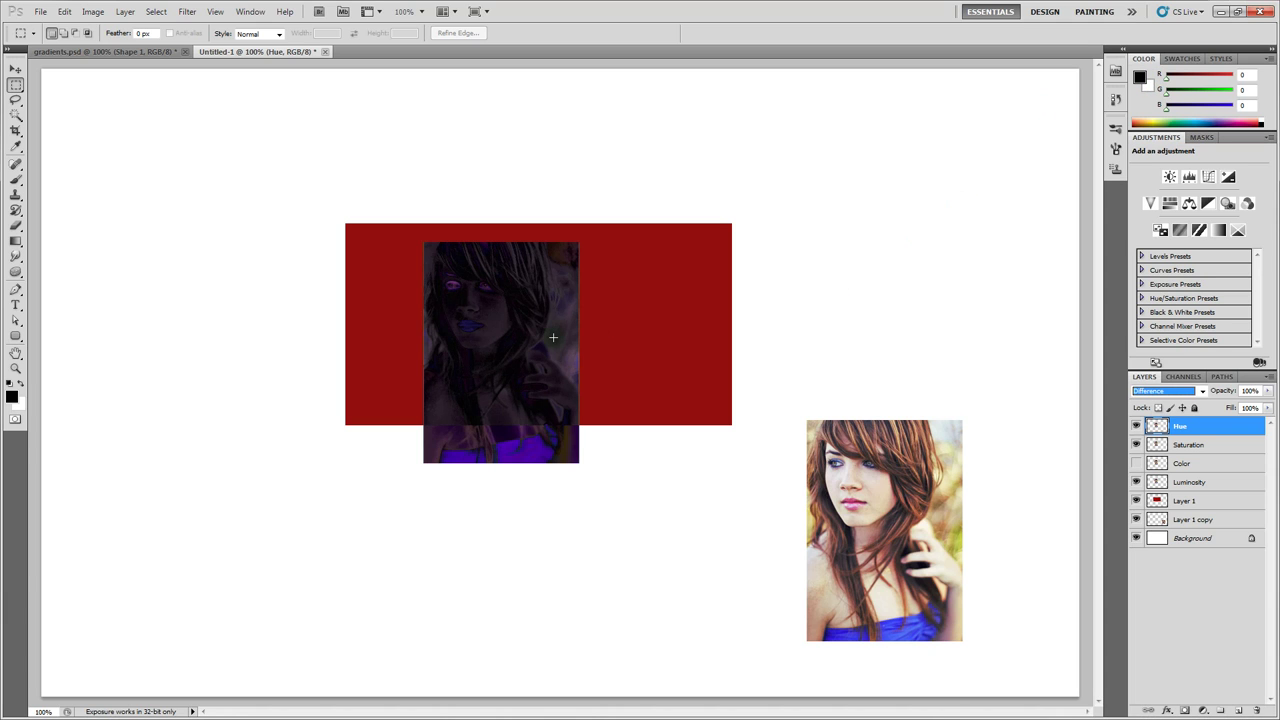
{"action": "key", "text": "Return"}
{"action": "key", "text": "z"}
{"action": "left_click", "coordinate": [471, 289]}
{"action": "left_click", "coordinate": [471, 289]}
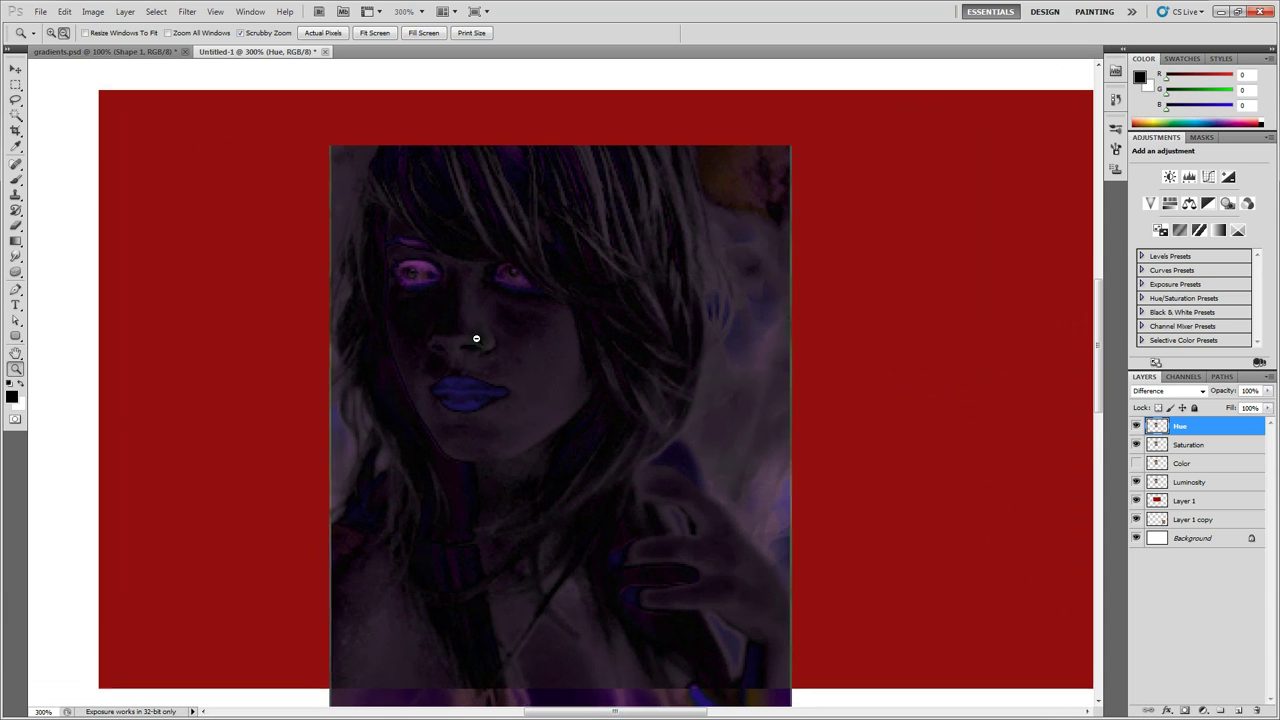